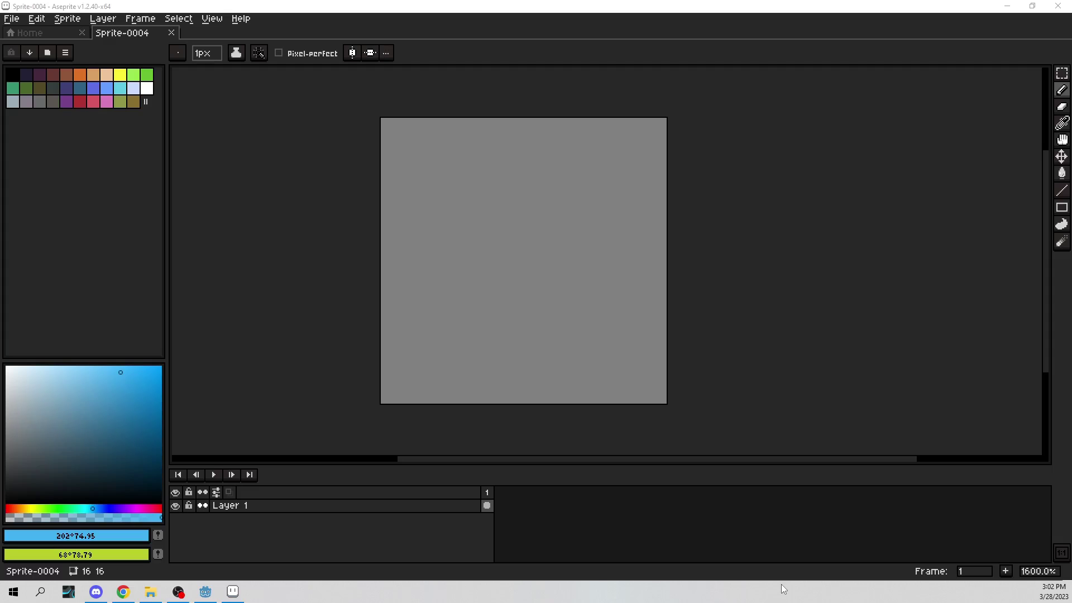
{"action": "left_click_drag", "start_coordinate": [629, 295], "coordinate": [611, 293]}
{"action": "left_click", "coordinate": [503, 273]}
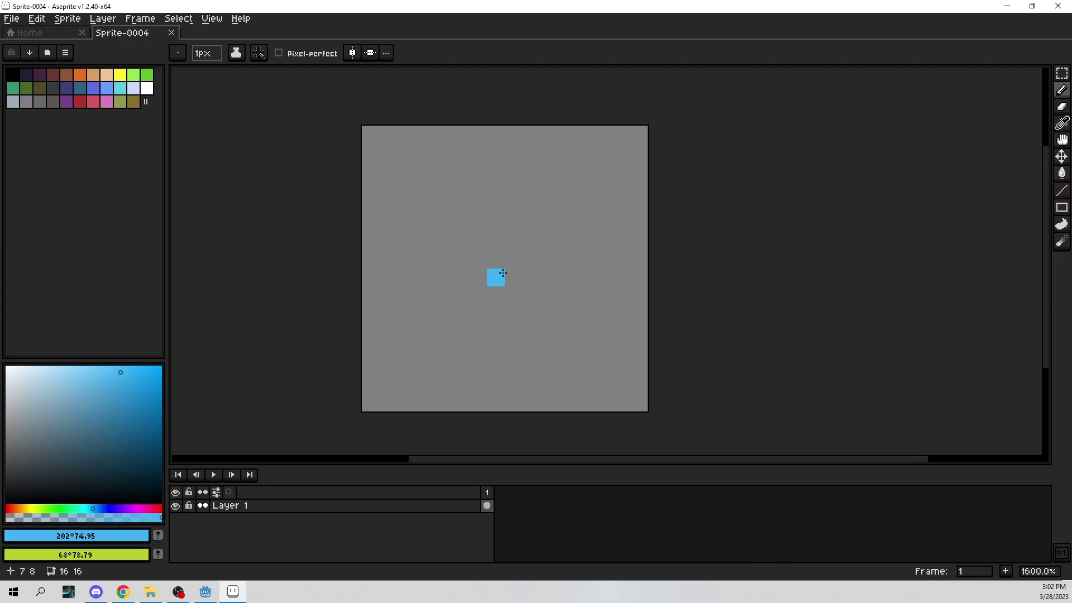
{"action": "mouse_move", "coordinate": [358, 126]}
{"action": "left_mouse_down"}
{"action": "mouse_move", "coordinate": [390, 228]}
{"action": "mouse_move", "coordinate": [407, 156]}
{"action": "mouse_move", "coordinate": [371, 268]}
{"action": "left_mouse_up"}
{"action": "key", "text": "ctrl+z"}
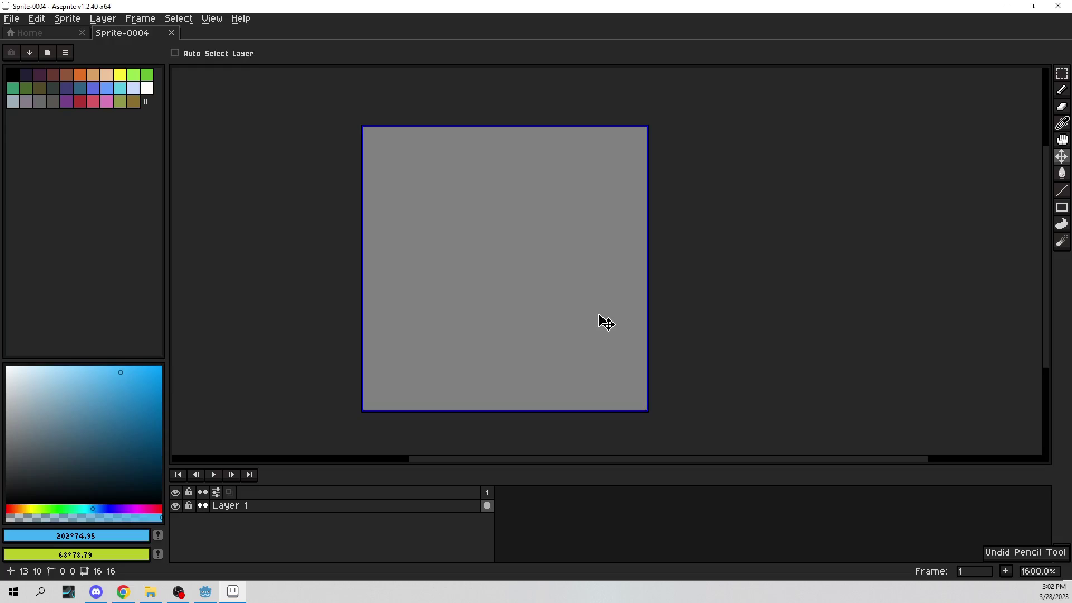
Fill the whole canvas with a bright sky blue, hue 202, saturation 71, value 100
{"action": "left_click", "coordinate": [117, 365]}
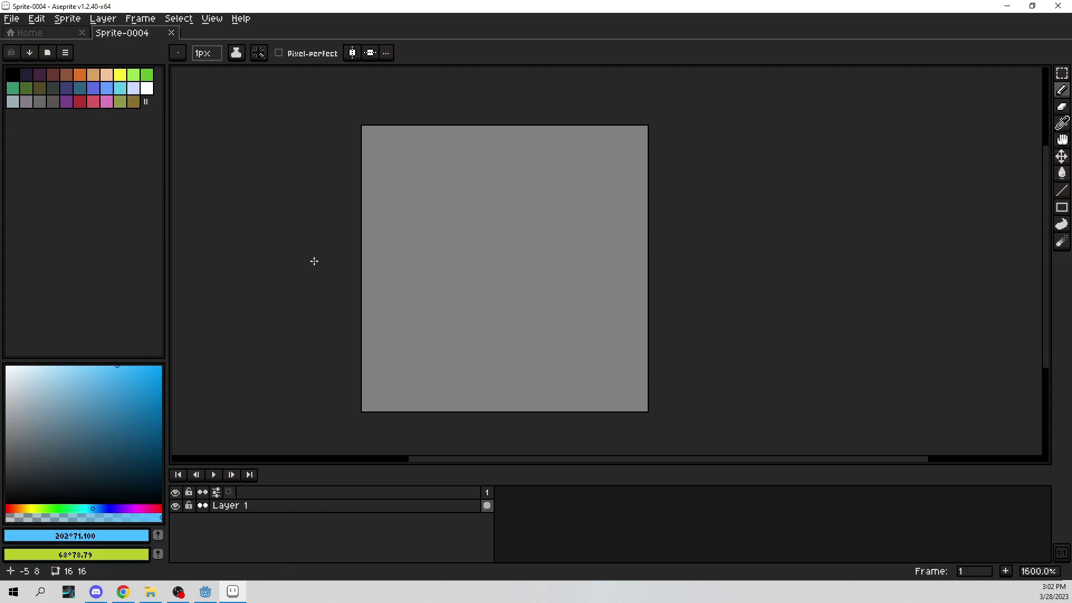
{"action": "key", "text": "g"}
{"action": "left_click", "coordinate": [536, 241]}
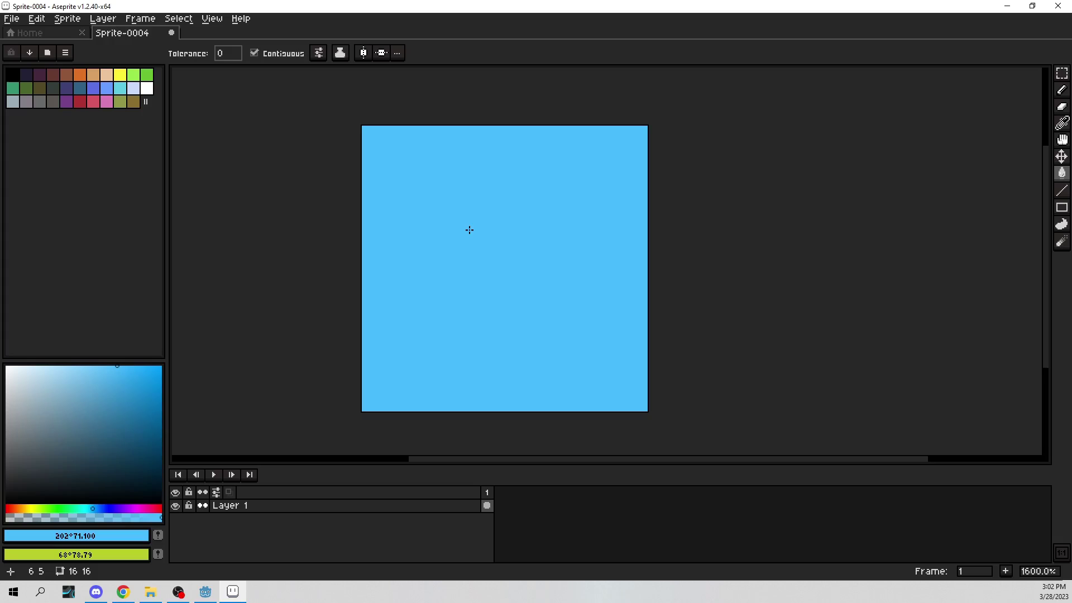
Turn on tiled mode in both axes so the sprite repeats around itself
{"action": "left_click", "coordinate": [179, 19]}
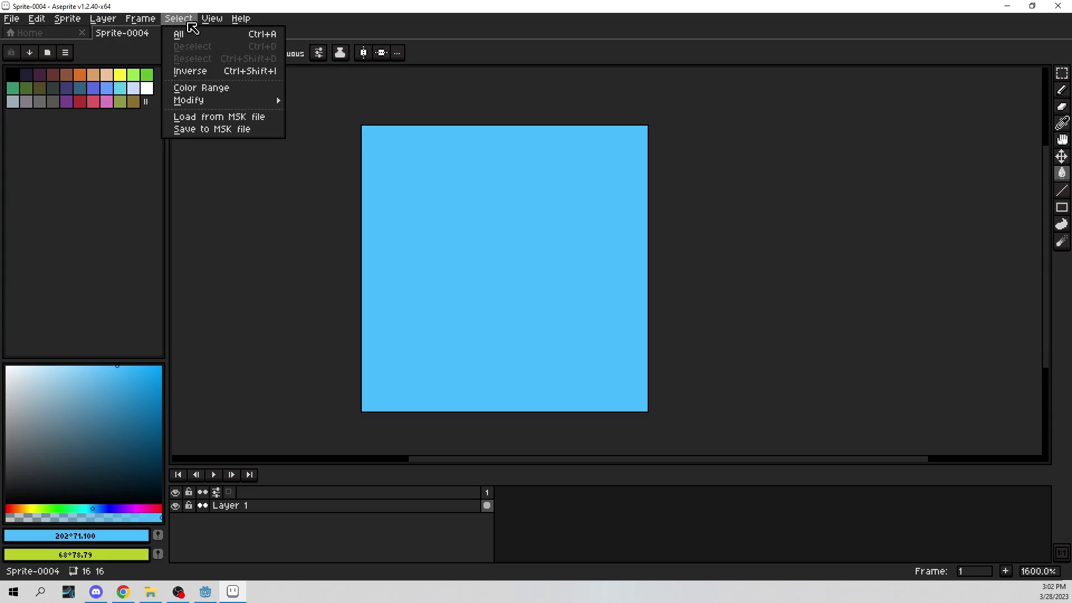
{"action": "mouse_move", "coordinate": [211, 28]}
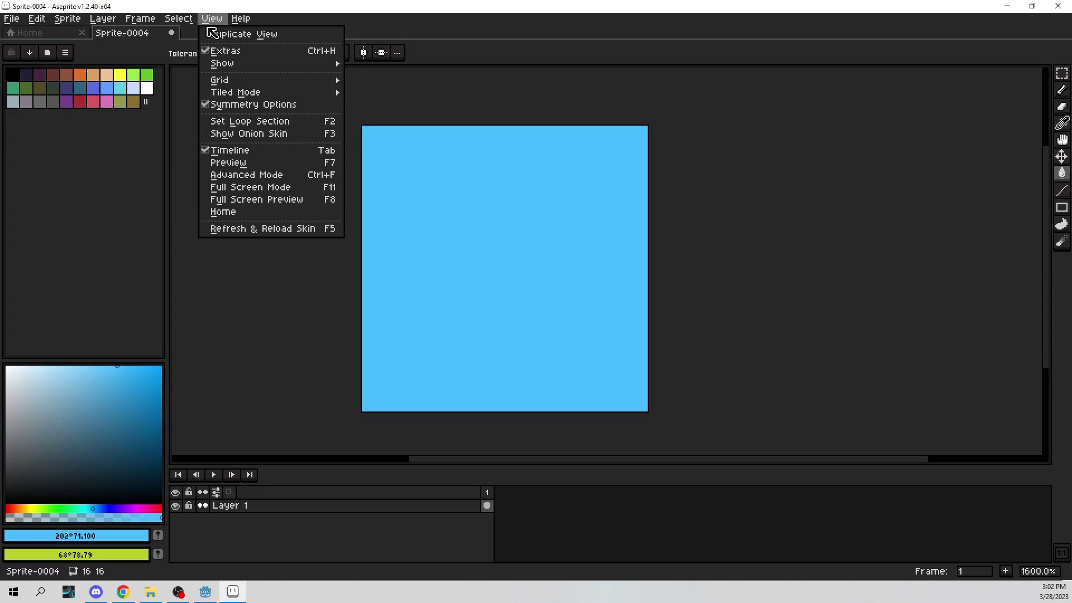
{"action": "mouse_move", "coordinate": [245, 93]}
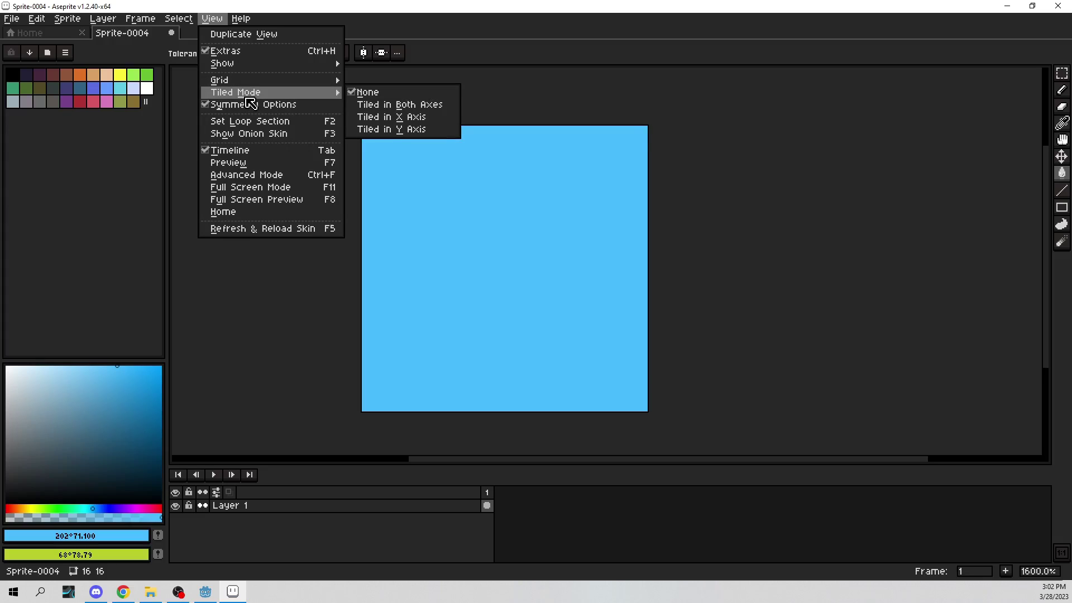
{"action": "left_click", "coordinate": [421, 111]}
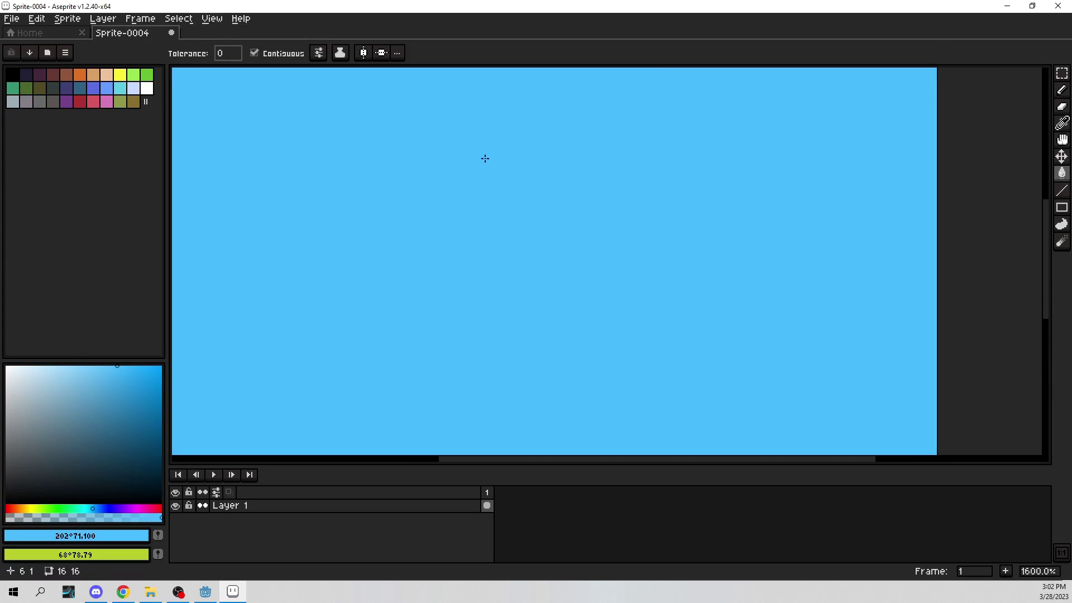
{"action": "scroll", "coordinate": [541, 191], "scroll_direction": "down", "scroll_amount": 5}
{"action": "scroll", "coordinate": [575, 259], "scroll_direction": "up", "scroll_amount": 4}
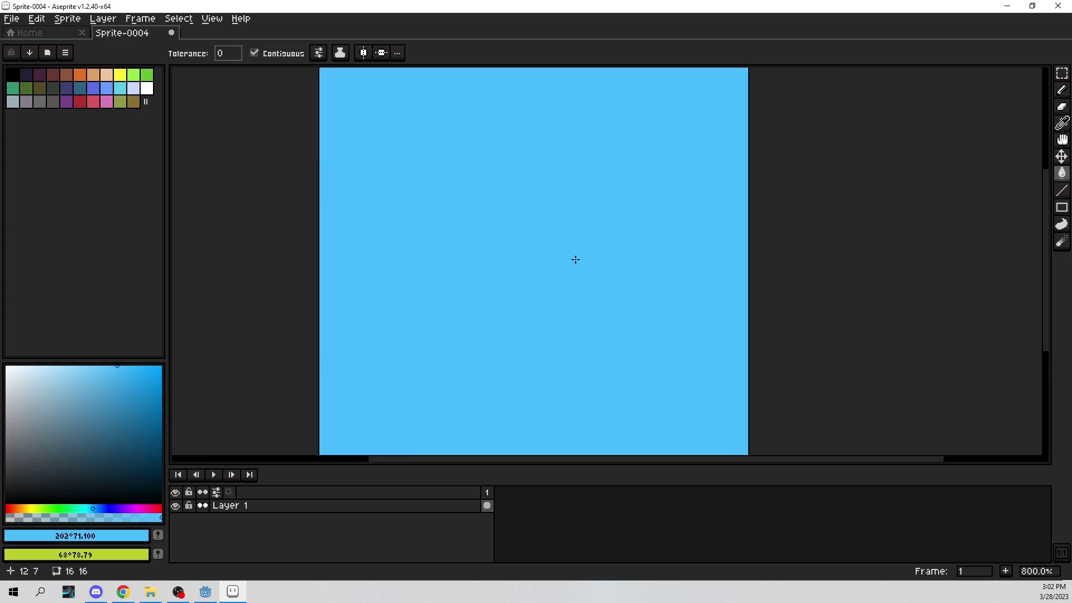
{"action": "left_click", "coordinate": [120, 438]}
{"action": "left_click", "coordinate": [519, 243]}
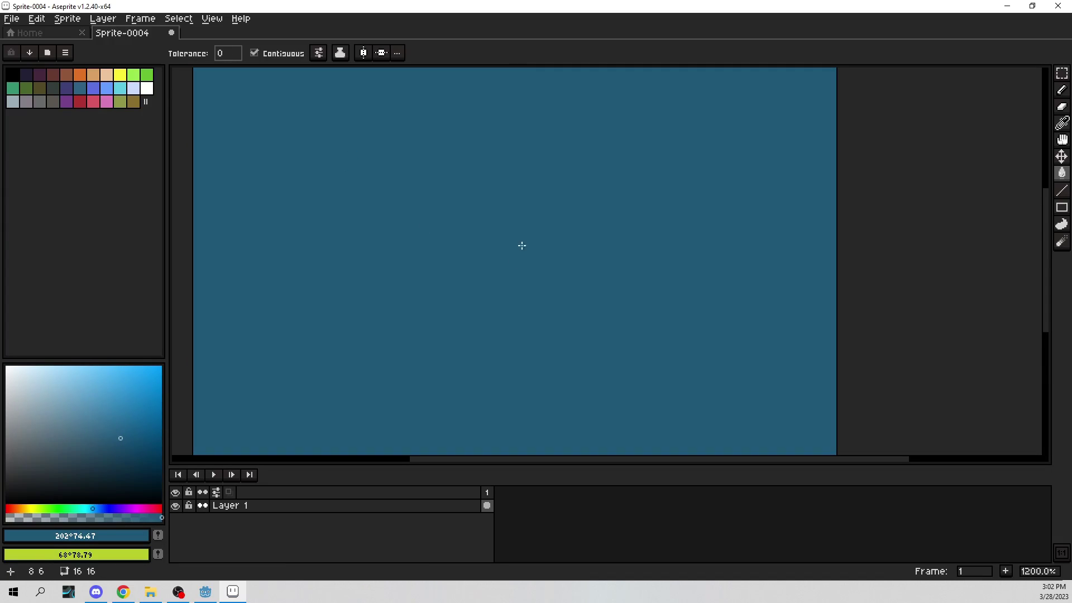
{"action": "key", "text": "ctrl+z"}
Try out the tiling by pencilling freehand dark blue outlines across the sprite and its repeats
{"action": "key", "text": "b"}
{"action": "mouse_move", "coordinate": [521, 138]}
{"action": "left_mouse_down"}
{"action": "mouse_move", "coordinate": [452, 195]}
{"action": "mouse_move", "coordinate": [507, 253]}
{"action": "mouse_move", "coordinate": [568, 178]}
{"action": "mouse_move", "coordinate": [521, 140]}
{"action": "left_mouse_up"}
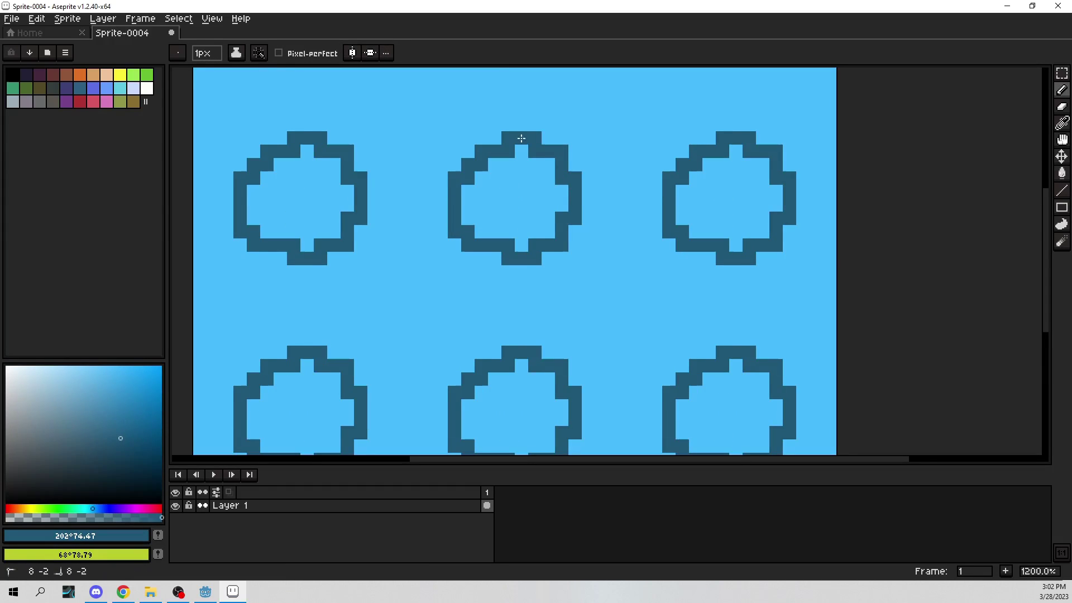
{"action": "mouse_move", "coordinate": [575, 232]}
{"action": "left_mouse_down"}
{"action": "mouse_move", "coordinate": [607, 302]}
{"action": "mouse_move", "coordinate": [576, 366]}
{"action": "left_mouse_up"}
{"action": "left_click", "coordinate": [495, 298]}
{"action": "mouse_move", "coordinate": [468, 258]}
{"action": "left_mouse_down"}
{"action": "mouse_move", "coordinate": [481, 353]}
{"action": "mouse_move", "coordinate": [496, 353]}
{"action": "left_mouse_up"}
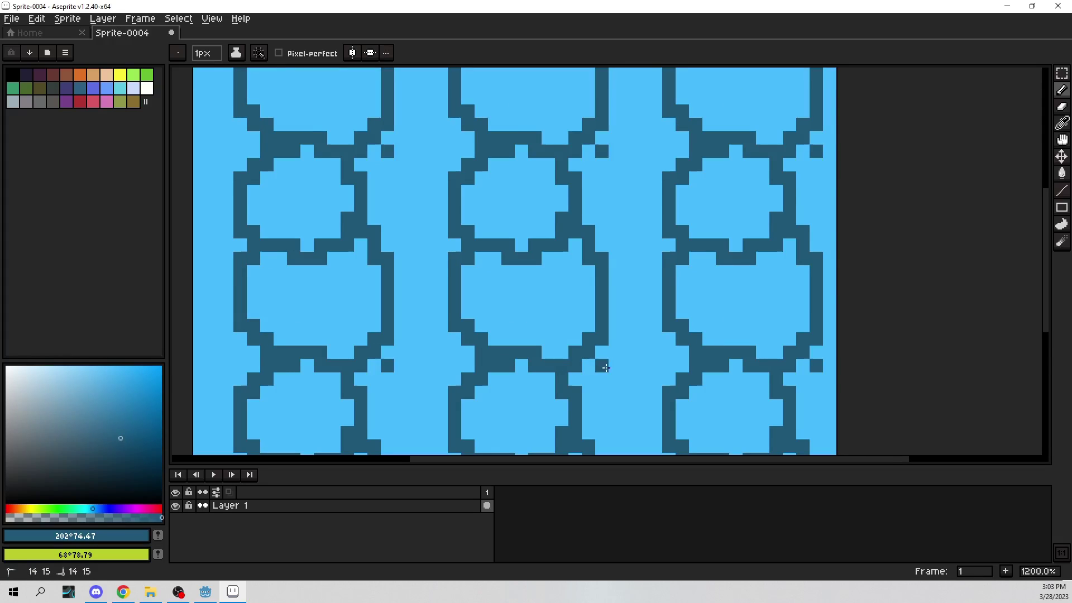
{"action": "left_click_drag", "start_coordinate": [603, 366], "coordinate": [682, 433]}
{"action": "left_click_drag", "start_coordinate": [614, 271], "coordinate": [672, 295]}
{"action": "scroll", "coordinate": [760, 303], "scroll_direction": "down", "scroll_amount": 7}
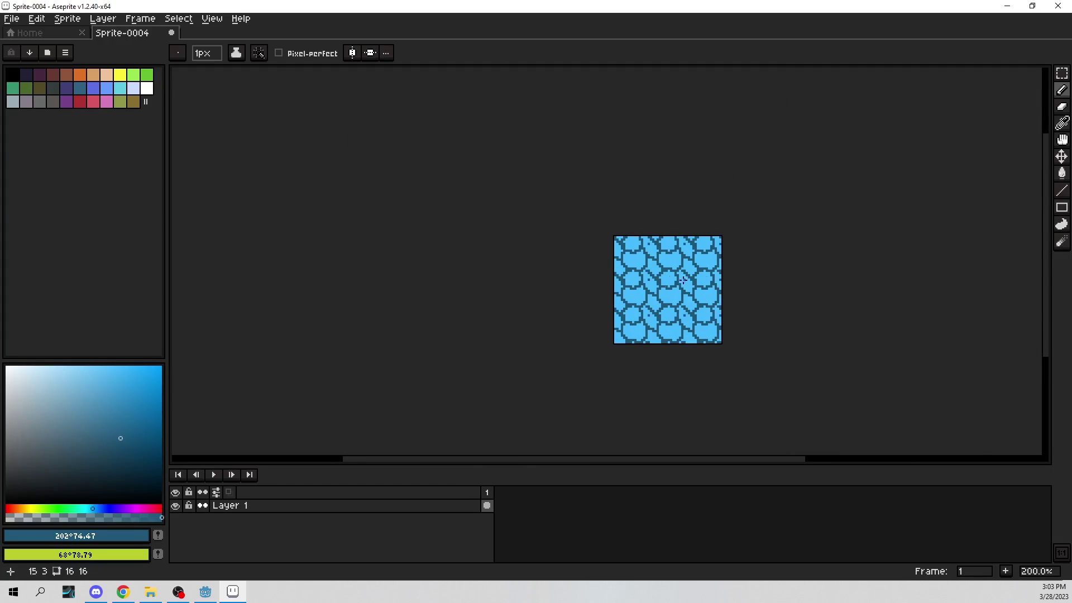
{"action": "scroll", "coordinate": [683, 281], "scroll_direction": "up", "scroll_amount": 1}
Undo all the dark blue test strokes, back to the plain sky blue fill
{"action": "key", "text": "ctrl+z"}
{"action": "key", "text": "ctrl+z"}
{"action": "key", "text": "ctrl+z"}
{"action": "key", "text": "ctrl+z"}
{"action": "key", "text": "ctrl+z"}
{"action": "key", "text": "ctrl+z"}
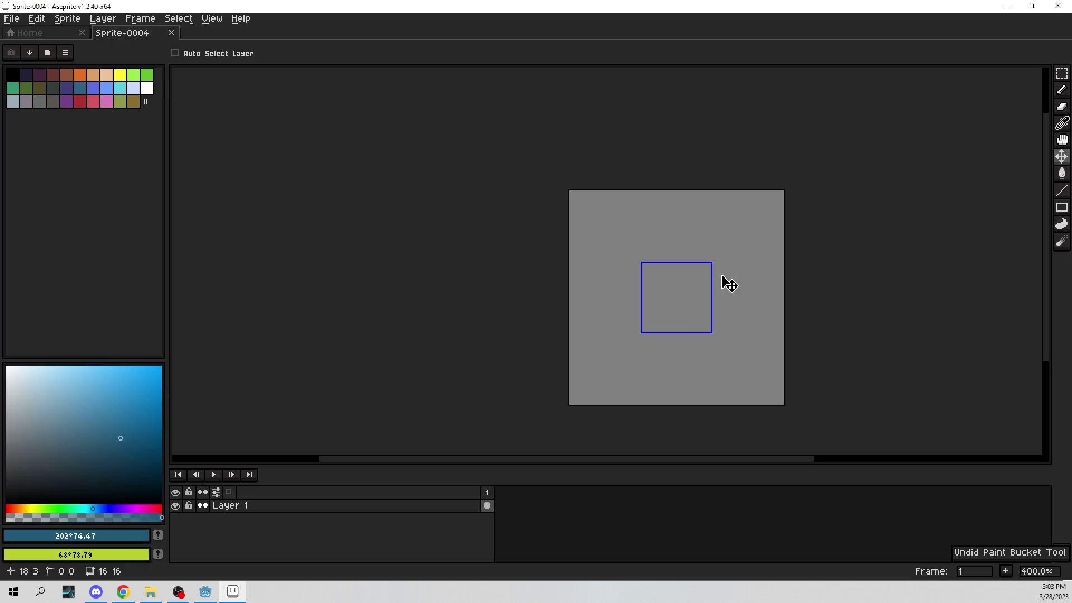
{"action": "key", "text": "ctrl+y"}
Sample the base blue and set a lighter tint for the pencil, hue 201, saturation 54, value 100
{"action": "scroll", "coordinate": [608, 259], "scroll_direction": "up", "scroll_amount": 4}
{"action": "key", "text": "i"}
{"action": "left_click", "coordinate": [564, 263]}
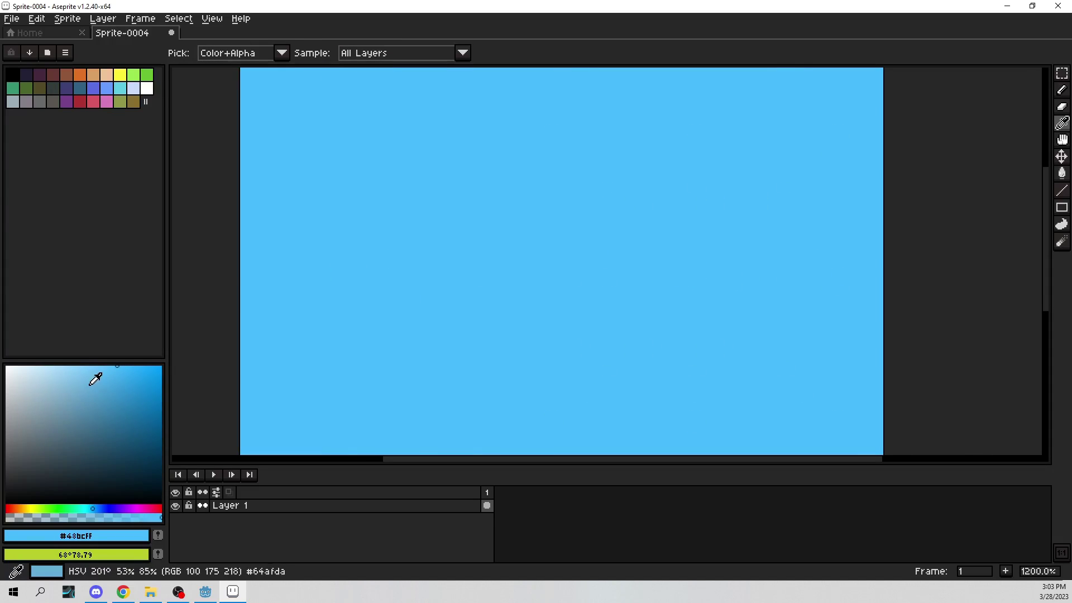
{"action": "left_click", "coordinate": [93, 366]}
{"action": "key", "text": "b"}
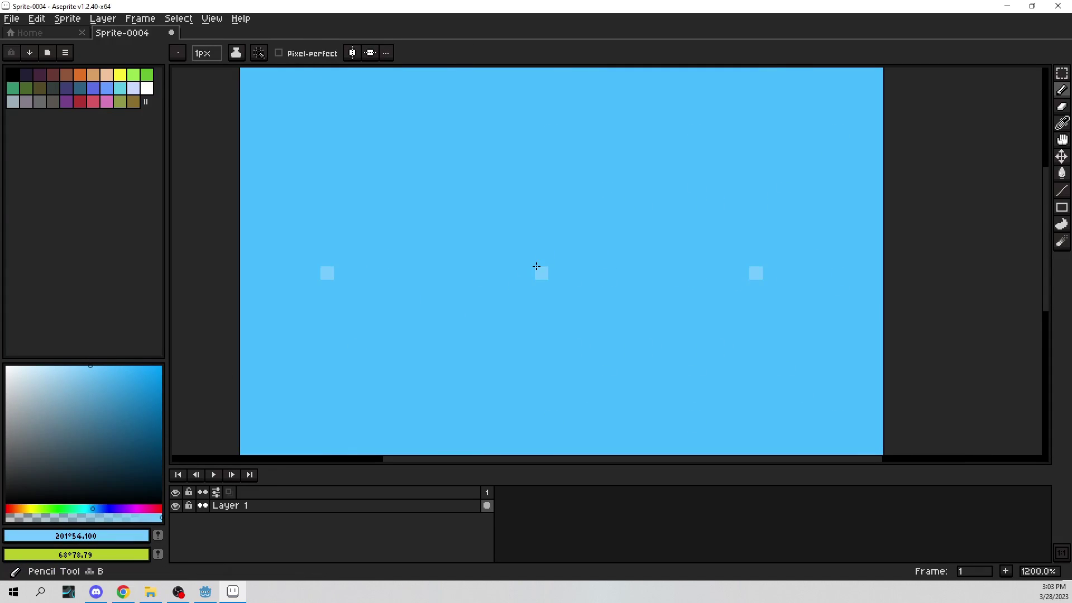
{"action": "scroll", "coordinate": [531, 263], "scroll_direction": "up", "scroll_amount": 1}
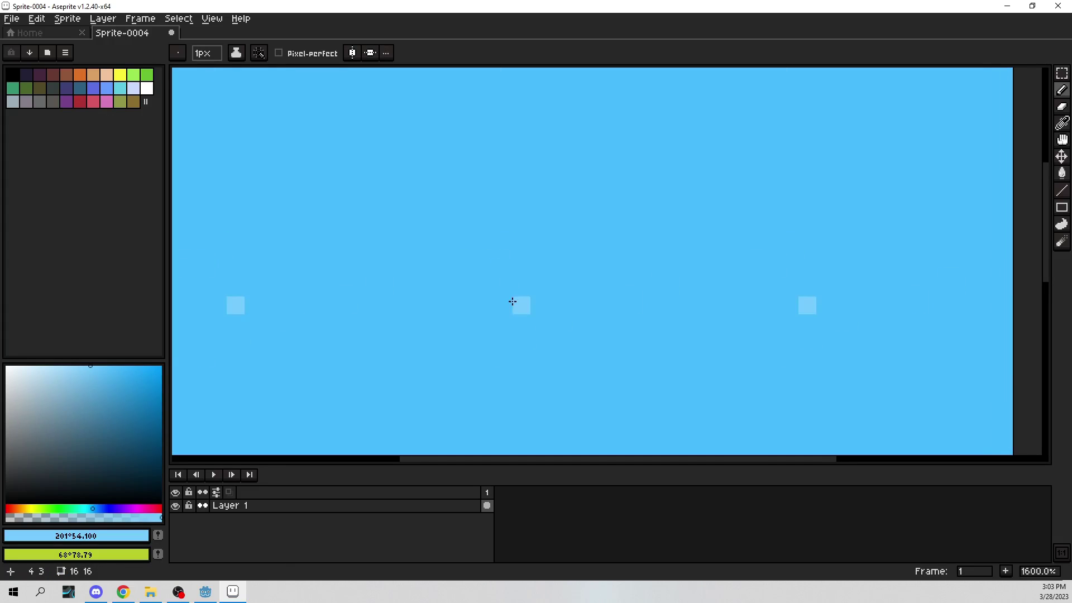
{"action": "scroll", "coordinate": [555, 237], "scroll_direction": "down", "scroll_amount": 1}
Draw a wavy light blue ripple line across the tile with curved outlines beneath it, forming an oval and a diamond cell
{"action": "mouse_move", "coordinate": [597, 210]}
{"action": "left_mouse_down"}
{"action": "mouse_move", "coordinate": [551, 243]}
{"action": "mouse_move", "coordinate": [480, 211]}
{"action": "mouse_move", "coordinate": [398, 221]}
{"action": "left_mouse_up"}
{"action": "key", "text": "ctrl+z"}
{"action": "mouse_move", "coordinate": [645, 212]}
{"action": "left_mouse_down"}
{"action": "mouse_move", "coordinate": [572, 242]}
{"action": "mouse_move", "coordinate": [444, 214]}
{"action": "left_mouse_up"}
{"action": "scroll", "coordinate": [604, 281], "scroll_direction": "down", "scroll_amount": 4}
{"action": "scroll", "coordinate": [593, 277], "scroll_direction": "up", "scroll_amount": 4}
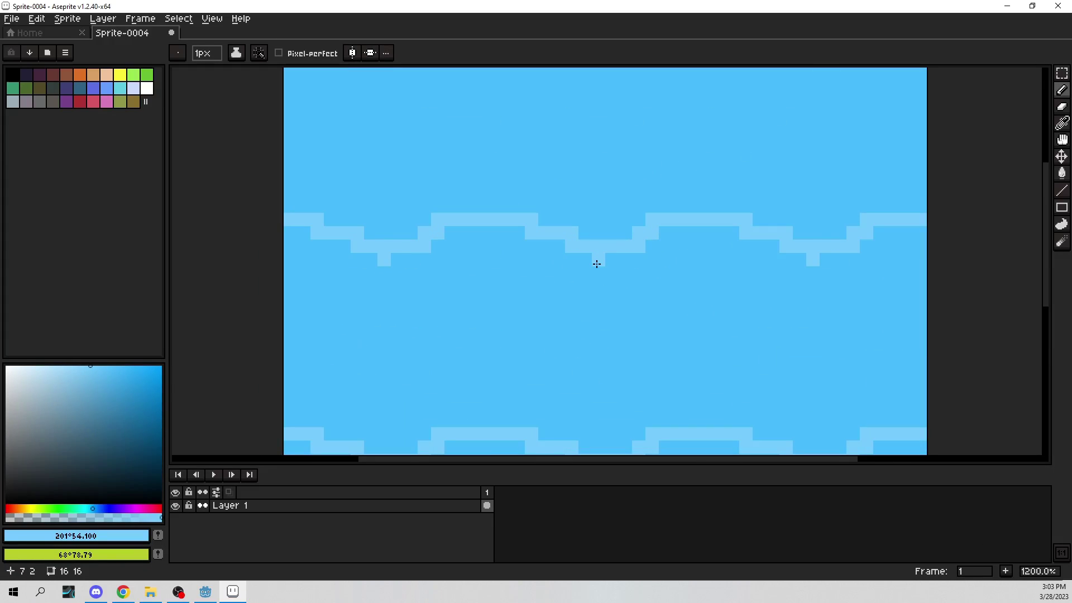
{"action": "mouse_move", "coordinate": [611, 262]}
{"action": "left_mouse_down"}
{"action": "mouse_move", "coordinate": [637, 290]}
{"action": "mouse_move", "coordinate": [680, 300]}
{"action": "mouse_move", "coordinate": [772, 256]}
{"action": "left_mouse_up"}
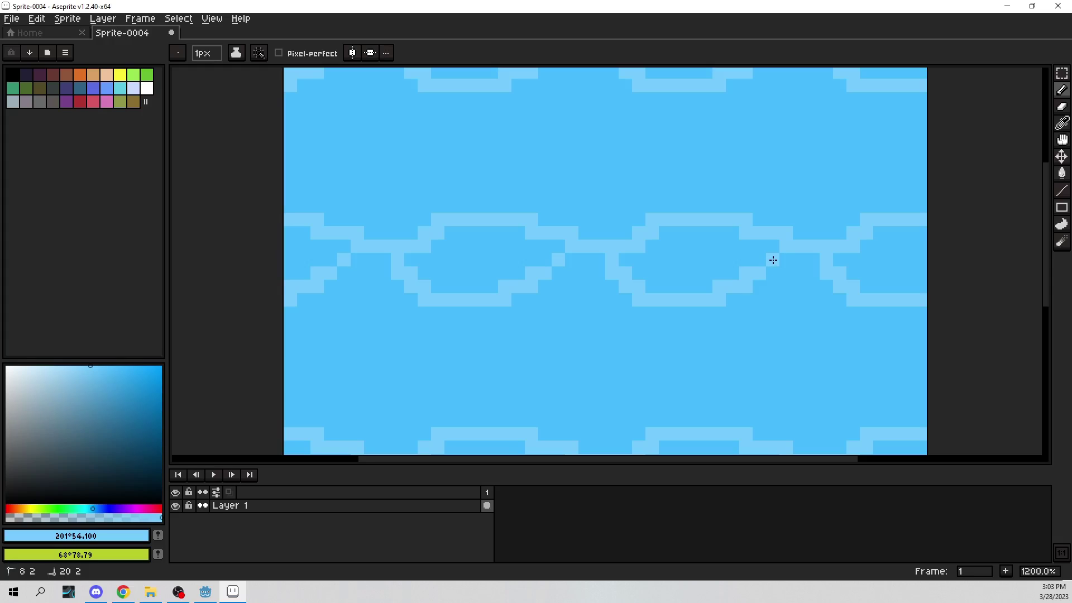
{"action": "left_click", "coordinate": [572, 261]}
{"action": "mouse_move", "coordinate": [584, 307]}
{"action": "left_mouse_down"}
{"action": "mouse_move", "coordinate": [518, 255]}
{"action": "mouse_move", "coordinate": [576, 296]}
{"action": "mouse_move", "coordinate": [611, 271]}
{"action": "mouse_move", "coordinate": [634, 301]}
{"action": "mouse_move", "coordinate": [612, 291]}
{"action": "mouse_move", "coordinate": [621, 299]}
{"action": "mouse_move", "coordinate": [698, 318]}
{"action": "mouse_move", "coordinate": [683, 266]}
{"action": "mouse_move", "coordinate": [709, 325]}
{"action": "left_mouse_up"}
{"action": "key", "text": "ctrl+z"}
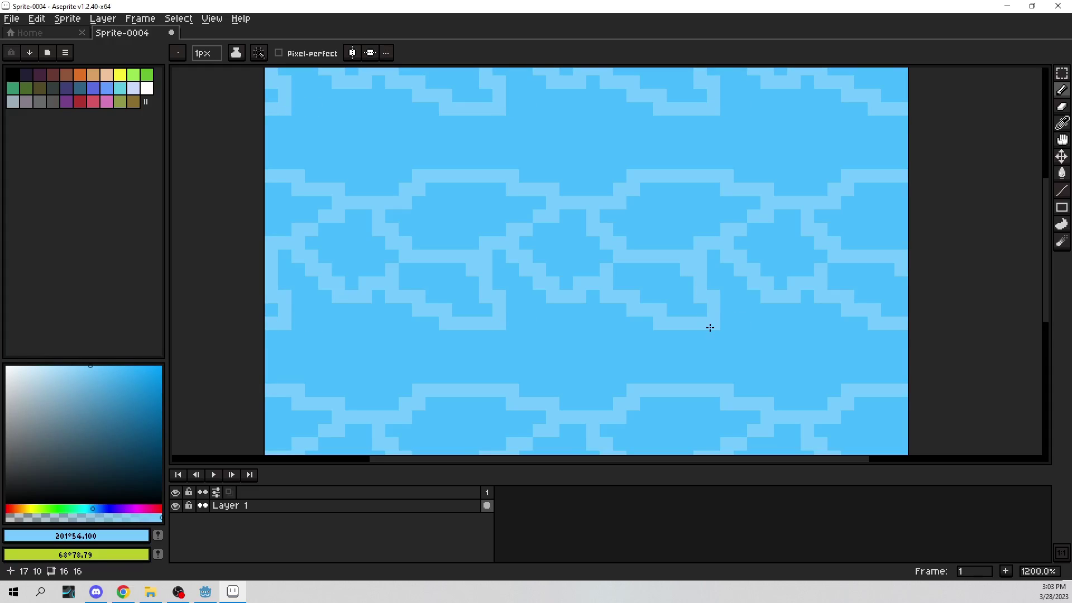
{"action": "key", "text": "v"}
{"action": "key", "text": "ctrl+z"}
{"action": "key", "text": "b"}
{"action": "key", "text": "ctrl+z"}
Draw more light blue outlines below the diamond cell, linking them to the repeats to complete the water ripple network
{"action": "mouse_move", "coordinate": [585, 297]}
{"action": "left_mouse_down"}
{"action": "mouse_move", "coordinate": [681, 321]}
{"action": "mouse_move", "coordinate": [664, 277]}
{"action": "mouse_move", "coordinate": [696, 309]}
{"action": "mouse_move", "coordinate": [702, 340]}
{"action": "mouse_move", "coordinate": [783, 342]}
{"action": "mouse_move", "coordinate": [800, 324]}
{"action": "left_mouse_up"}
{"action": "left_click_drag", "start_coordinate": [727, 361], "coordinate": [737, 385]}
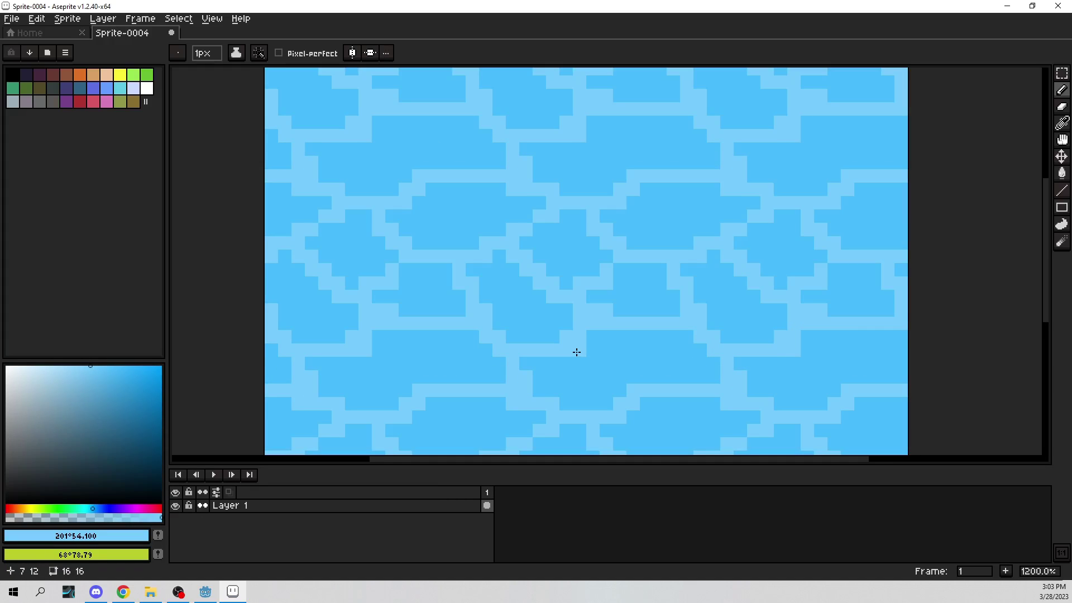
{"action": "left_click_drag", "start_coordinate": [578, 353], "coordinate": [632, 375]}
{"action": "scroll", "coordinate": [692, 367], "scroll_direction": "down", "scroll_amount": 4}
{"action": "scroll", "coordinate": [713, 356], "scroll_direction": "down", "scroll_amount": 2}
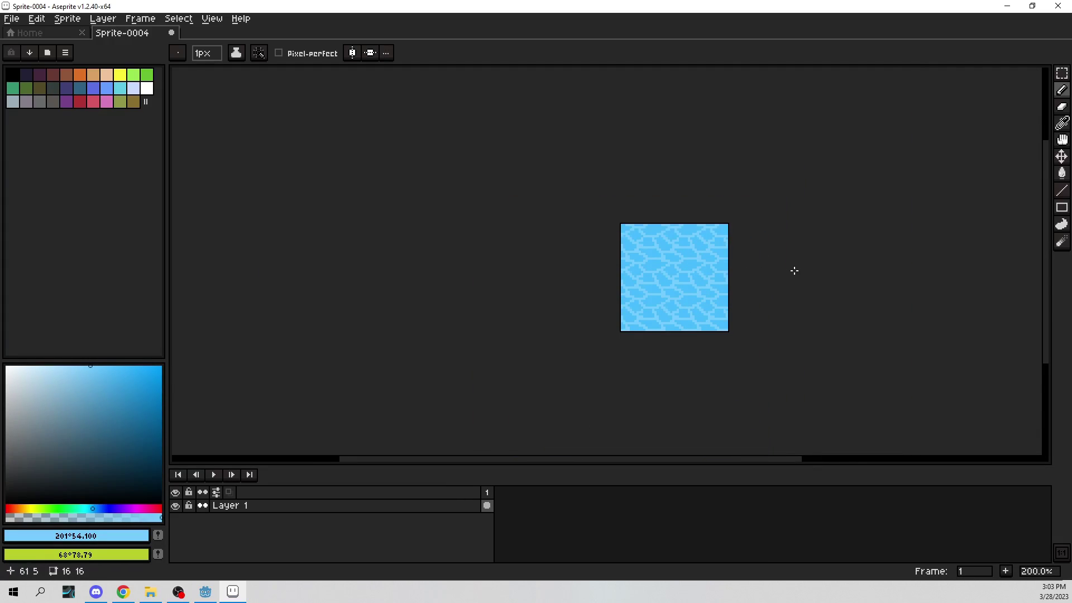
{"action": "scroll", "coordinate": [726, 269], "scroll_direction": "up", "scroll_amount": 4}
{"action": "scroll", "coordinate": [677, 270], "scroll_direction": "up", "scroll_amount": 1}
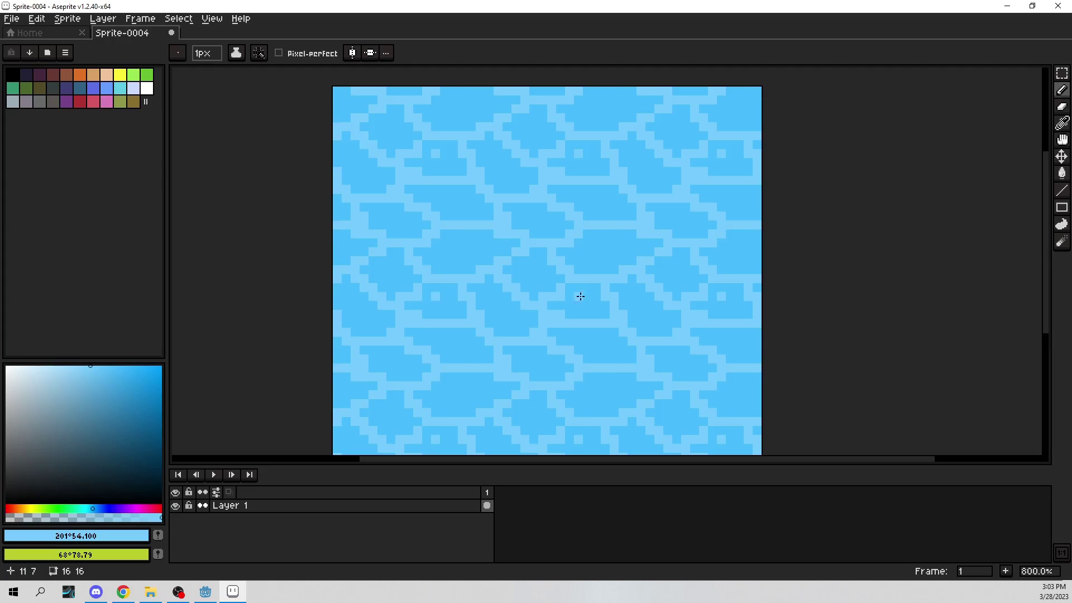
{"action": "scroll", "coordinate": [592, 268], "scroll_direction": "up", "scroll_amount": 3}
{"action": "scroll", "coordinate": [682, 229], "scroll_direction": "down", "scroll_amount": 5}
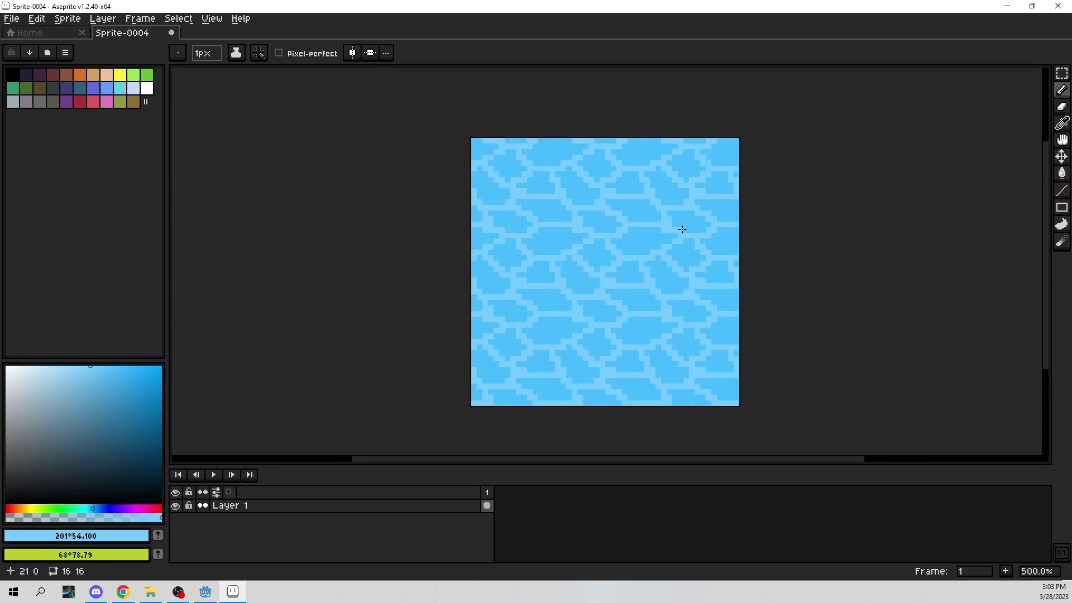
{"action": "scroll", "coordinate": [682, 229], "scroll_direction": "down", "scroll_amount": 1}
{"action": "scroll", "coordinate": [670, 265], "scroll_direction": "up", "scroll_amount": 8}
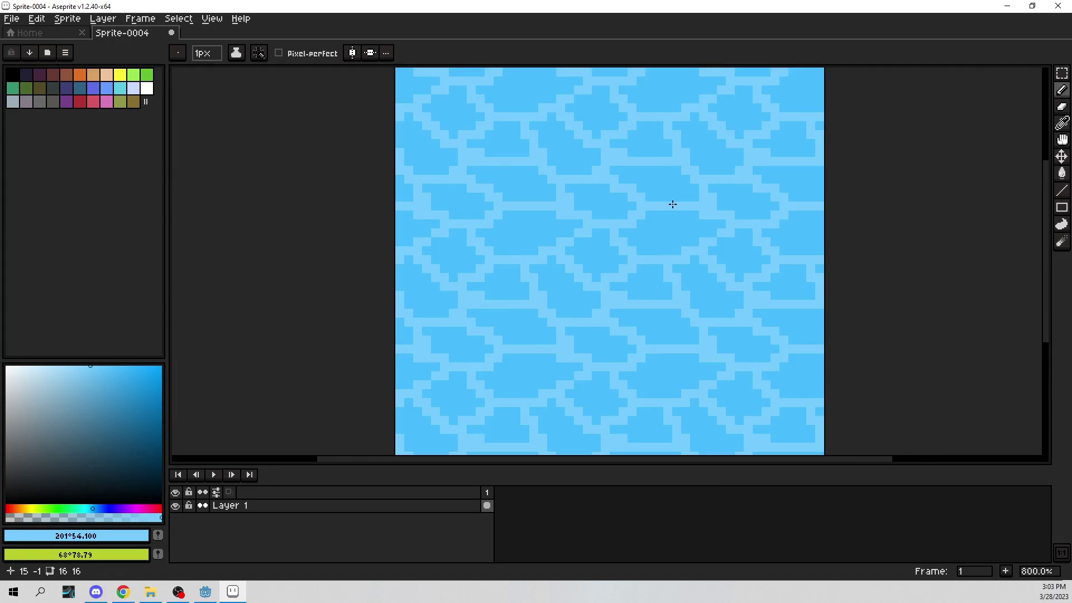
Sample the base blue #48bcff and paint over surplus pixels to thin the ripple outlines above the oval and diamond cells
{"action": "key", "text": "i"}
{"action": "left_click", "coordinate": [692, 272]}
{"action": "left_click_drag", "start_coordinate": [658, 266], "coordinate": [684, 308]}
{"action": "key", "text": "b"}
{"action": "left_click", "coordinate": [608, 306]}
{"action": "left_click", "coordinate": [624, 281]}
{"action": "left_click", "coordinate": [595, 229]}
{"action": "left_click", "coordinate": [547, 199]}
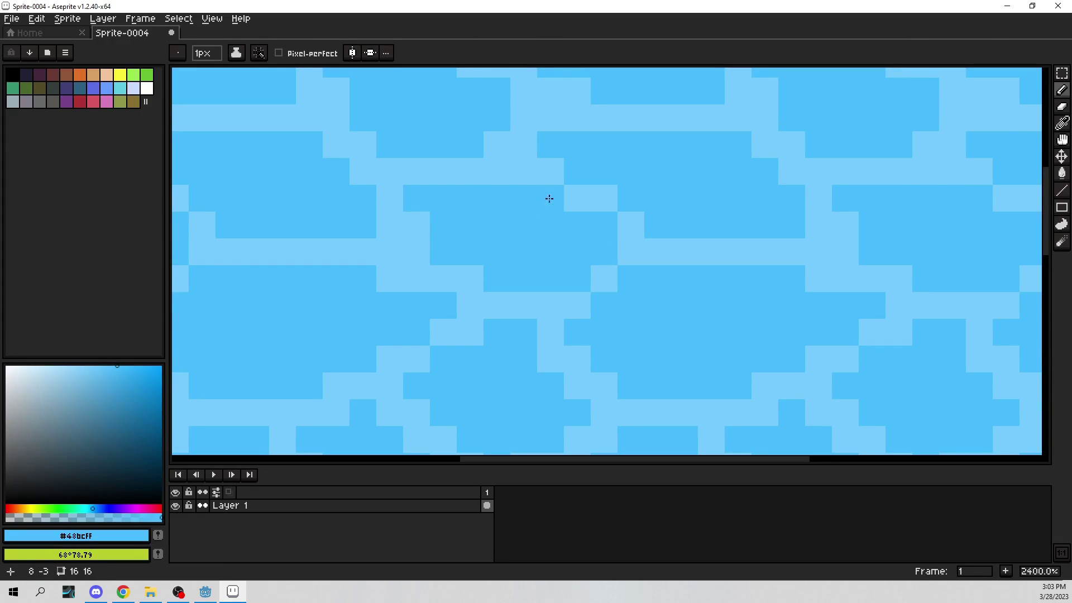
{"action": "left_click", "coordinate": [419, 219]}
{"action": "left_click", "coordinate": [394, 267]}
{"action": "left_click", "coordinate": [420, 223]}
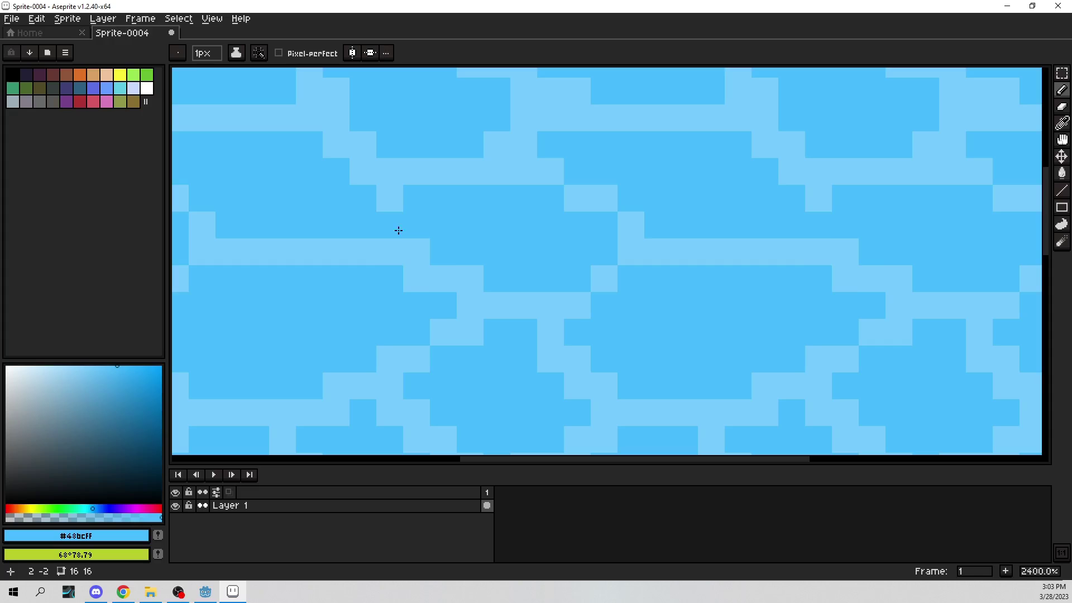
{"action": "left_click", "coordinate": [419, 281]}
Reshape the diamond cell's upper-left edge into a thin line, adding #74ccff pixels and covering surplus corners with #48bcff
{"action": "left_click_drag", "start_coordinate": [467, 324], "coordinate": [550, 191]}
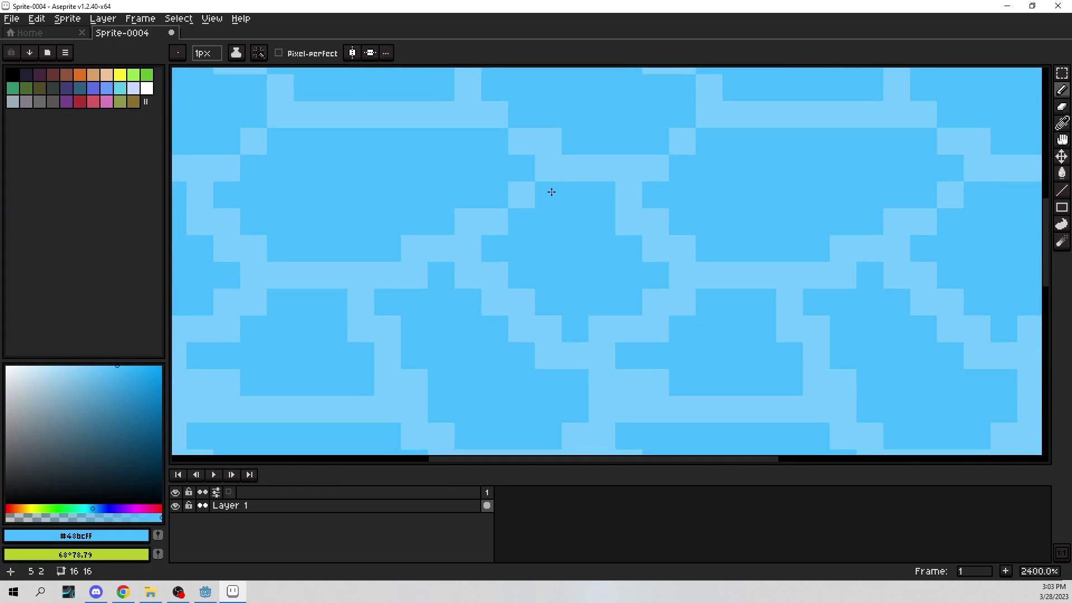
{"action": "left_click", "coordinate": [528, 205], "text": "alt"}
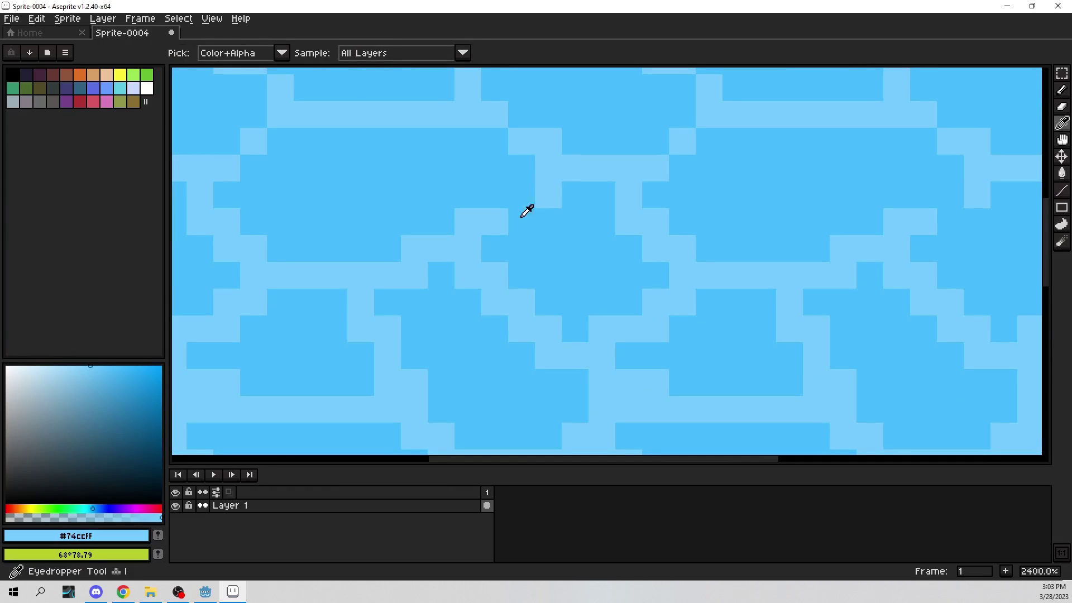
{"action": "left_click", "coordinate": [522, 222]}
{"action": "key", "text": "alt"}
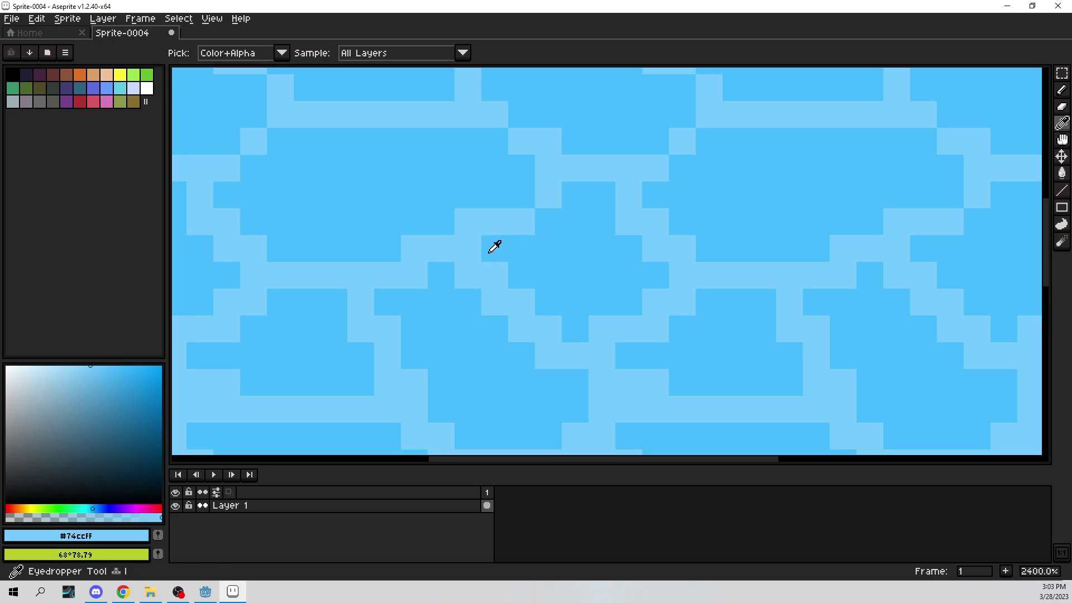
{"action": "left_click", "coordinate": [461, 262], "text": "alt"}
{"action": "left_click", "coordinate": [469, 223]}
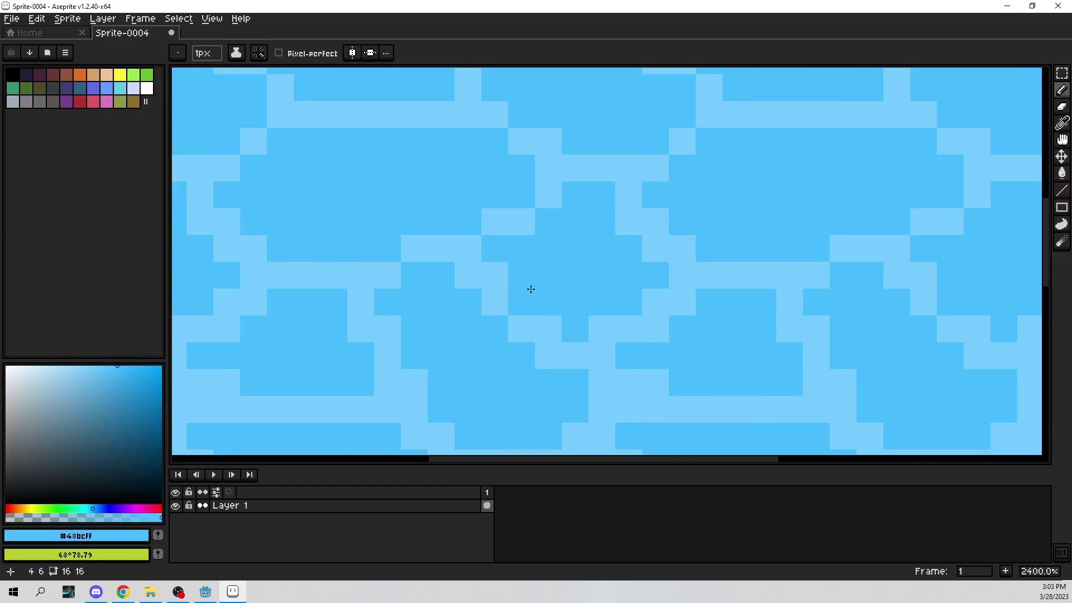
Paint over extra pixels with the base blue along the diamond's lower-left edge and the outline joints beneath it
{"action": "scroll", "coordinate": [558, 251], "scroll_direction": "down", "scroll_amount": 7}
{"action": "scroll", "coordinate": [608, 220], "scroll_direction": "up", "scroll_amount": 3}
{"action": "scroll", "coordinate": [625, 223], "scroll_direction": "down", "scroll_amount": 3}
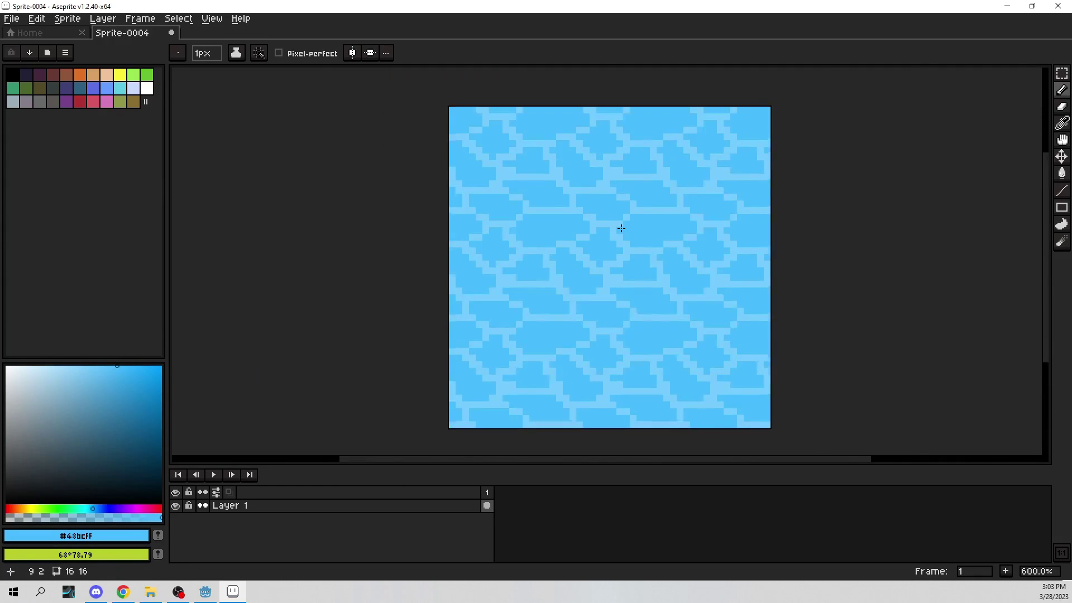
{"action": "scroll", "coordinate": [621, 229], "scroll_direction": "up", "scroll_amount": 4}
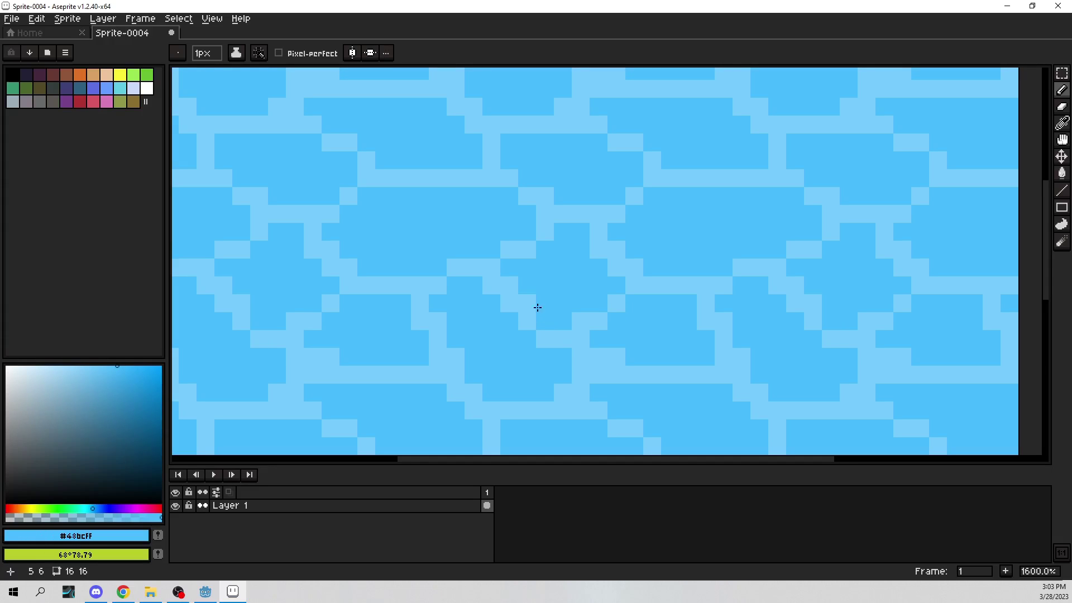
{"action": "left_click_drag", "start_coordinate": [537, 308], "coordinate": [503, 281]}
{"action": "left_click_drag", "start_coordinate": [450, 362], "coordinate": [459, 268]}
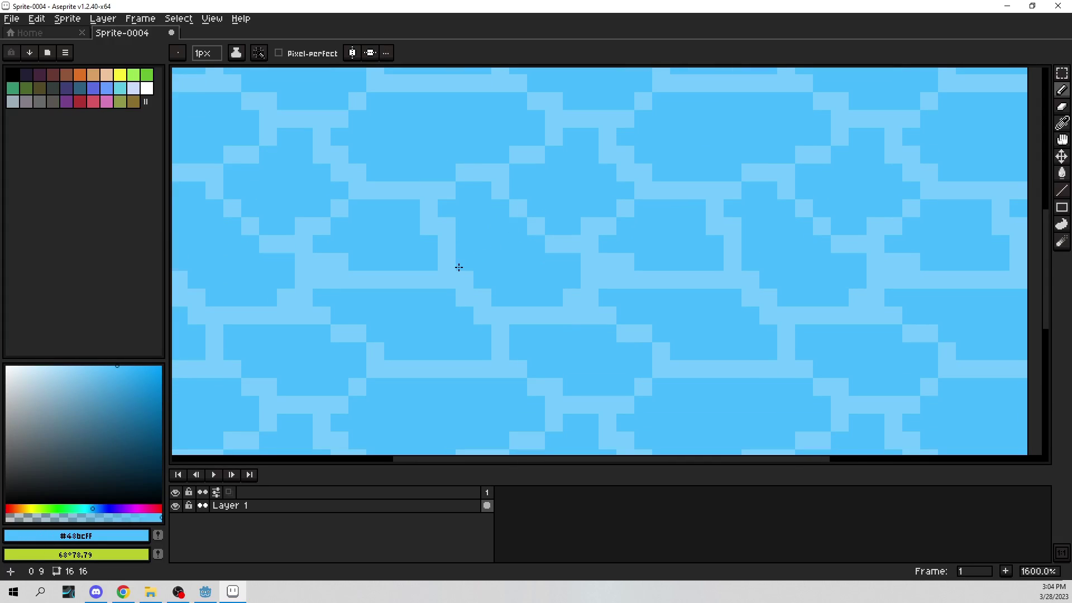
{"action": "left_click", "coordinate": [476, 297]}
{"action": "left_click", "coordinate": [585, 316]}
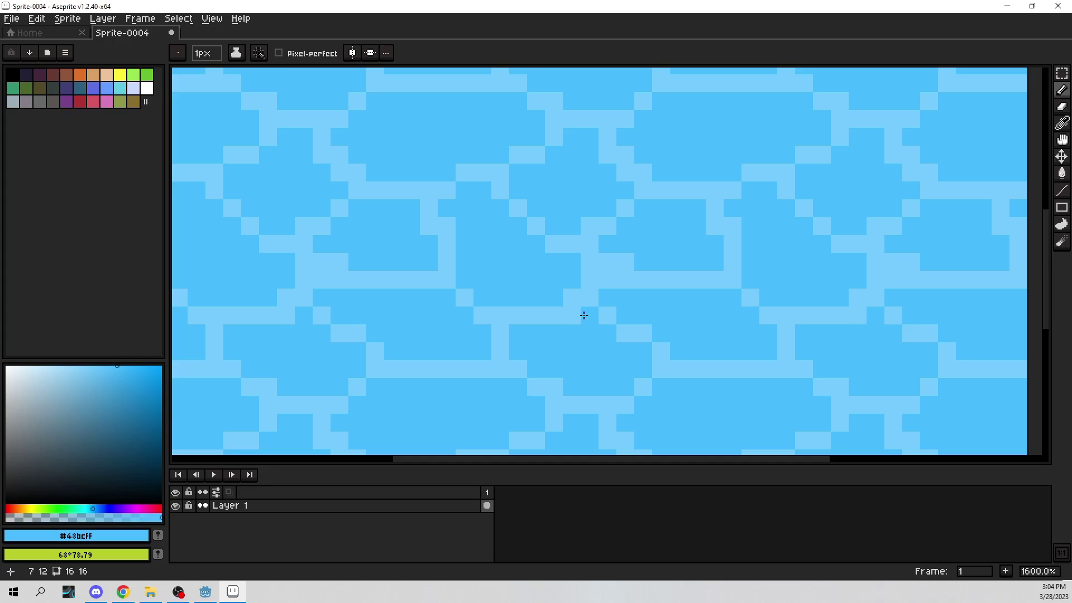
Paint over surplus outline pixels with #48bcff at the joint beneath the diamond cell and along the line branching from it
{"action": "left_click", "coordinate": [587, 314]}
{"action": "left_click_drag", "start_coordinate": [644, 390], "coordinate": [597, 315]}
{"action": "left_click", "coordinate": [597, 315]}
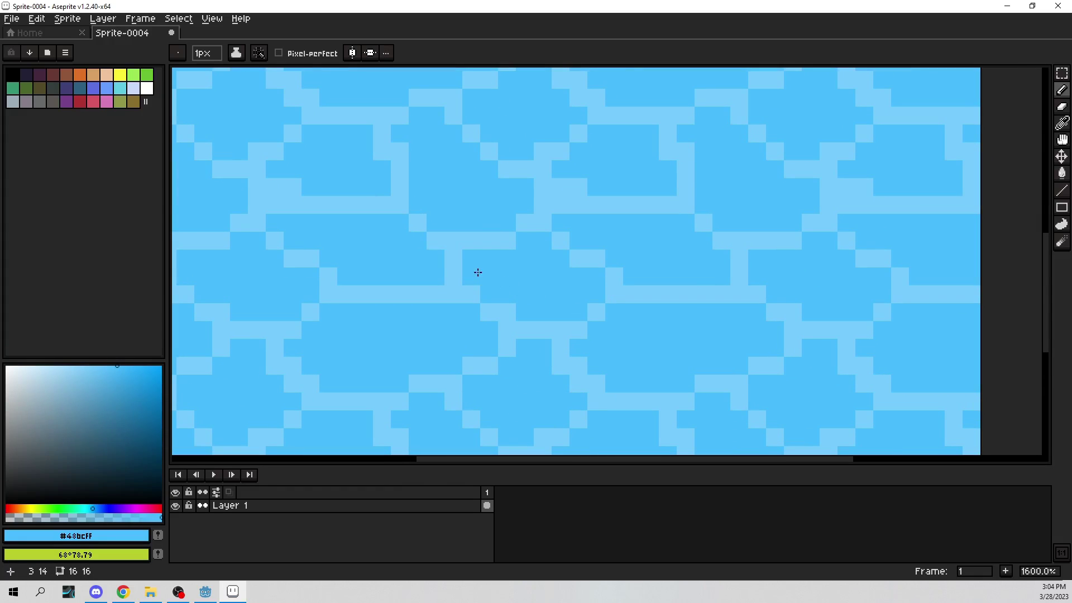
{"action": "scroll", "coordinate": [546, 289], "scroll_direction": "down", "scroll_amount": 3}
{"action": "scroll", "coordinate": [545, 290], "scroll_direction": "right", "scroll_amount": 2}
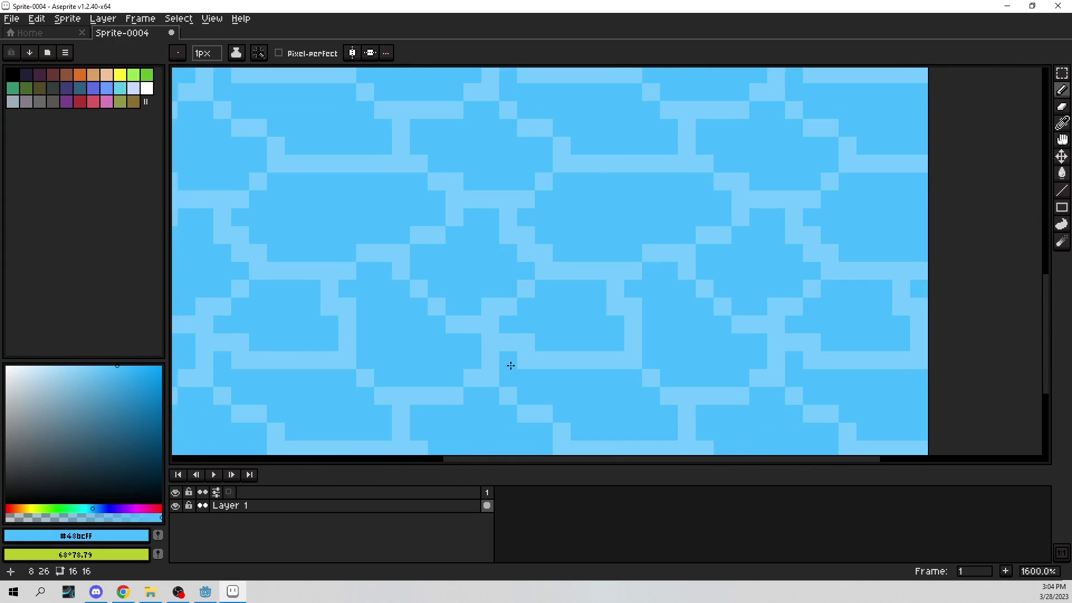
{"action": "left_click", "coordinate": [526, 360]}
{"action": "scroll", "coordinate": [642, 318], "scroll_direction": "down", "scroll_amount": 5}
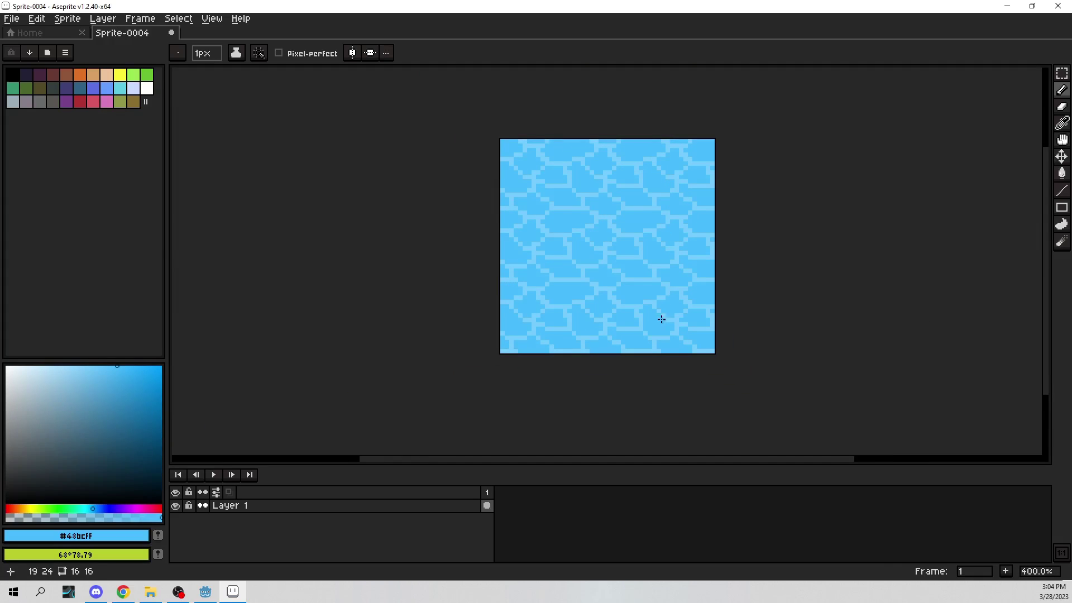
{"action": "scroll", "coordinate": [661, 319], "scroll_direction": "down", "scroll_amount": 1}
{"action": "scroll", "coordinate": [690, 283], "scroll_direction": "up", "scroll_amount": 7}
Undo and redo the latest base-blue pixel edits at the joint beneath the diamond to compare the outline versions
{"action": "key", "text": "ctrl+z"}
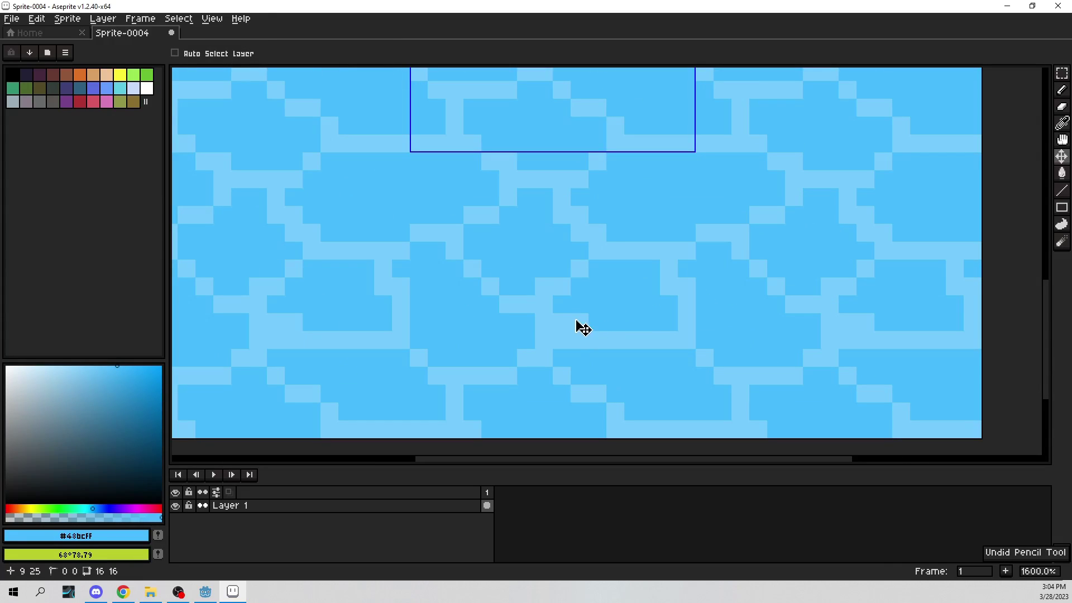
{"action": "key", "text": "ctrl+z"}
{"action": "key", "text": "ctrl+y"}
{"action": "key", "text": "ctrl+z"}
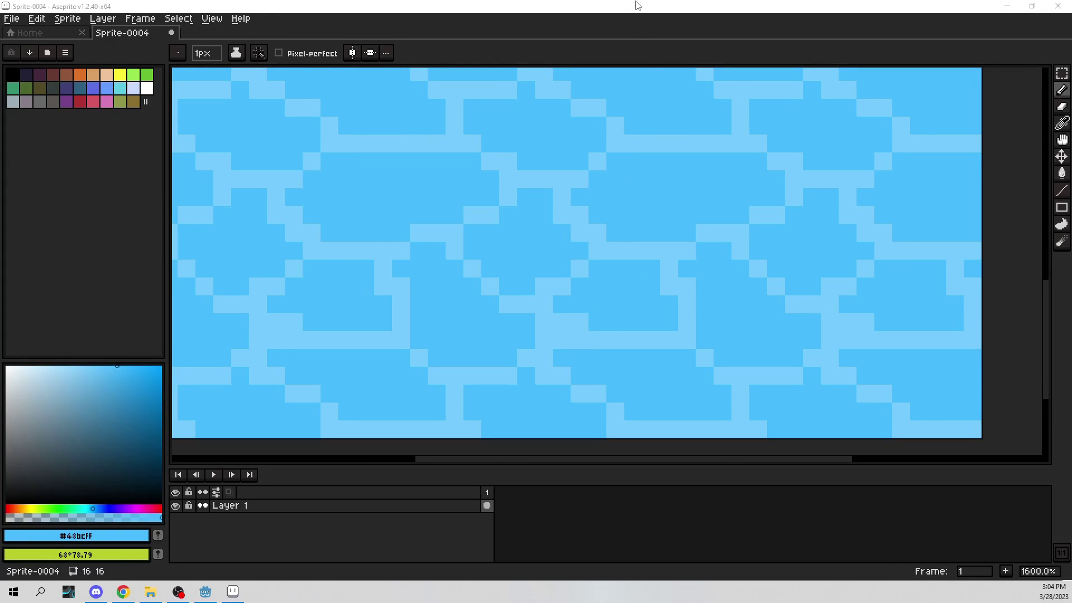
{"action": "scroll", "coordinate": [661, 317], "scroll_direction": "down", "scroll_amount": 1}
{"action": "scroll", "coordinate": [661, 317], "scroll_direction": "down", "scroll_amount": 6}
{"action": "scroll", "coordinate": [694, 306], "scroll_direction": "up", "scroll_amount": 6}
{"action": "key", "text": "ctrl+z"}
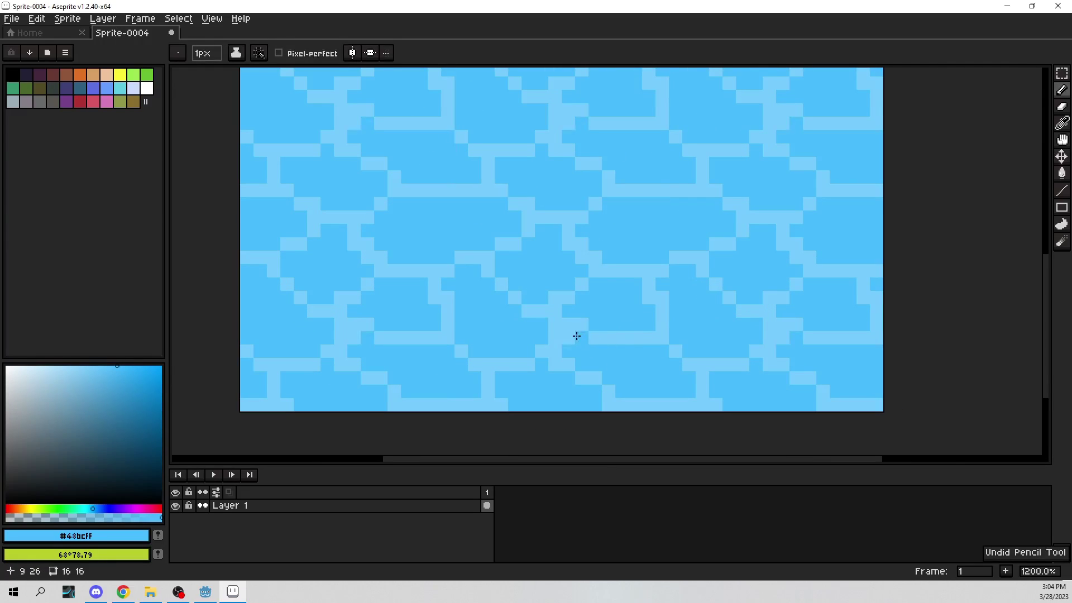
{"action": "key", "text": "ctrl+z"}
Examine the tiled ripple pattern at different magnifications for visible seams and uneven outlines
{"action": "scroll", "coordinate": [686, 285], "scroll_direction": "down", "scroll_amount": 4}
{"action": "scroll", "coordinate": [691, 240], "scroll_direction": "up", "scroll_amount": 3}
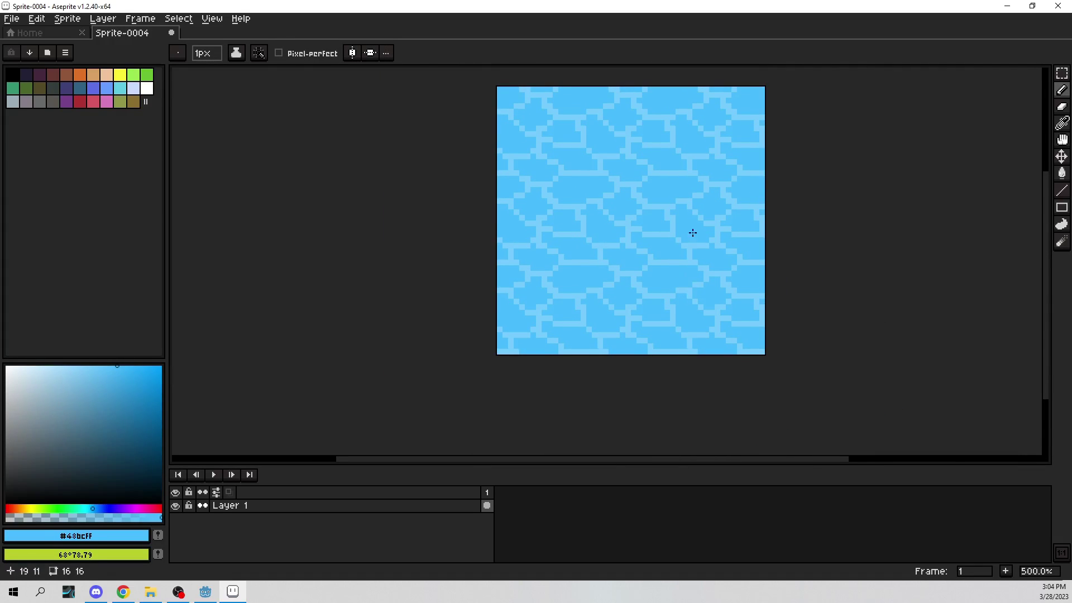
{"action": "scroll", "coordinate": [686, 173], "scroll_direction": "up", "scroll_amount": 1}
{"action": "scroll", "coordinate": [640, 165], "scroll_direction": "up", "scroll_amount": 1}
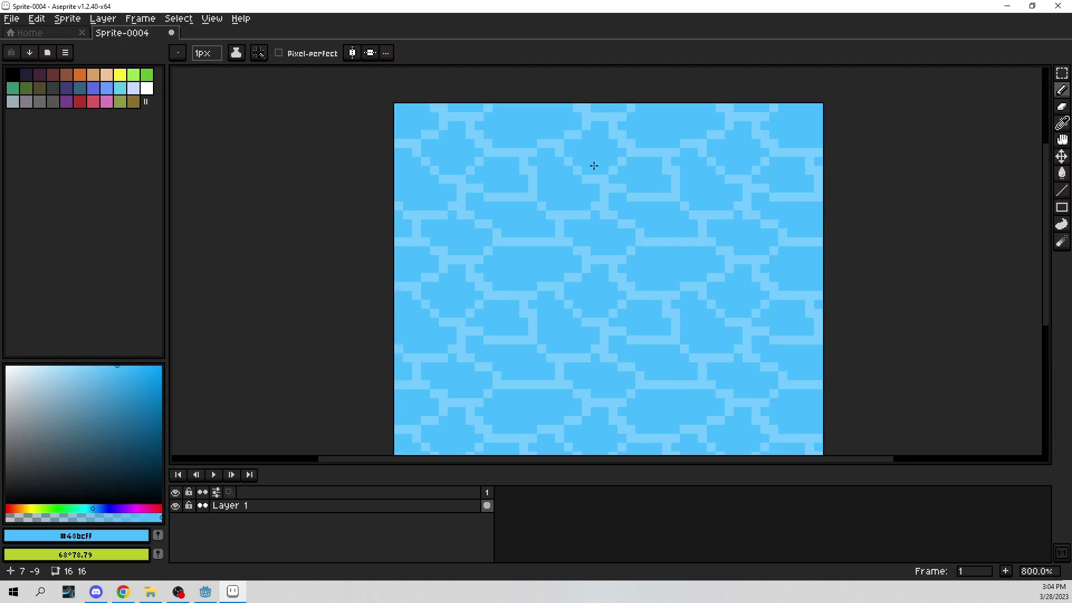
{"action": "scroll", "coordinate": [632, 174], "scroll_direction": "down", "scroll_amount": 4}
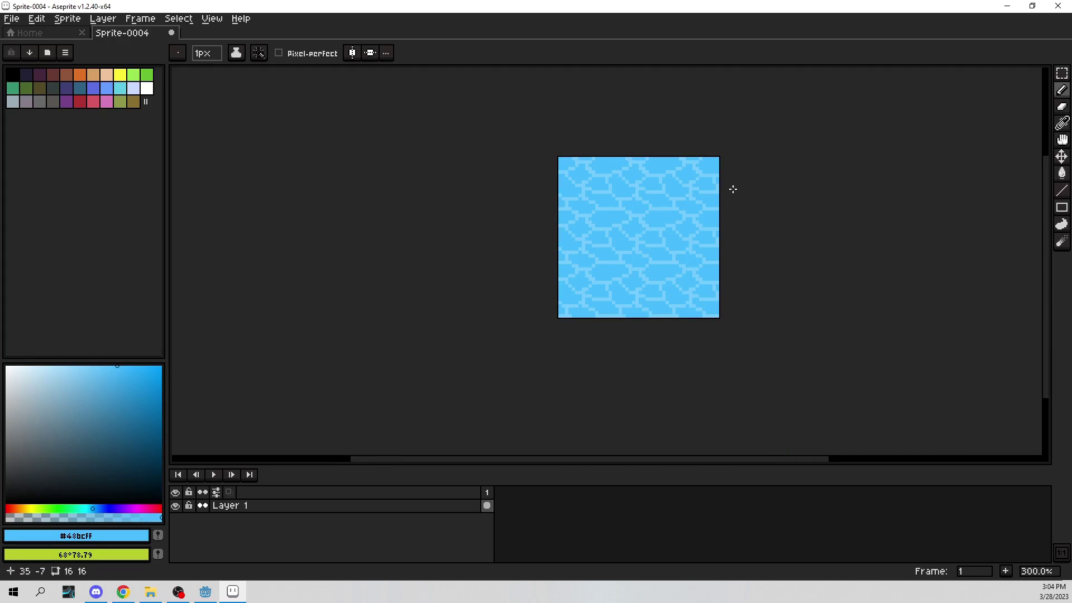
{"action": "scroll", "coordinate": [721, 225], "scroll_direction": "up", "scroll_amount": 4}
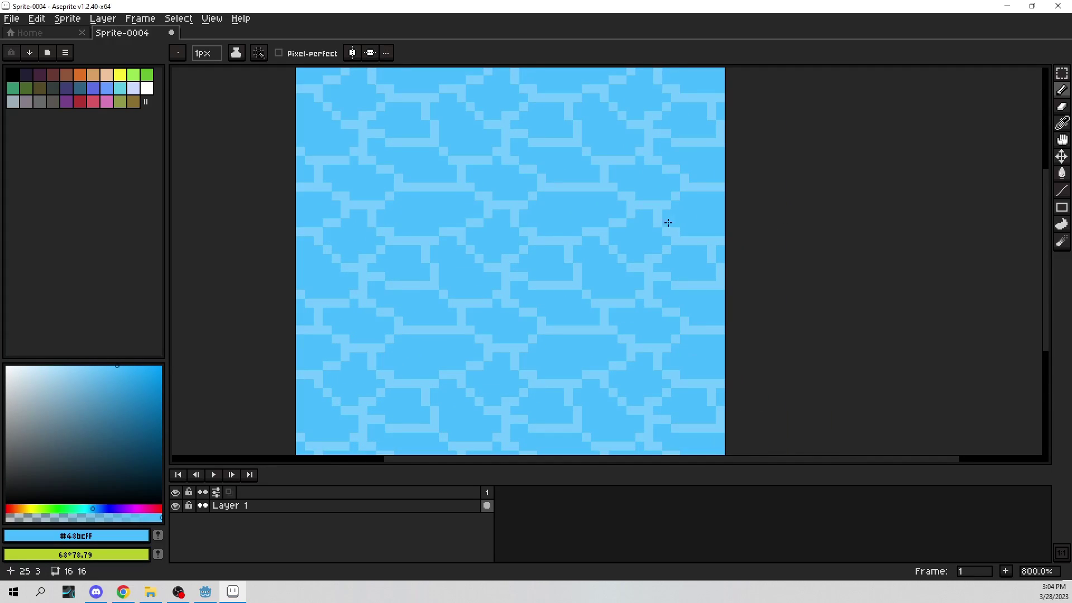
{"action": "scroll", "coordinate": [726, 221], "scroll_direction": "down", "scroll_amount": 4}
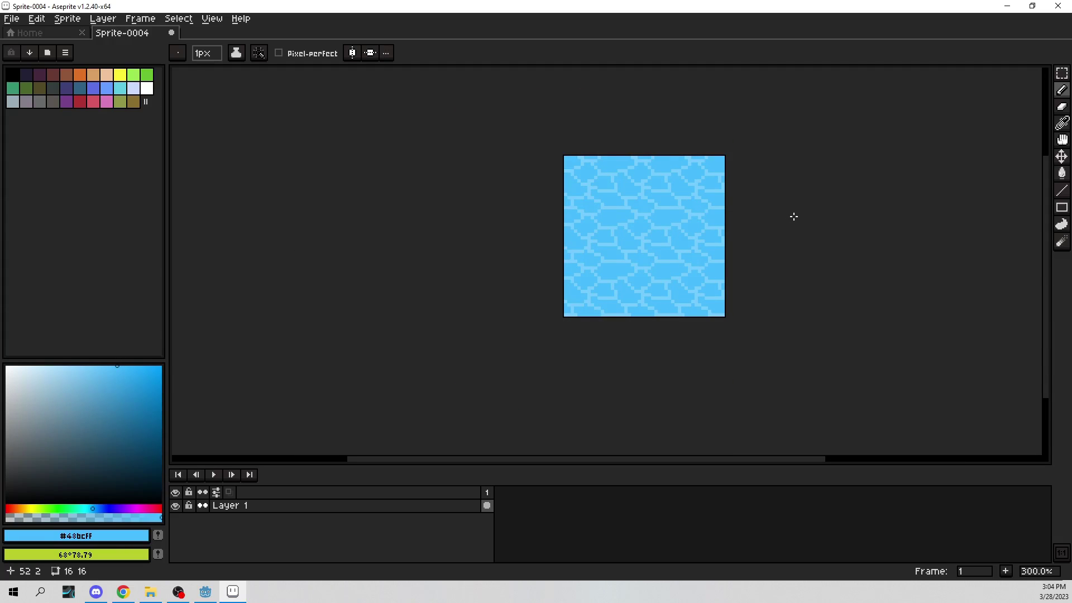
{"action": "scroll", "coordinate": [794, 217], "scroll_direction": "up", "scroll_amount": 4}
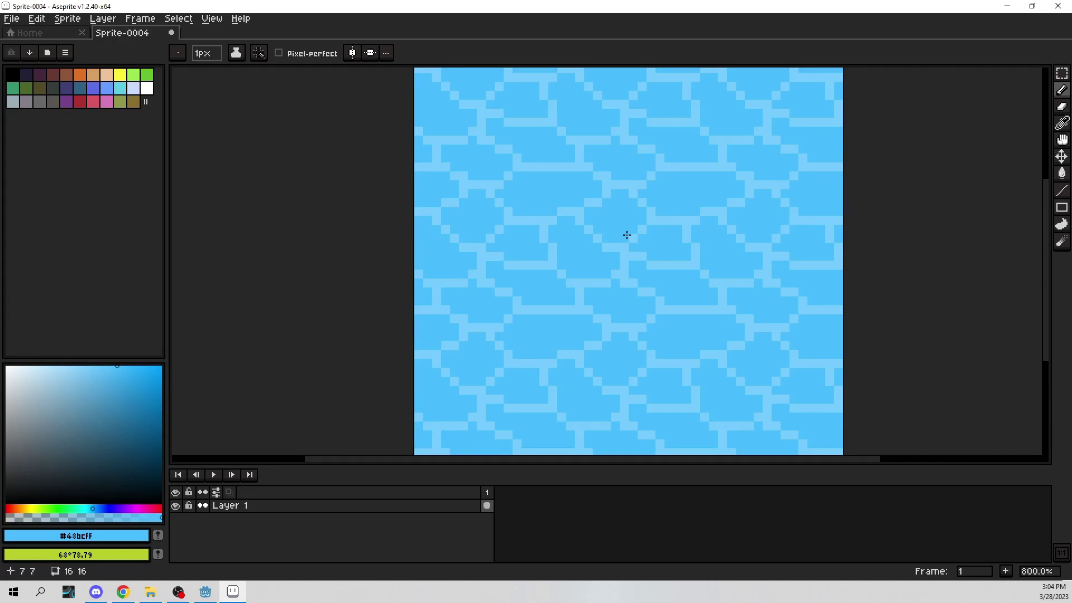
{"action": "scroll", "coordinate": [788, 202], "scroll_direction": "down", "scroll_amount": 4}
{"action": "scroll", "coordinate": [771, 221], "scroll_direction": "up", "scroll_amount": 3}
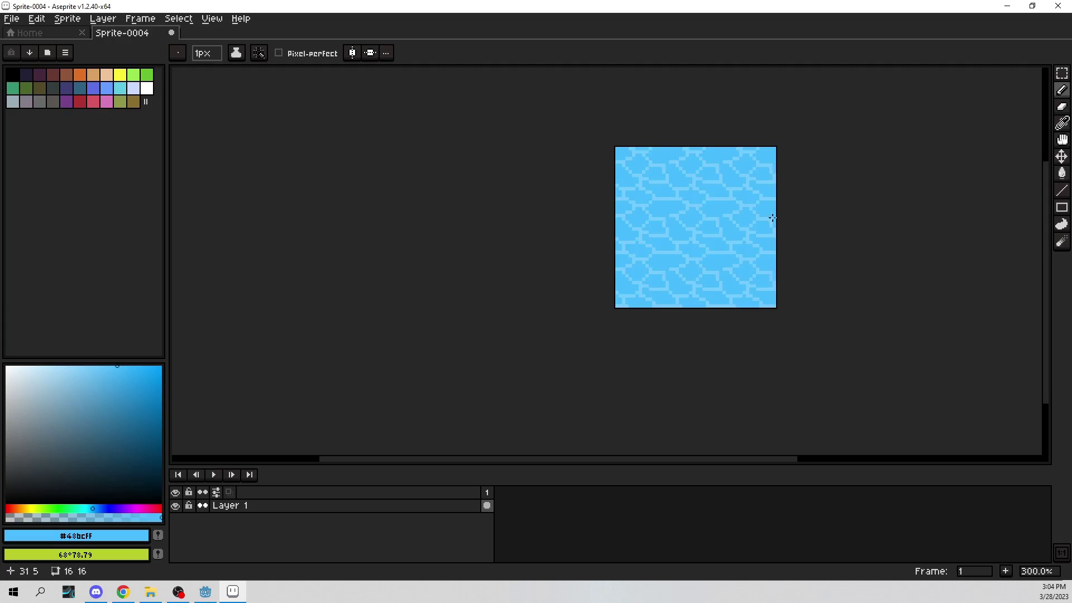
{"action": "mouse_move", "coordinate": [832, 215]}
{"action": "left_mouse_down"}
{"action": "mouse_move", "coordinate": [774, 241]}
{"action": "mouse_move", "coordinate": [797, 242]}
{"action": "mouse_move", "coordinate": [786, 245]}
{"action": "left_mouse_up"}
{"action": "scroll", "coordinate": [783, 241], "scroll_direction": "down", "scroll_amount": 1}
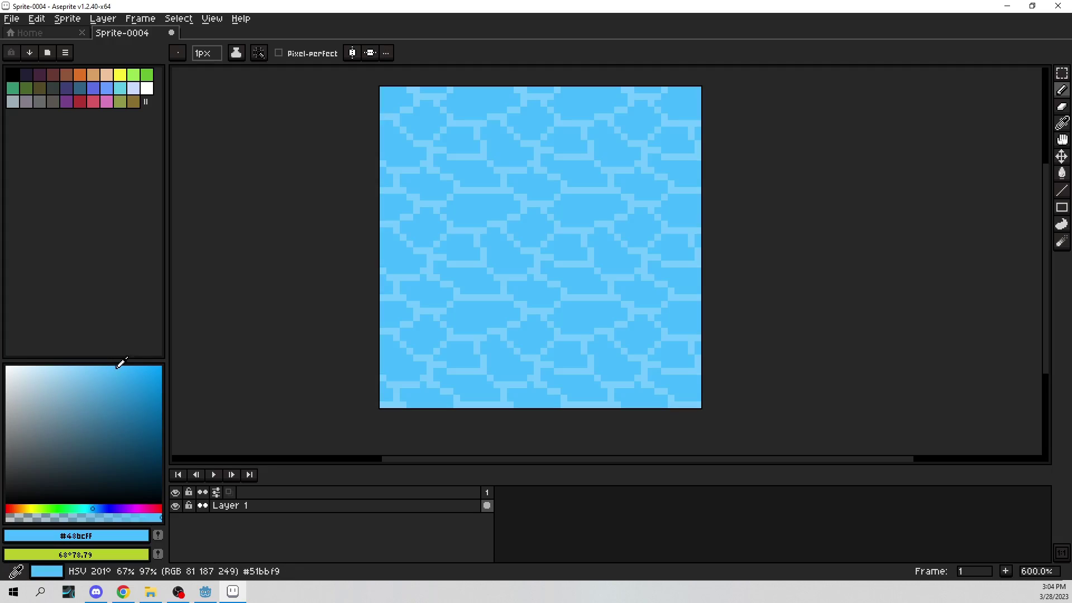
Sample #74ccff, lighten it to hue 202, saturation 34, value 100, and pencil broken highlights along the stepped outline below the joint
{"action": "key", "text": "i"}
{"action": "left_click", "coordinate": [495, 291]}
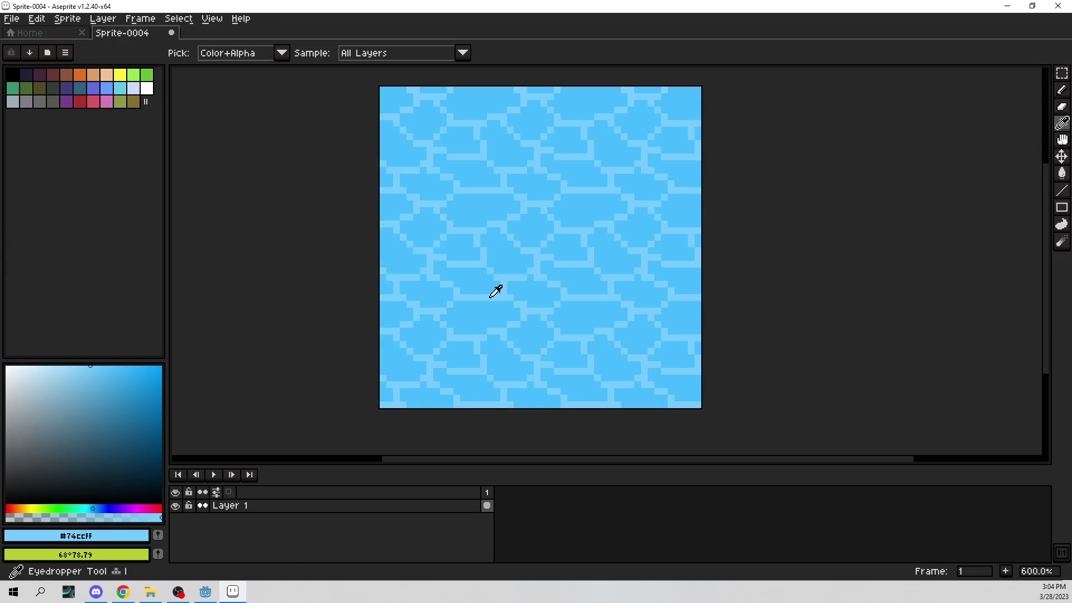
{"action": "left_click", "coordinate": [59, 366]}
{"action": "key", "text": "b"}
{"action": "scroll", "coordinate": [485, 292], "scroll_direction": "up", "scroll_amount": 1}
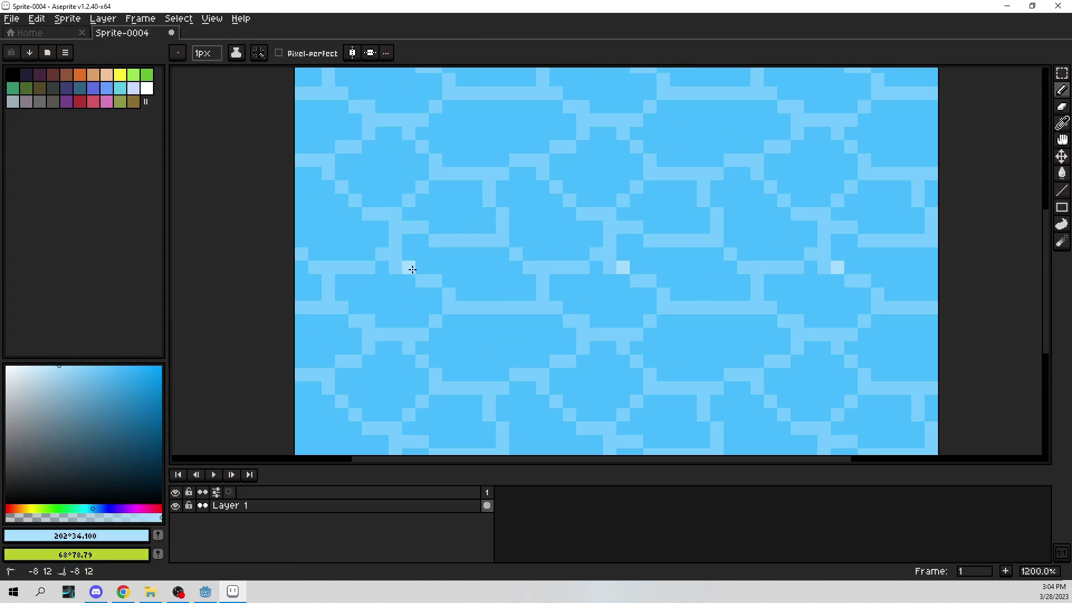
{"action": "mouse_move", "coordinate": [417, 276]}
{"action": "left_mouse_down"}
{"action": "mouse_move", "coordinate": [455, 307]}
{"action": "mouse_move", "coordinate": [524, 308]}
{"action": "left_mouse_up"}
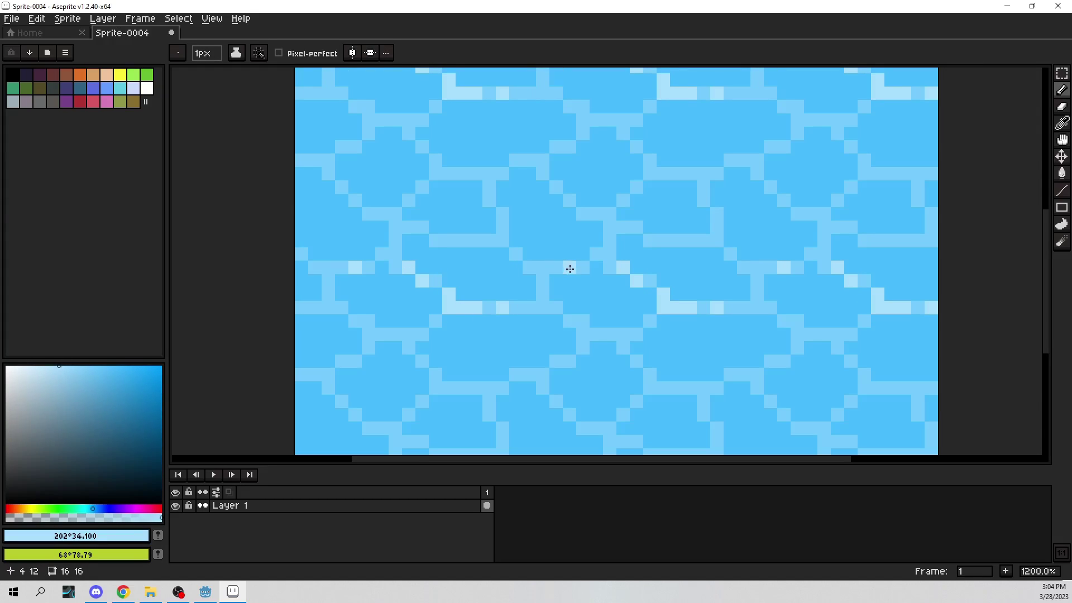
Add pale blue highlight pixels around the joint beneath the diamond and along the diamond's lower and right-hand edges
{"action": "left_click_drag", "start_coordinate": [552, 267], "coordinate": [544, 267]}
{"action": "left_click", "coordinate": [596, 255]}
{"action": "left_click_drag", "start_coordinate": [608, 226], "coordinate": [607, 215]}
{"action": "left_click", "coordinate": [595, 214]}
{"action": "left_click", "coordinate": [556, 186]}
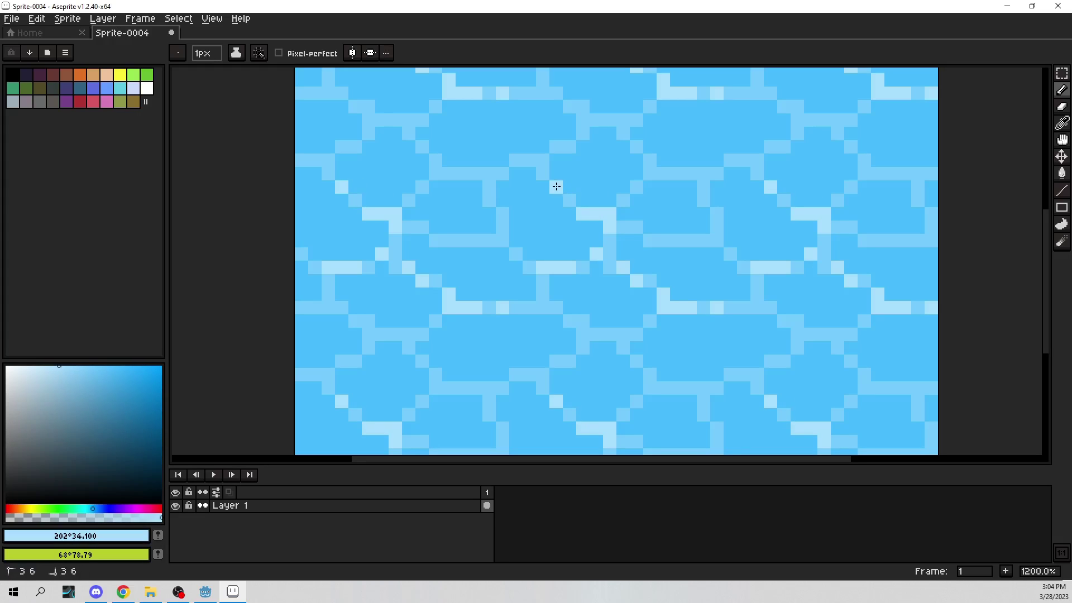
{"action": "left_click", "coordinate": [635, 228]}
{"action": "left_click", "coordinate": [622, 199]}
{"action": "left_click", "coordinate": [648, 161]}
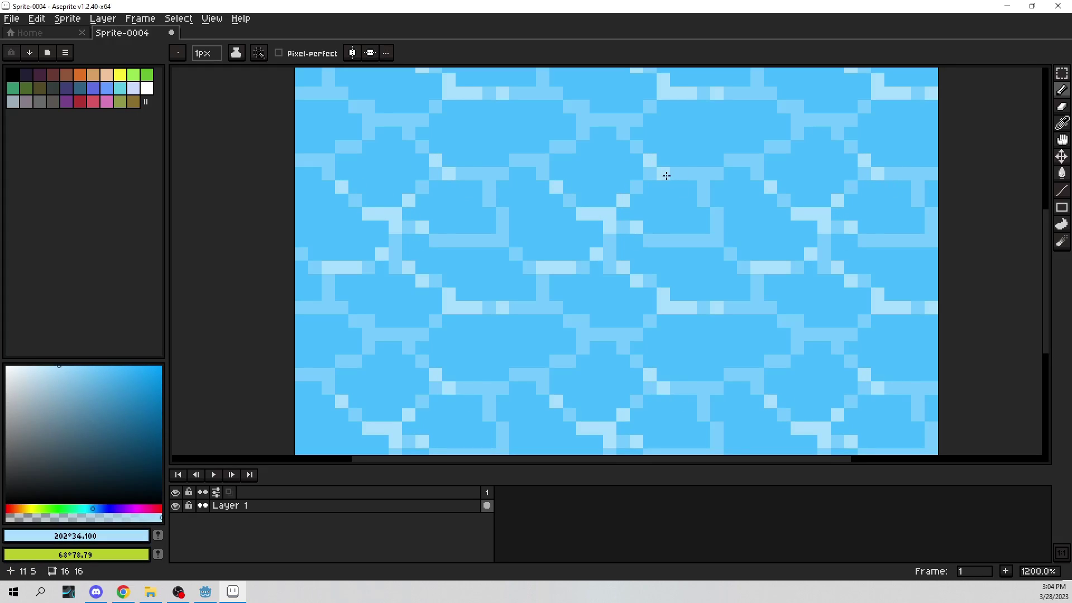
Pencil pale blue highlights at intervals around the top, right and bottom outlines of the small cell beside the diamond
{"action": "left_click_drag", "start_coordinate": [665, 174], "coordinate": [677, 174]}
{"action": "left_click", "coordinate": [704, 174]}
{"action": "left_click_drag", "start_coordinate": [744, 160], "coordinate": [722, 198]}
{"action": "left_click", "coordinate": [681, 228]}
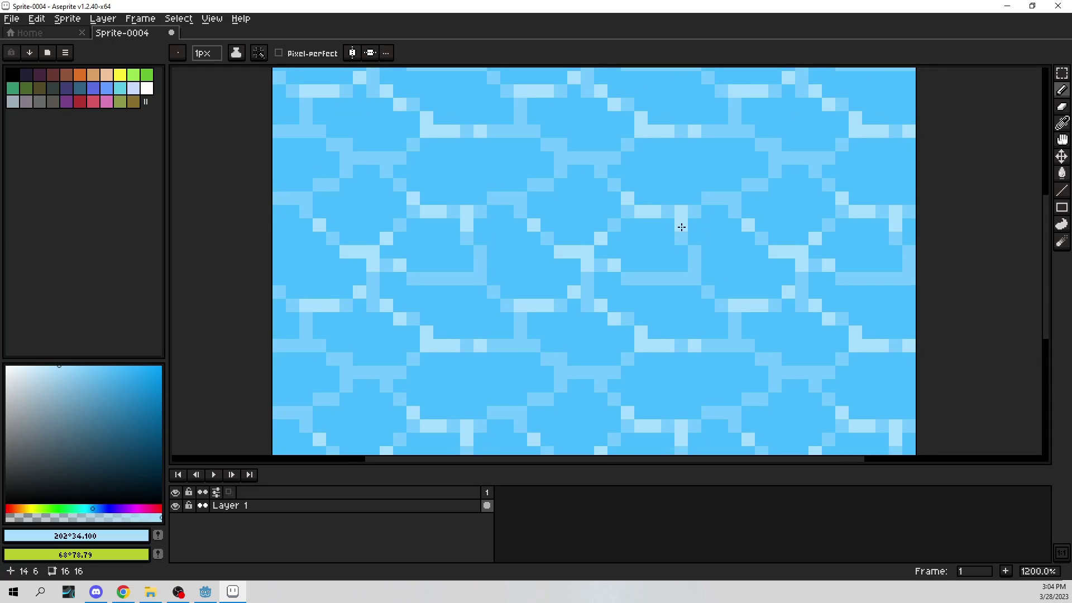
{"action": "left_click", "coordinate": [697, 261]}
{"action": "left_click_drag", "start_coordinate": [681, 279], "coordinate": [669, 278]}
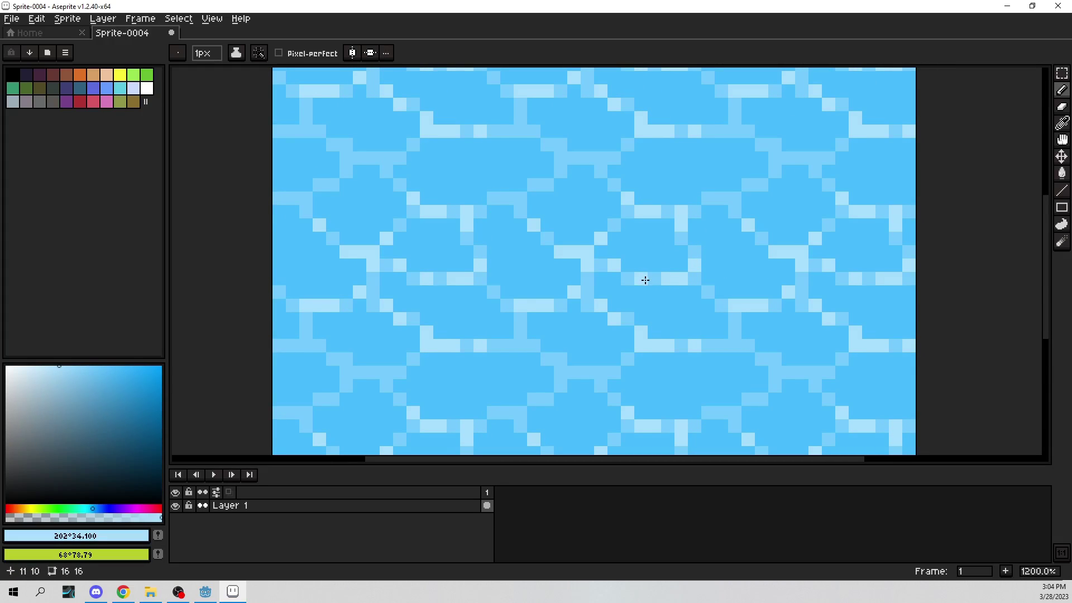
{"action": "left_click", "coordinate": [645, 280]}
Add pale blue highlights to the outline junction and short connecting line just above the diamond cell
{"action": "left_click", "coordinate": [735, 347]}
{"action": "left_click_drag", "start_coordinate": [775, 360], "coordinate": [780, 373]}
{"action": "left_click", "coordinate": [806, 375]}
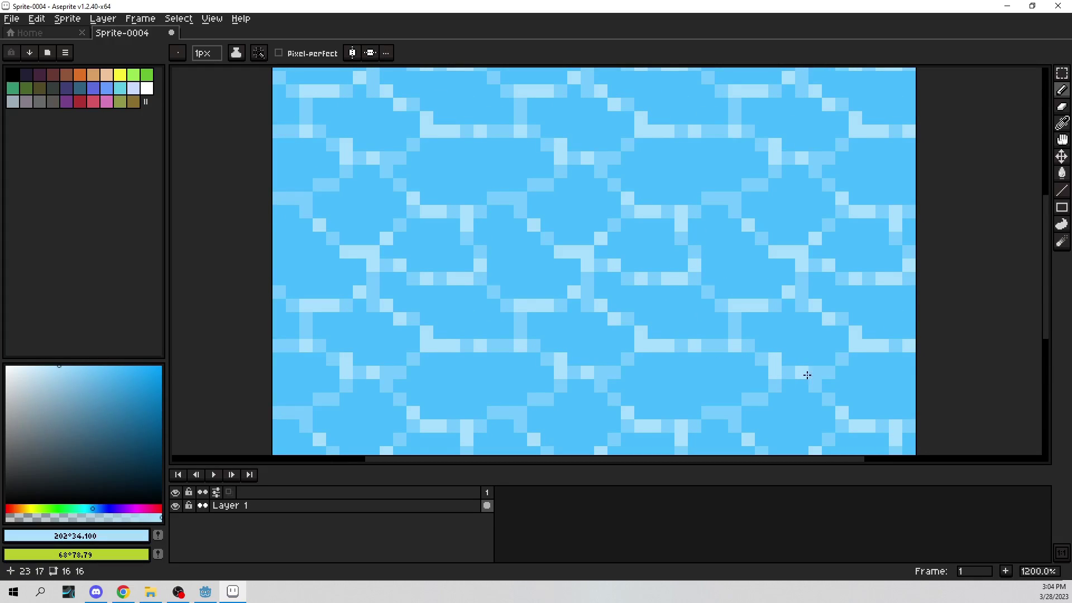
{"action": "left_click_drag", "start_coordinate": [908, 414], "coordinate": [713, 292]}
{"action": "scroll", "coordinate": [711, 293], "scroll_direction": "down", "scroll_amount": 4}
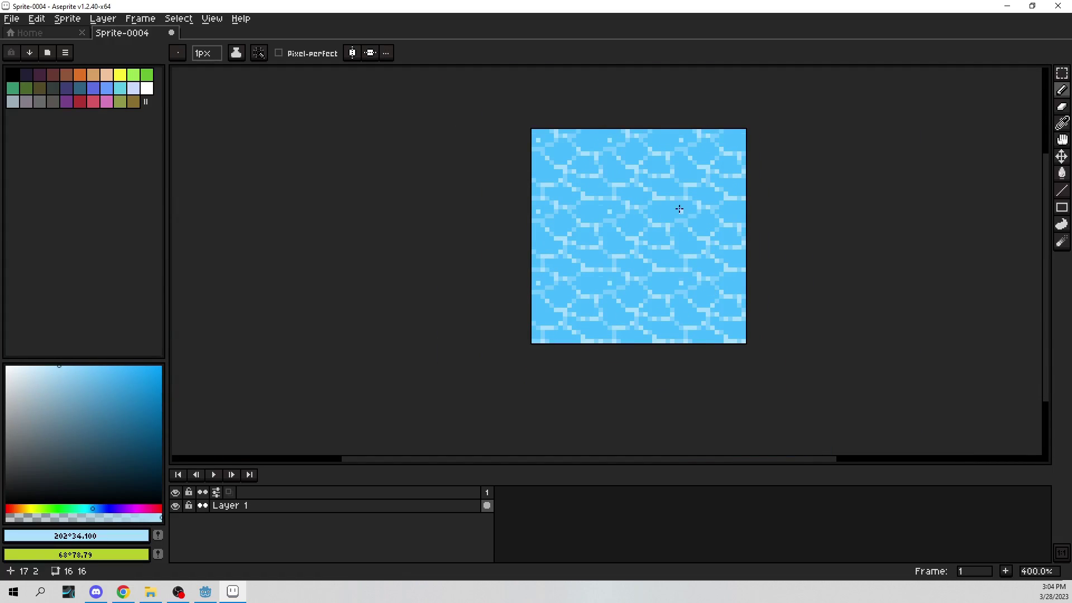
{"action": "scroll", "coordinate": [679, 209], "scroll_direction": "up", "scroll_amount": 3}
{"action": "scroll", "coordinate": [441, 377], "scroll_direction": "up", "scroll_amount": 2}
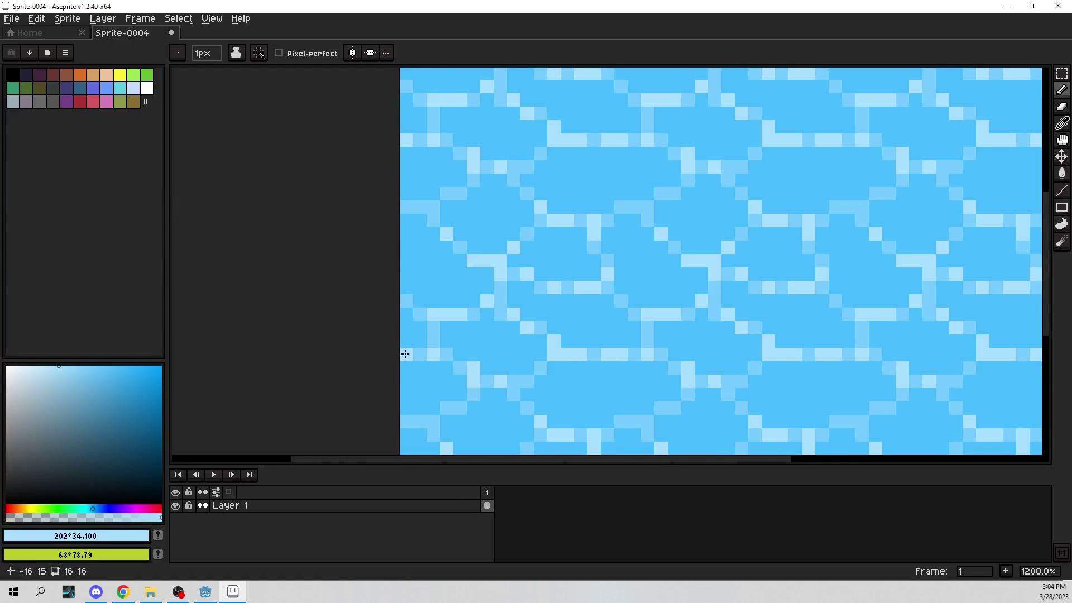
Extend the highlight down the short vertical outline, and break up the long highlight runs around the joint with sampled #74ccff pixels
{"action": "left_click_drag", "start_coordinate": [705, 173], "coordinate": [525, 355]}
{"action": "left_click_drag", "start_coordinate": [770, 290], "coordinate": [780, 106]}
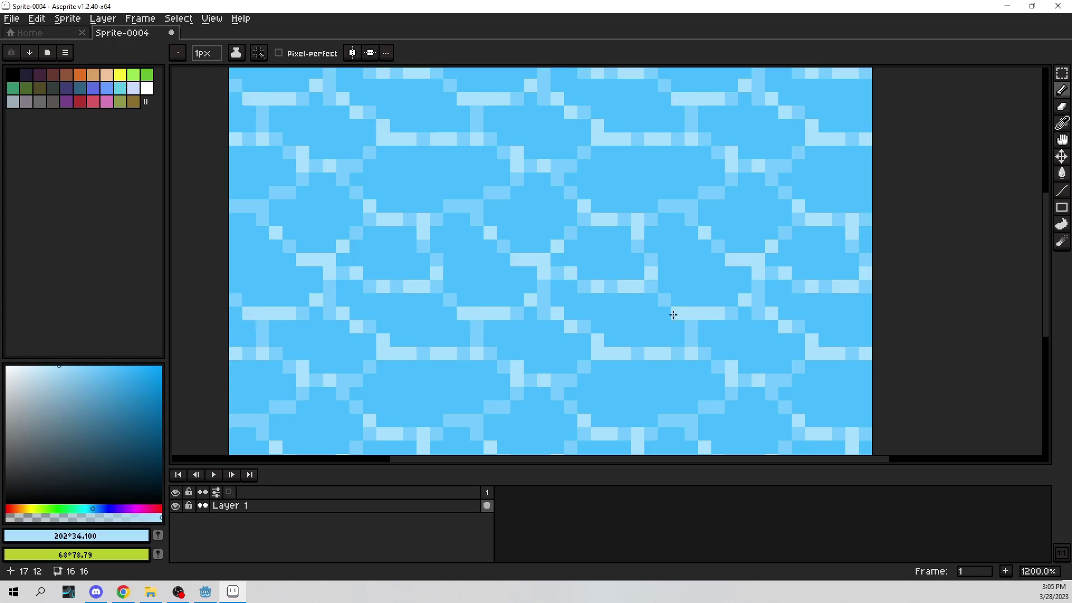
{"action": "left_click_drag", "start_coordinate": [673, 315], "coordinate": [692, 332]}
{"action": "left_click", "coordinate": [736, 304], "text": "alt"}
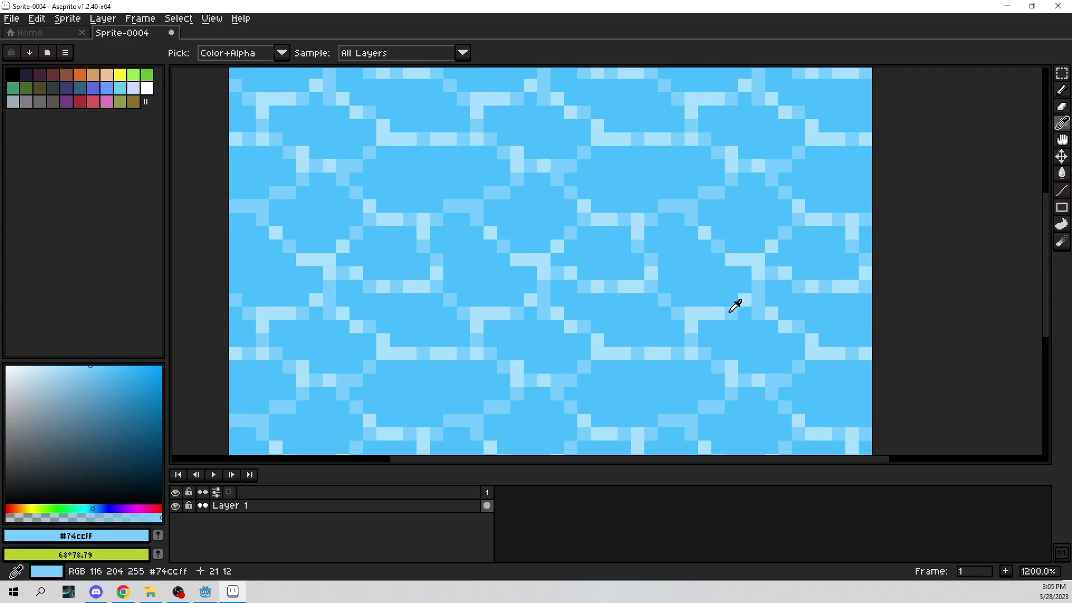
{"action": "left_click", "coordinate": [695, 316]}
{"action": "left_click", "coordinate": [718, 297]}
{"action": "left_click", "coordinate": [747, 261]}
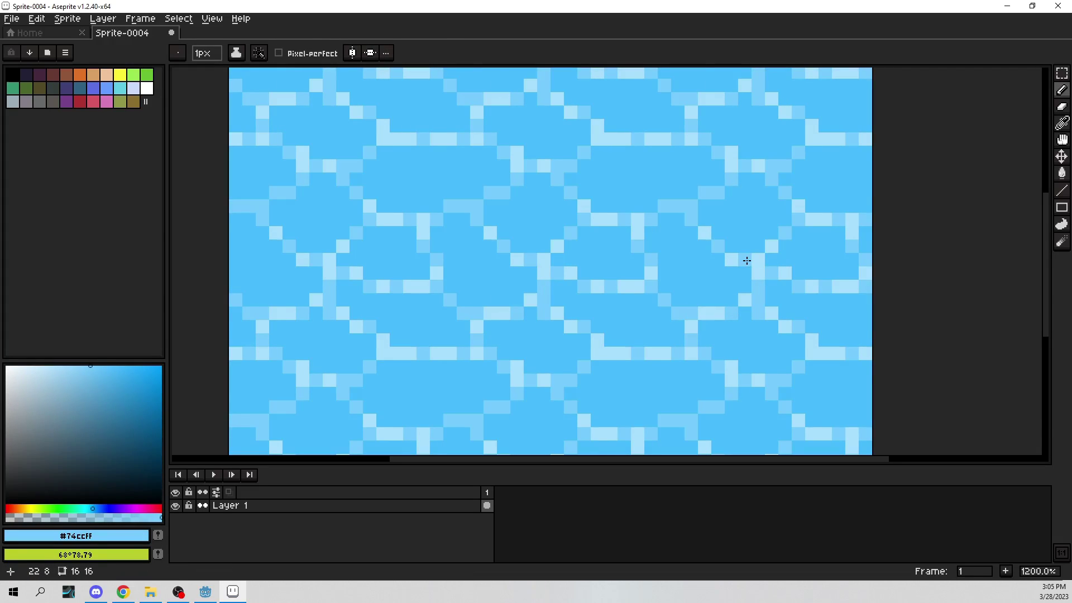
{"action": "scroll", "coordinate": [766, 239], "scroll_direction": "down", "scroll_amount": 4}
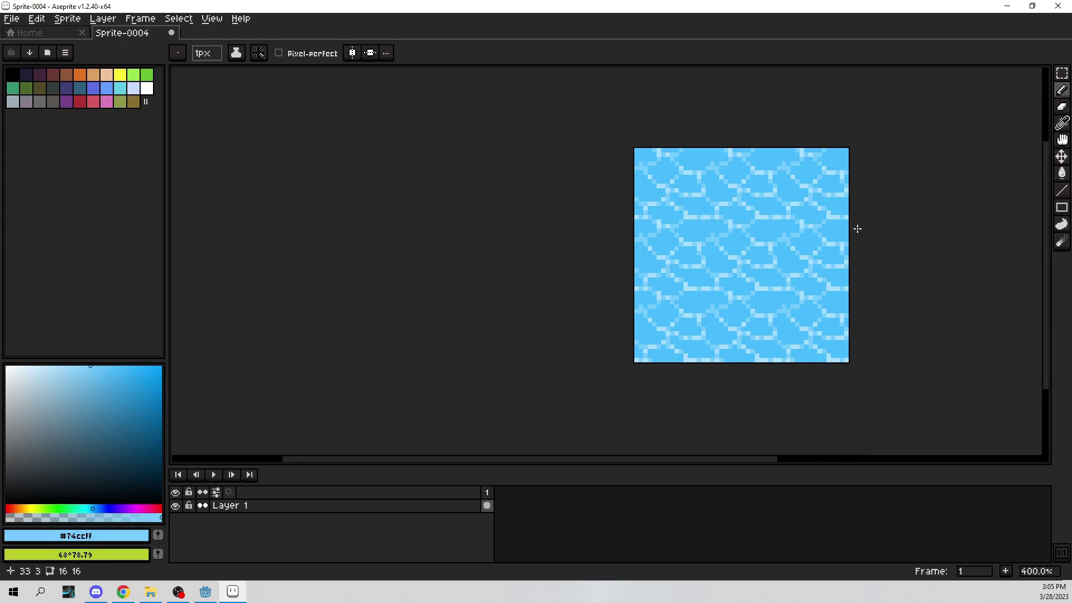
{"action": "left_click_drag", "start_coordinate": [855, 227], "coordinate": [786, 140]}
{"action": "left_click_drag", "start_coordinate": [844, 241], "coordinate": [833, 209]}
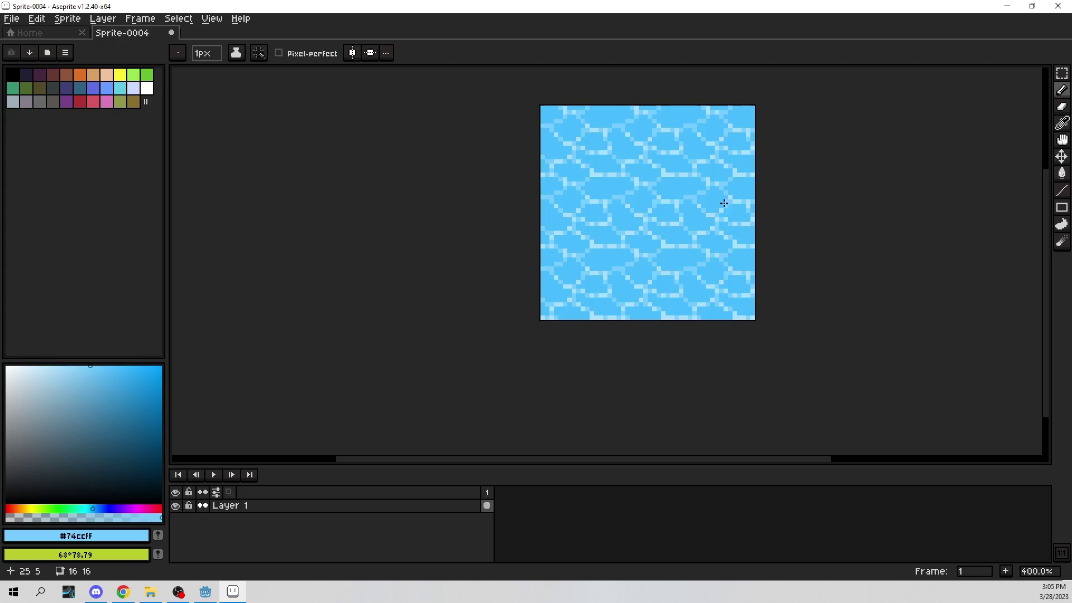
{"action": "scroll", "coordinate": [761, 216], "scroll_direction": "up", "scroll_amount": 1}
{"action": "left_click_drag", "start_coordinate": [792, 203], "coordinate": [736, 266]}
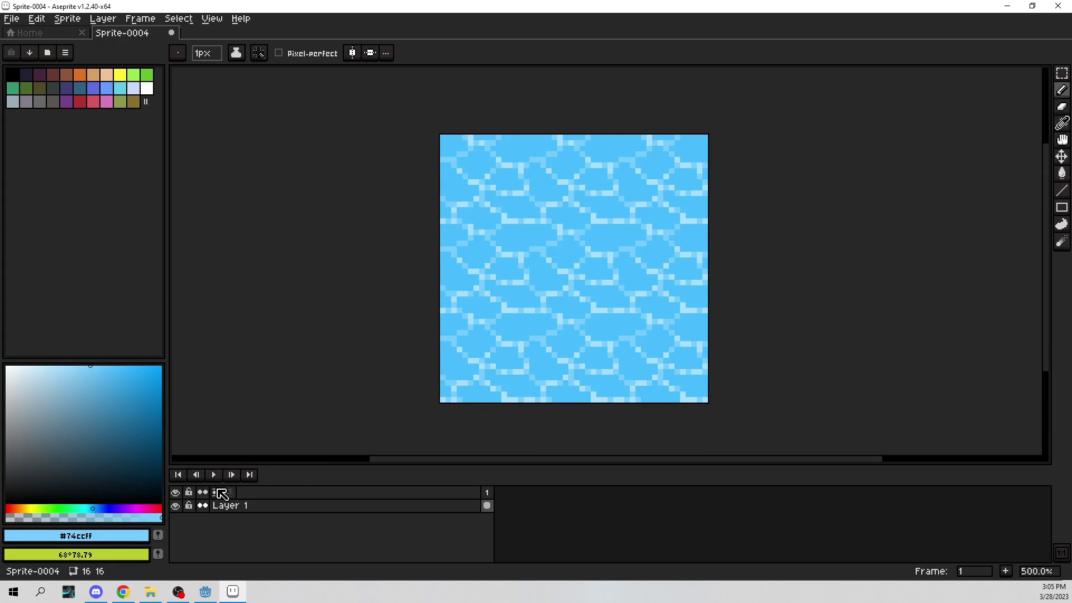
{"action": "left_click", "coordinate": [175, 506]}
{"action": "left_click", "coordinate": [176, 505]}
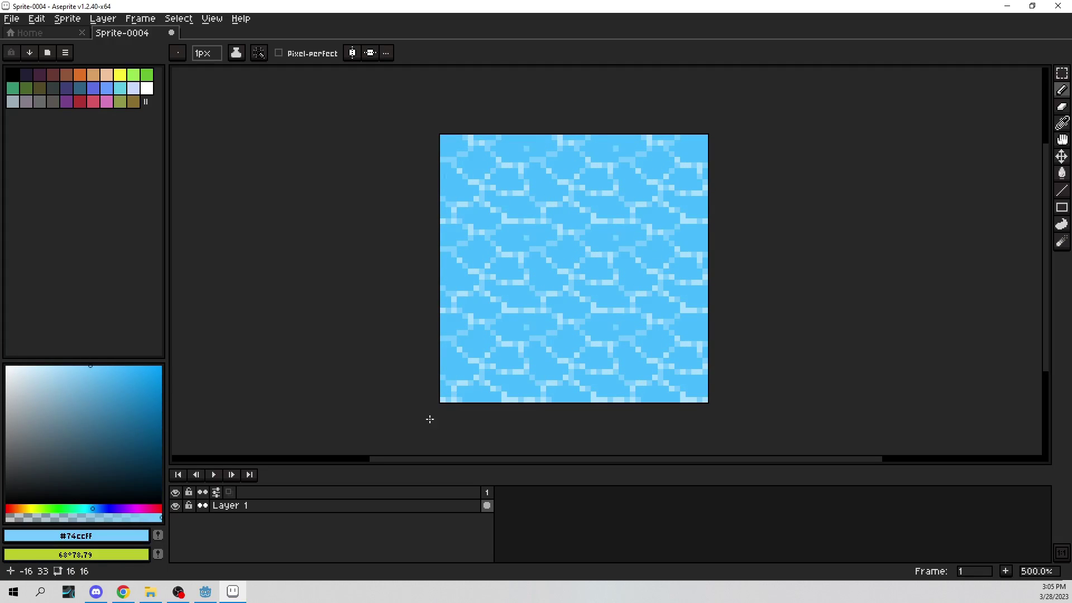
Duplicate Layer 1, hide the copy, and make the original Layer 1 active
{"action": "right_click", "coordinate": [258, 506]}
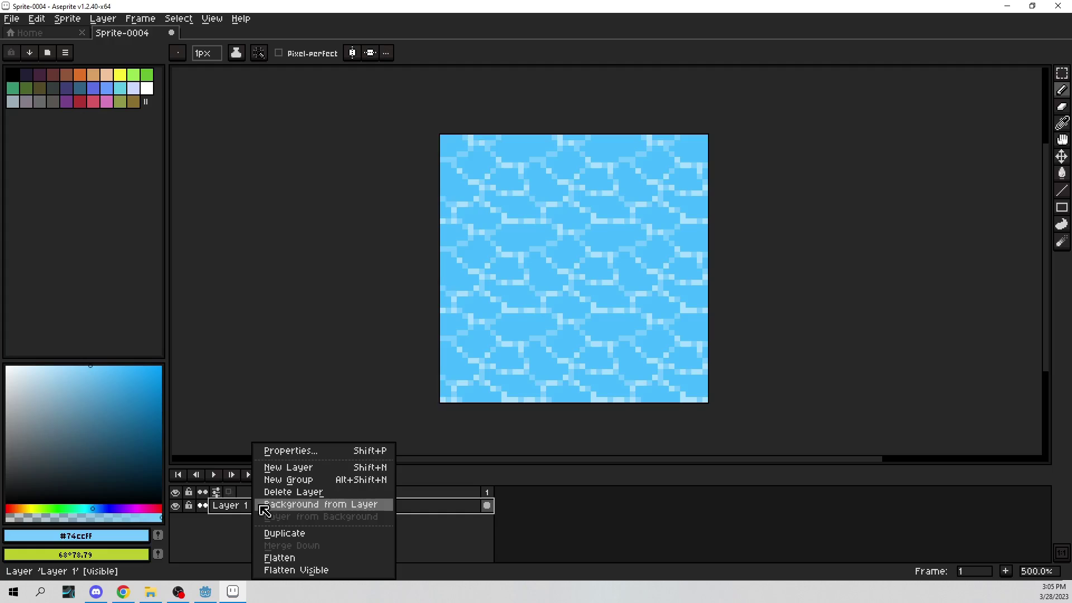
{"action": "left_click", "coordinate": [335, 534]}
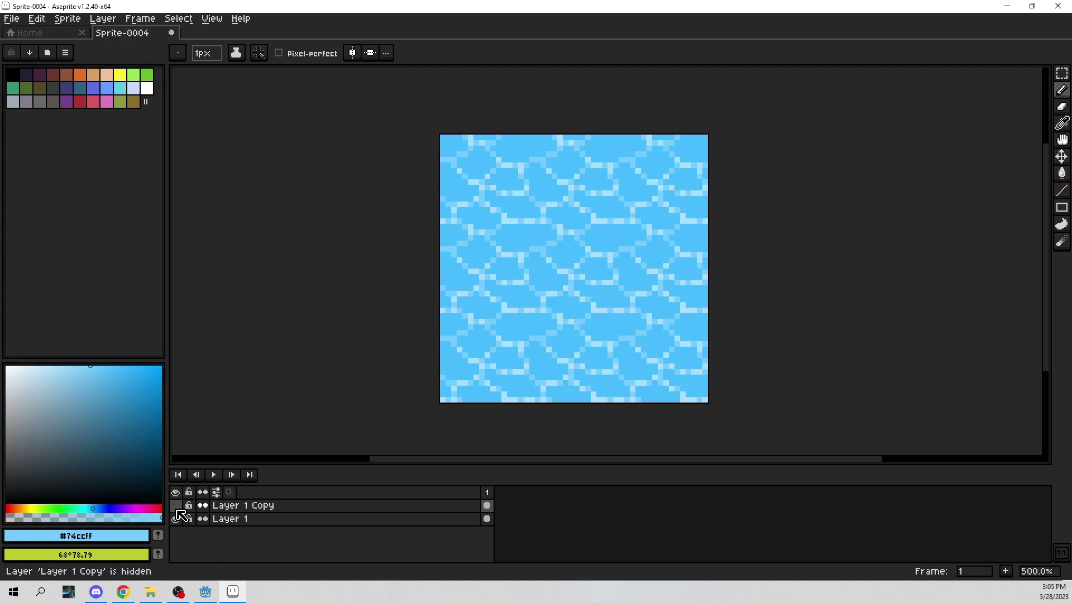
{"action": "left_click", "coordinate": [224, 523]}
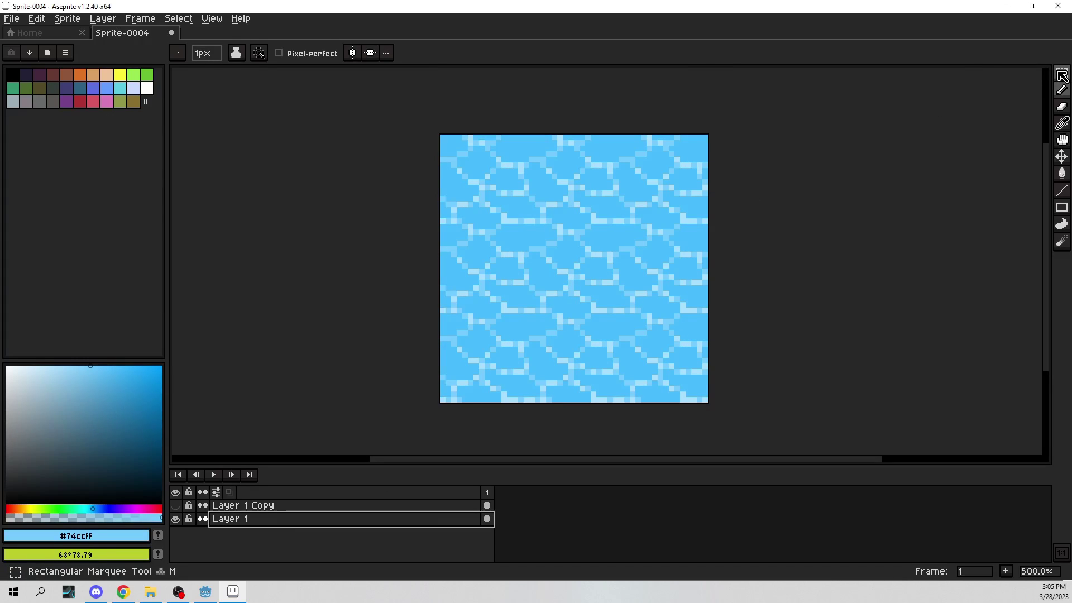
Select the medium-blue fill of every cell in the centre tile on Layer 1 with the Magic Wand
{"action": "left_click", "coordinate": [1062, 73]}
{"action": "left_click", "coordinate": [1045, 73]}
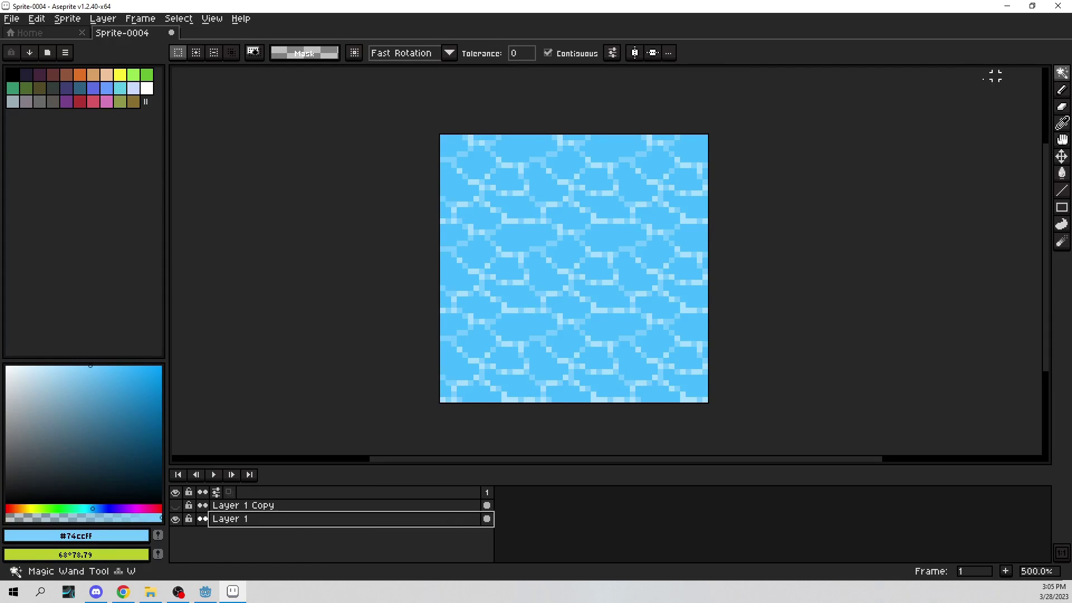
{"action": "left_click", "coordinate": [615, 238]}
{"action": "key", "text": "shift"}
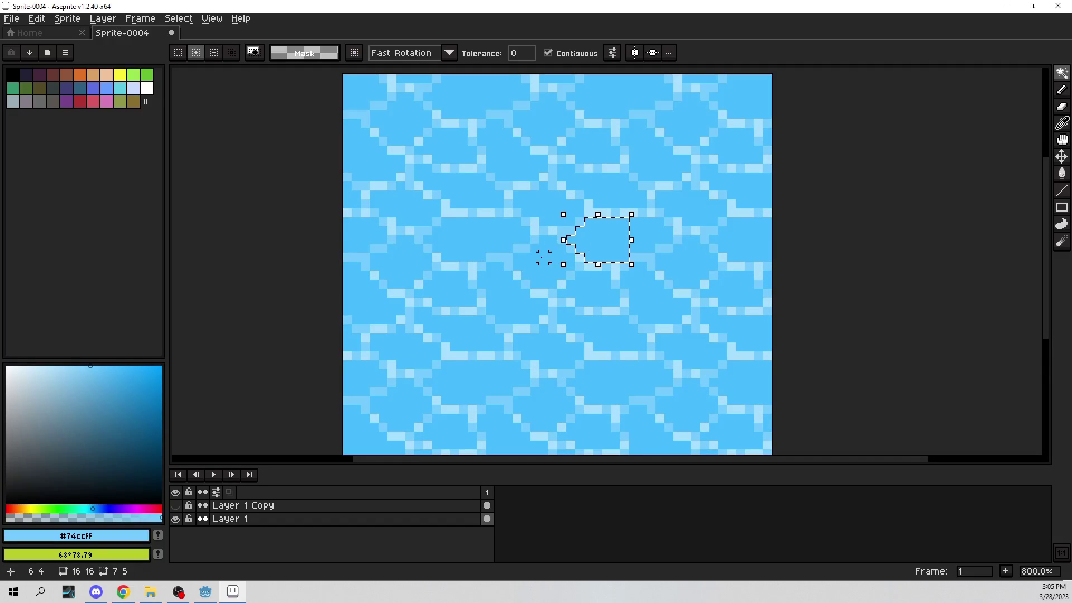
{"action": "left_click", "coordinate": [544, 339], "text": "shift"}
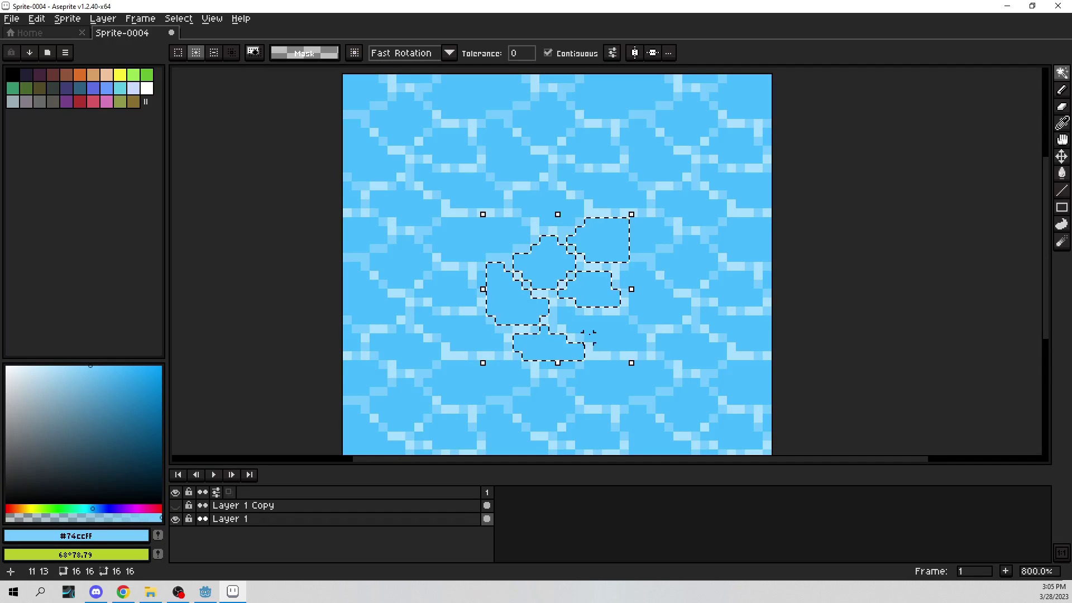
{"action": "left_click", "coordinate": [498, 230], "text": "shift"}
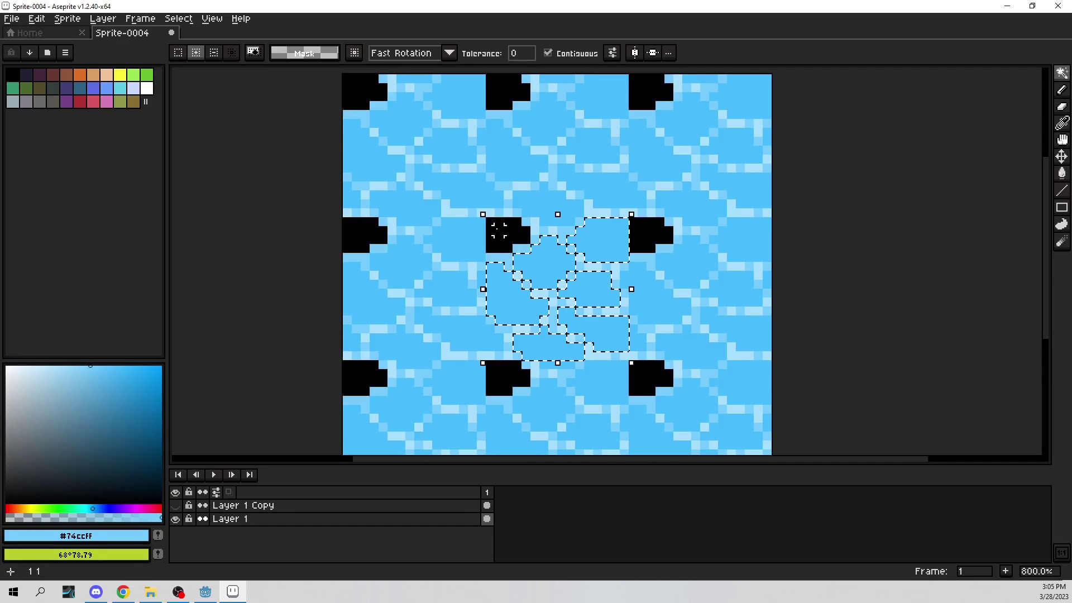
{"action": "left_click", "coordinate": [495, 342], "text": "shift"}
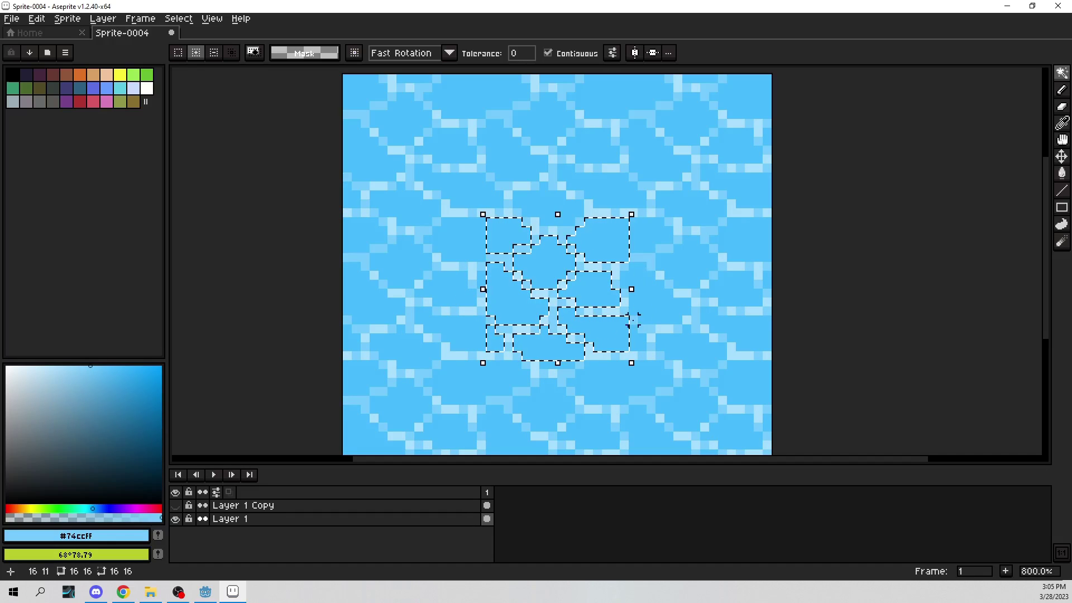
{"action": "left_click", "coordinate": [561, 220], "text": "shift"}
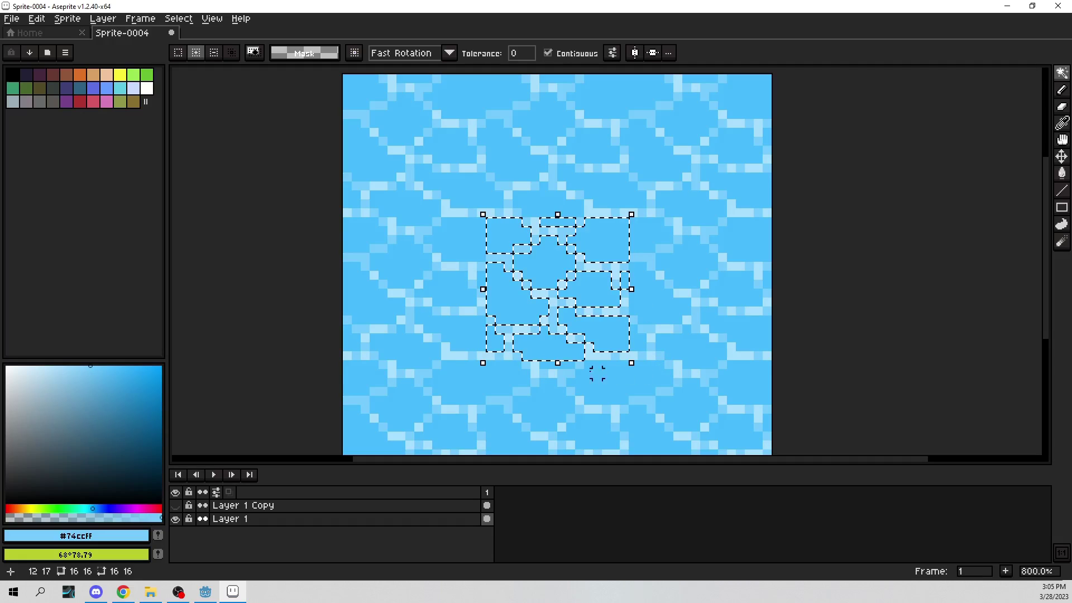
Try to delete all the selected cell fills at once, then undo the deletion and clear the selection
{"action": "scroll", "coordinate": [589, 279], "scroll_direction": "up", "scroll_amount": 2}
{"action": "key", "text": "Delete"}
{"action": "scroll", "coordinate": [595, 247], "scroll_direction": "down", "scroll_amount": 3}
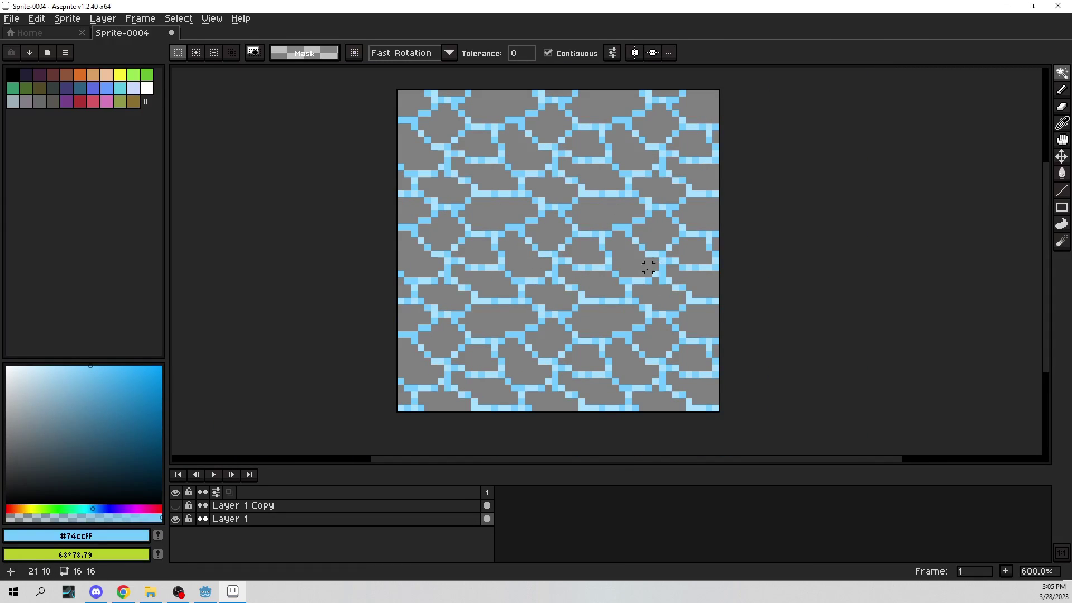
{"action": "key", "text": "ctrl+z"}
{"action": "left_click", "coordinate": [588, 258]}
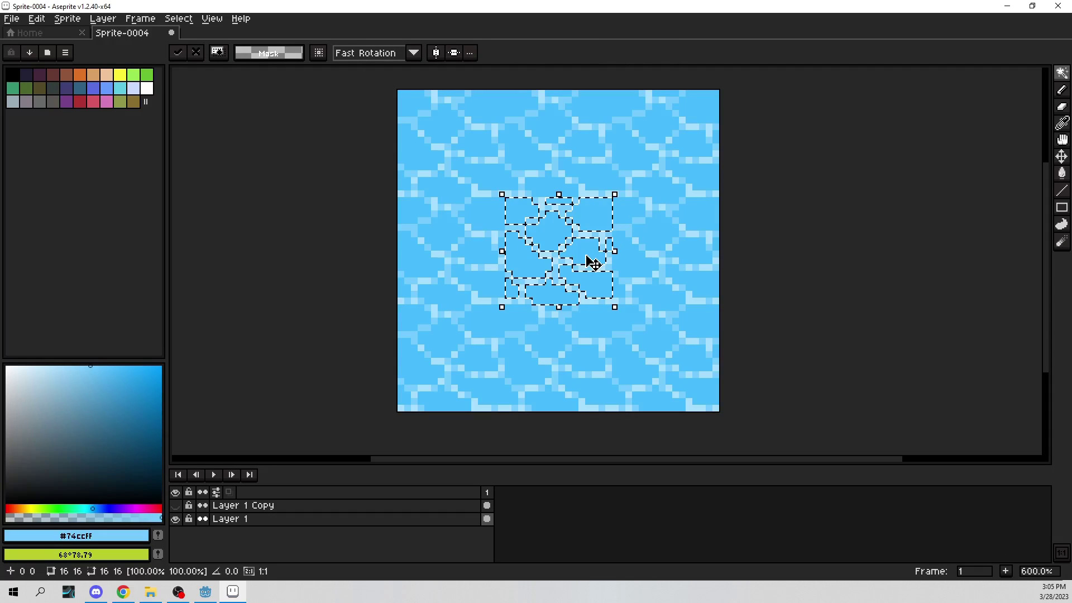
{"action": "left_click", "coordinate": [669, 214]}
Delete the blue fill of the upper-right cell, diamond, small cell beside it, cell below that and thin top strip on Layer 1
{"action": "left_click", "coordinate": [594, 220]}
{"action": "key", "text": "Delete"}
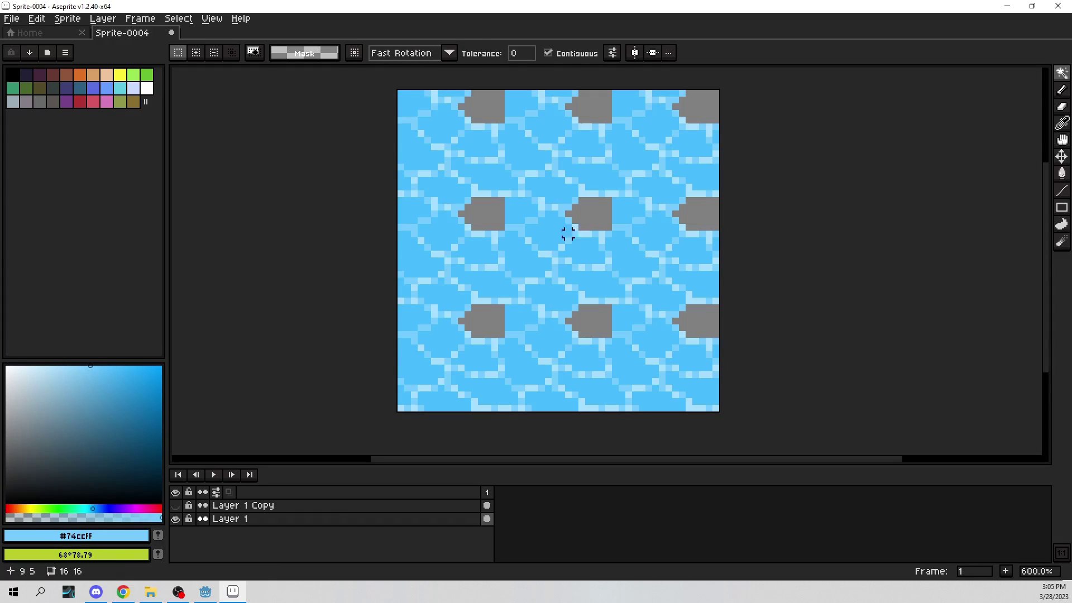
{"action": "left_click", "coordinate": [567, 232]}
{"action": "key", "text": "Delete"}
{"action": "left_click", "coordinate": [585, 256]}
{"action": "key", "text": "Delete"}
{"action": "left_click", "coordinate": [586, 282]}
{"action": "key", "text": "Delete"}
{"action": "left_click", "coordinate": [560, 308]}
{"action": "key", "text": "Delete"}
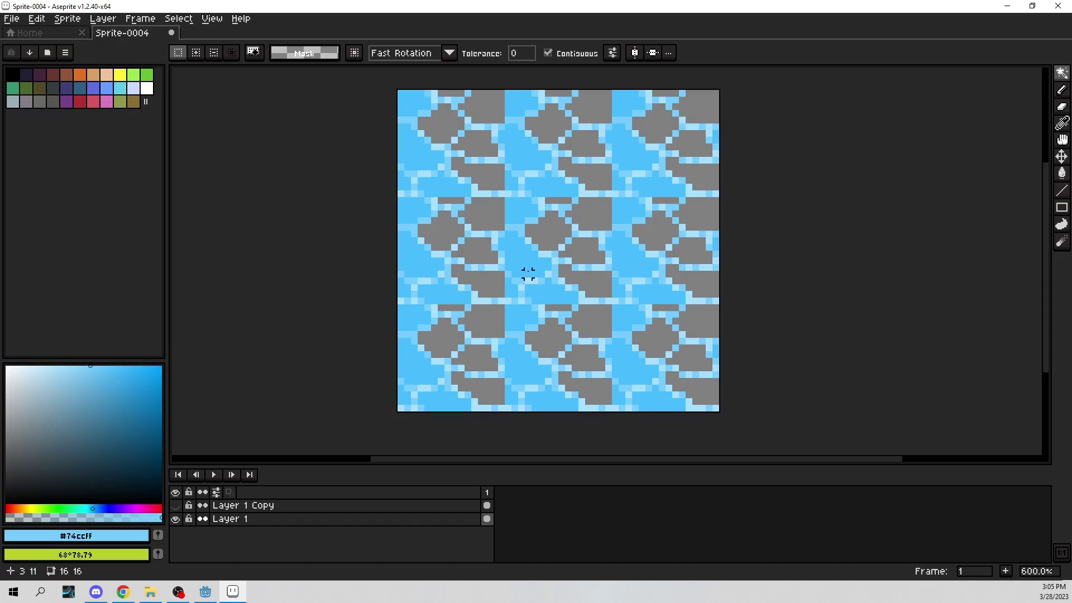
Delete the remaining blue fills in the left, bottom-middle, lower-left corner and upper-left cells of the centre tile
{"action": "left_click", "coordinate": [529, 273]}
{"action": "key", "text": "Delete"}
{"action": "left_click", "coordinate": [548, 294]}
{"action": "key", "text": "Delete"}
{"action": "left_click", "coordinate": [515, 294]}
{"action": "key", "text": "Delete"}
{"action": "left_click", "coordinate": [519, 215]}
{"action": "key", "text": "Delete"}
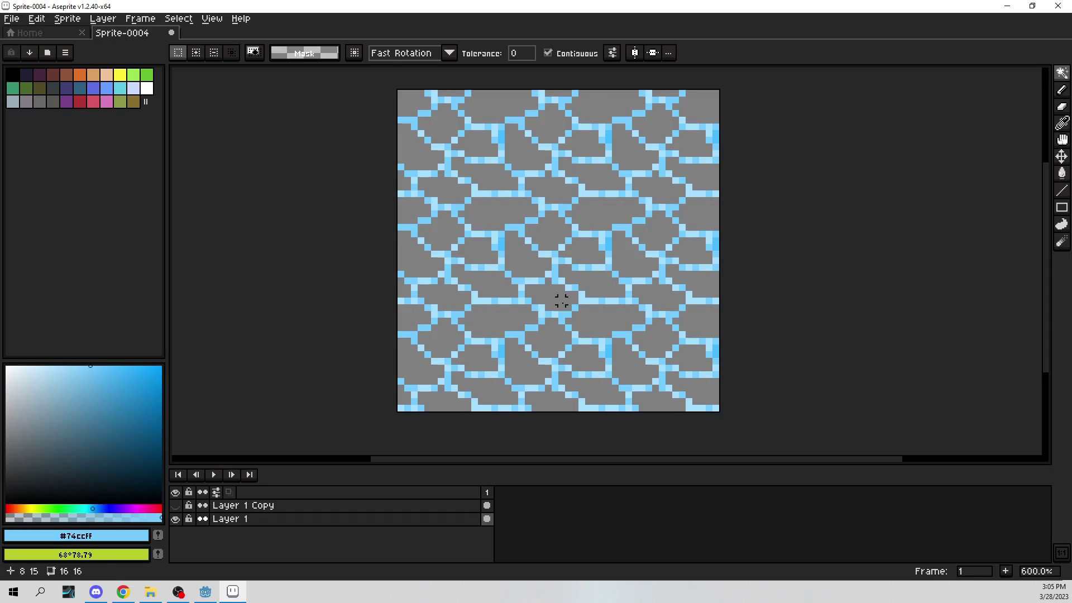
{"action": "scroll", "coordinate": [598, 247], "scroll_direction": "down", "scroll_amount": 1}
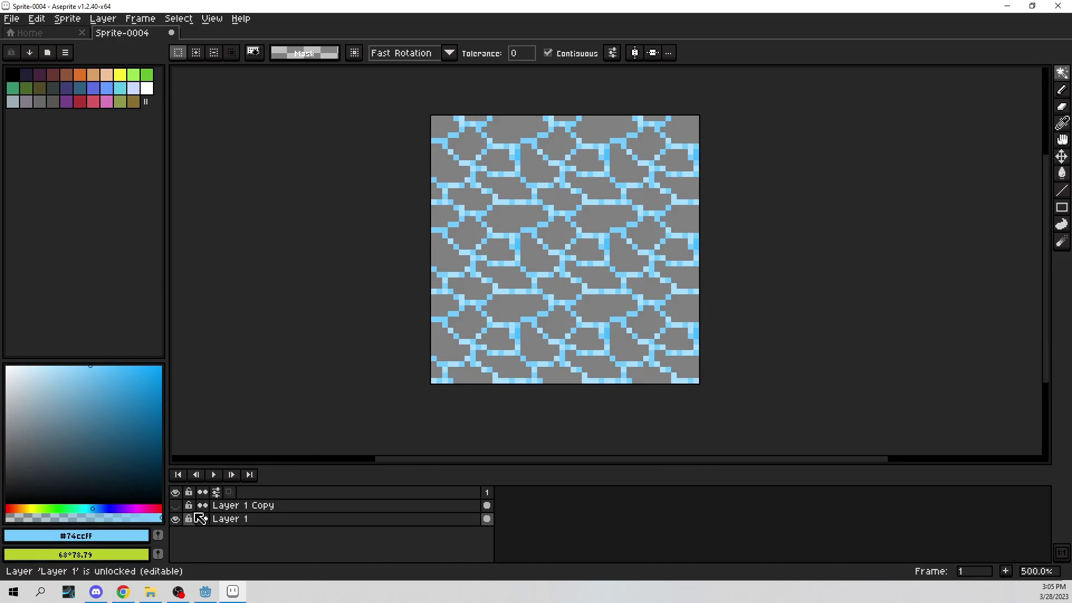
{"action": "left_click", "coordinate": [252, 507]}
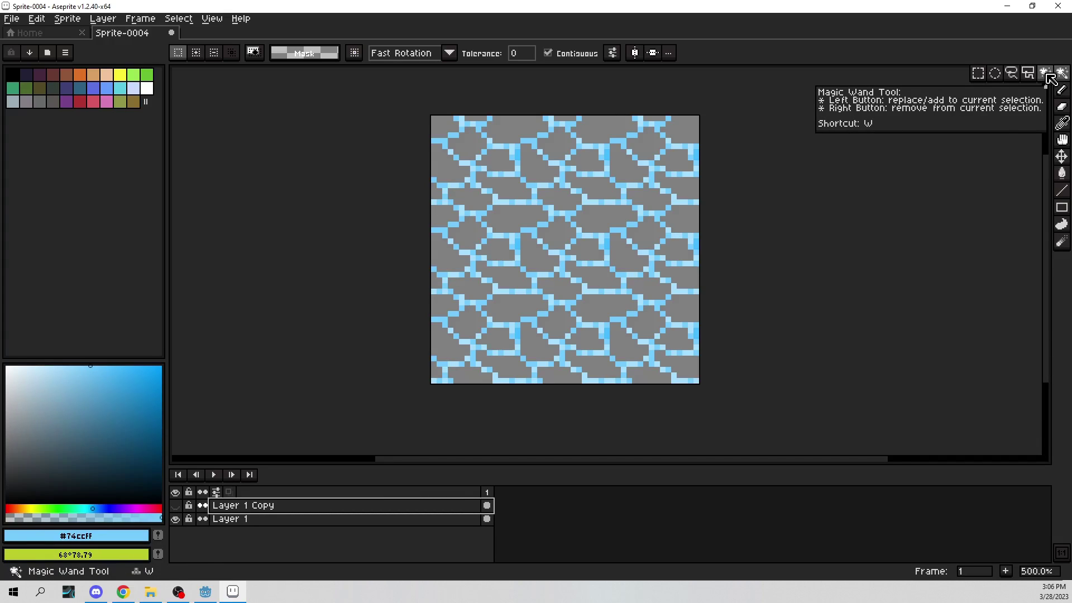
{"action": "left_click", "coordinate": [601, 146]}
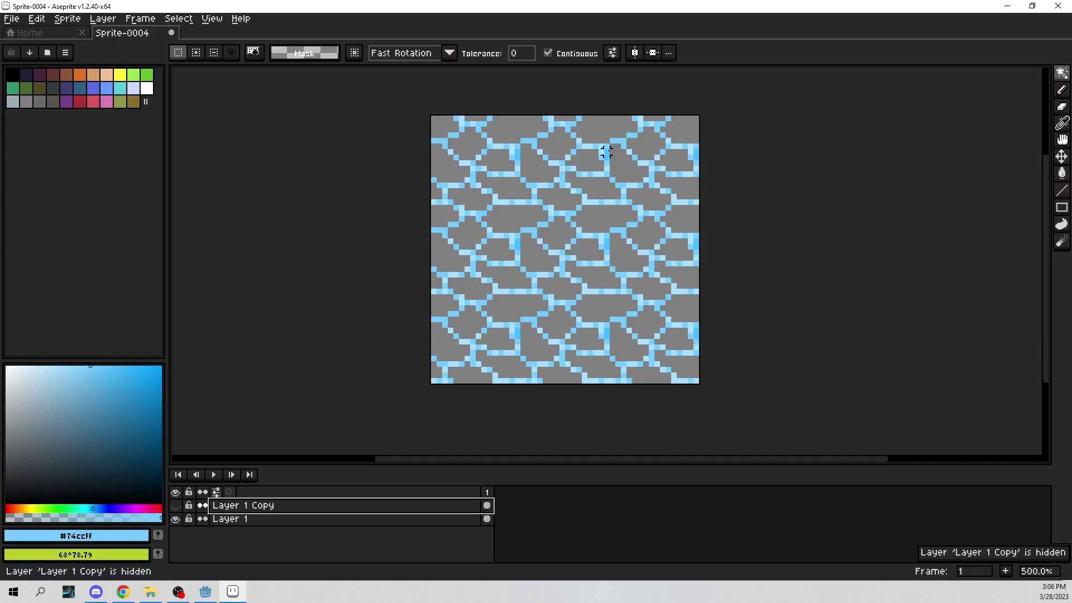
{"action": "left_click", "coordinate": [551, 213]}
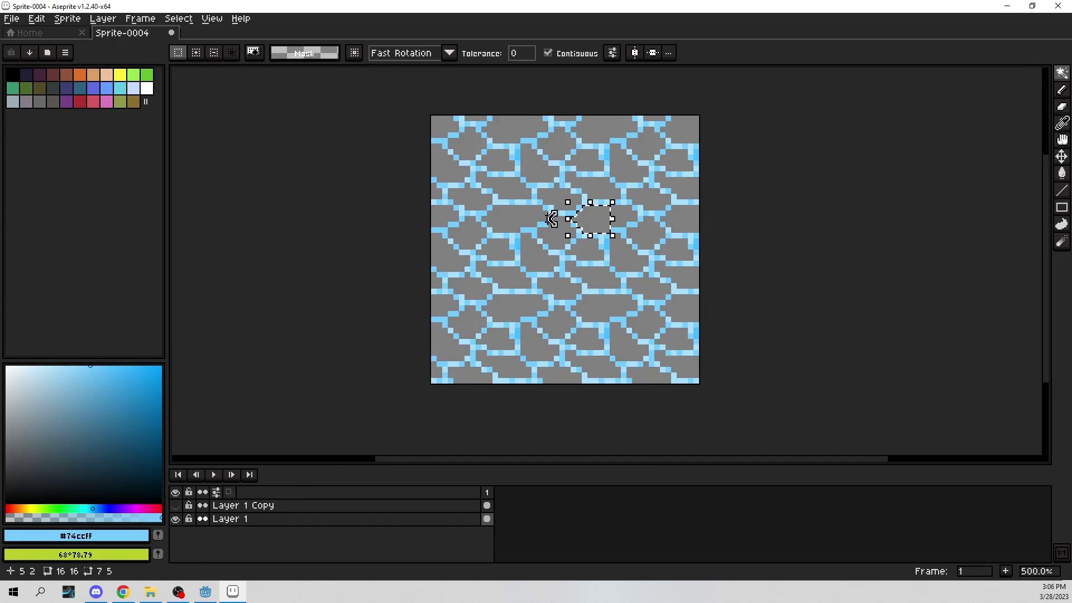
{"action": "left_click", "coordinate": [565, 216]}
{"action": "scroll", "coordinate": [587, 227], "scroll_direction": "up", "scroll_amount": 2}
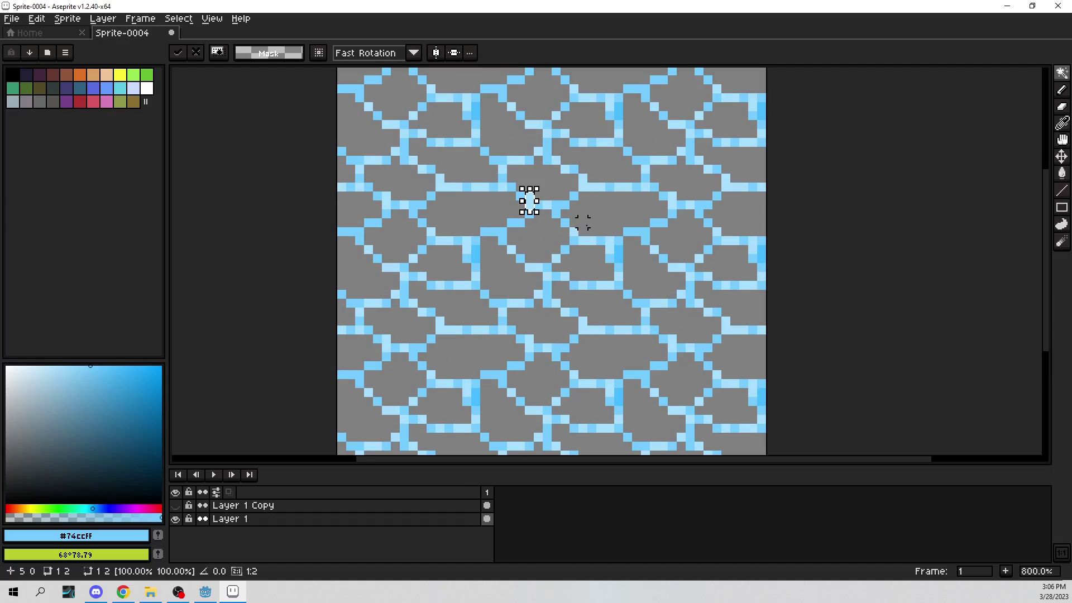
{"action": "left_click", "coordinate": [583, 223]}
Build up an additive Magic Wand selection of the outline pixels around the diamond and small neighbouring cell on Layer 1
{"action": "left_click", "coordinate": [583, 240]}
{"action": "left_click_drag", "start_coordinate": [634, 224], "coordinate": [605, 224]}
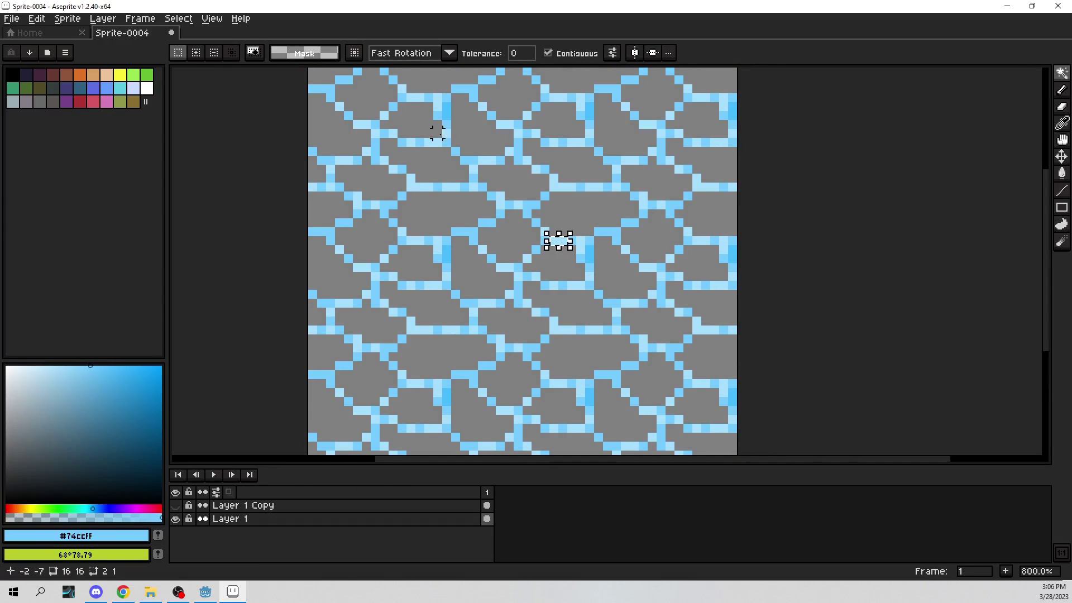
{"action": "left_click", "coordinate": [197, 54]}
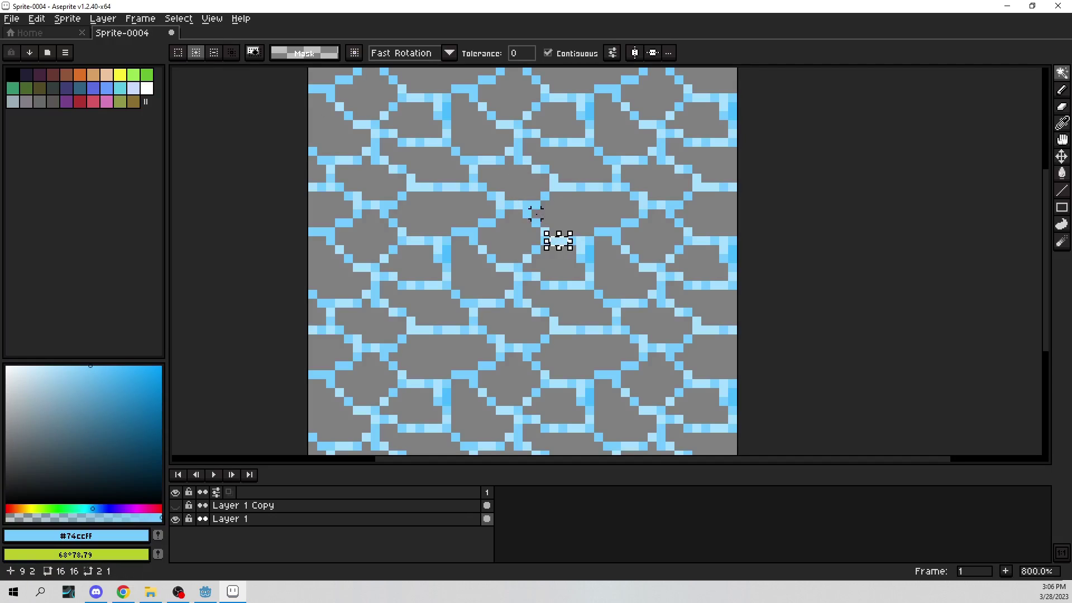
{"action": "left_click", "coordinate": [543, 234]}
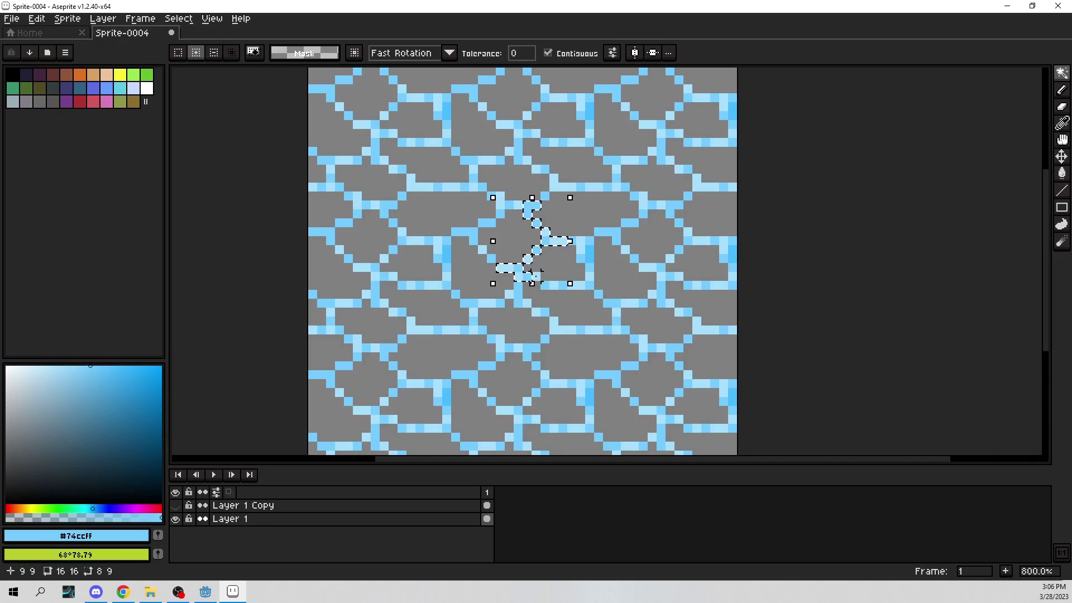
{"action": "left_click", "coordinate": [559, 285]}
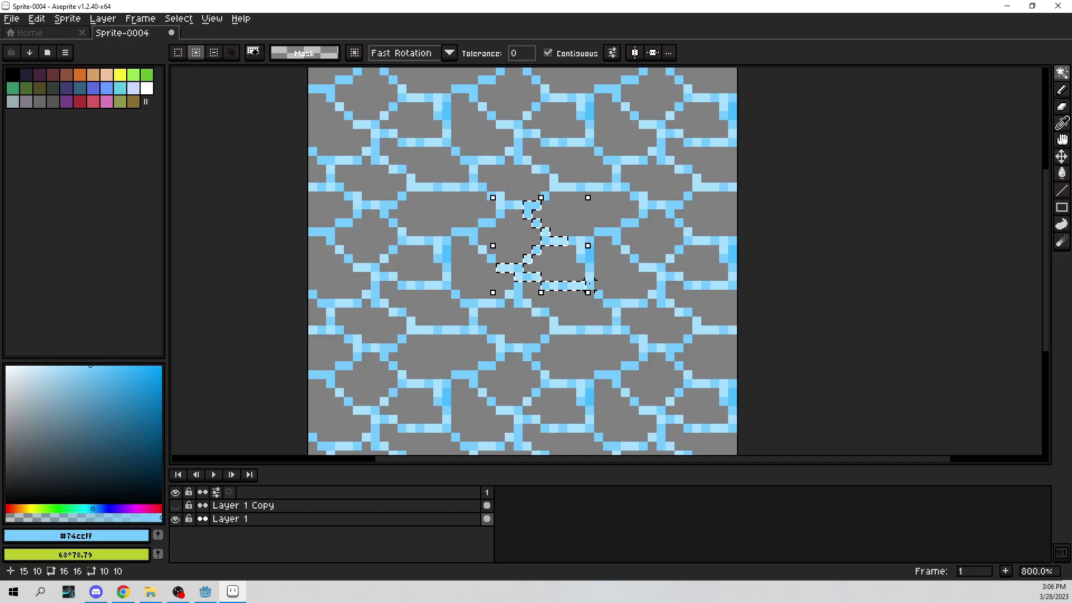
{"action": "left_click", "coordinate": [586, 257]}
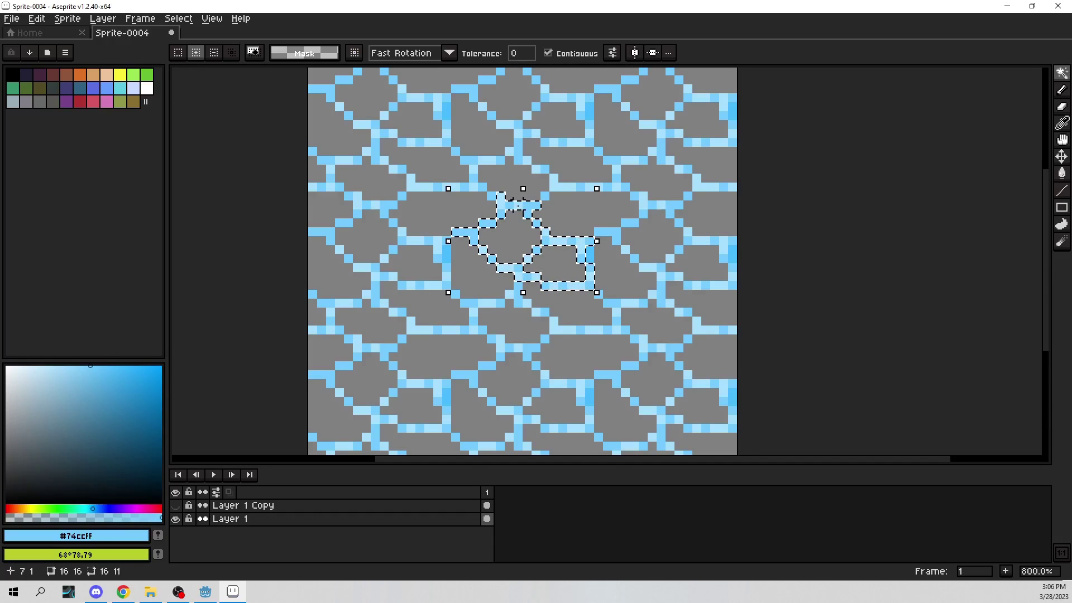
Add the outlines along the centre tile's upper junction, lower cells and bottom edge to the selection
{"action": "left_click", "coordinate": [470, 188]}
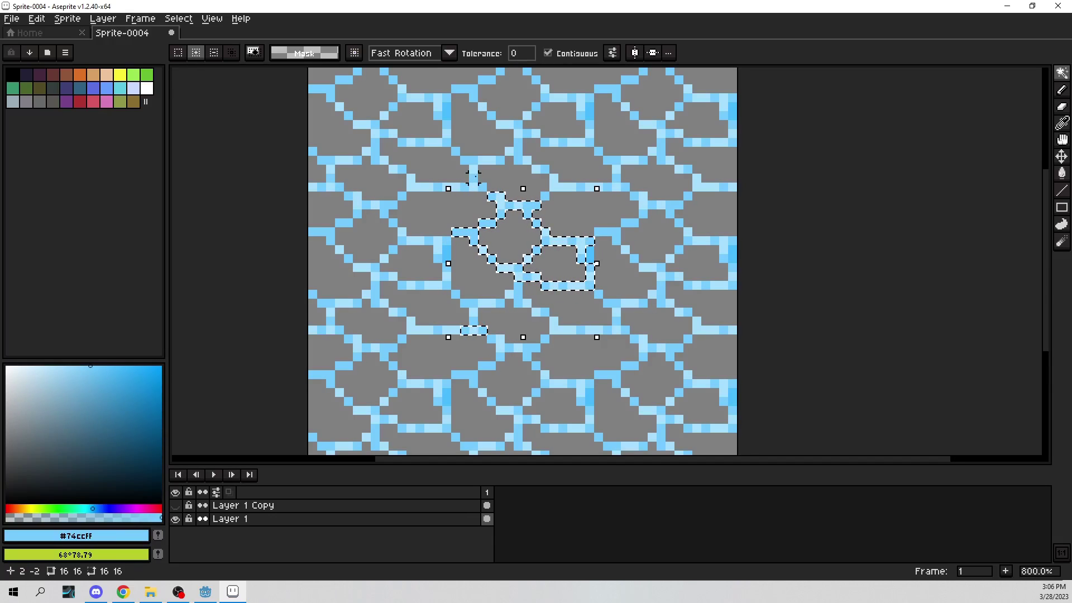
{"action": "left_click", "coordinate": [545, 197]}
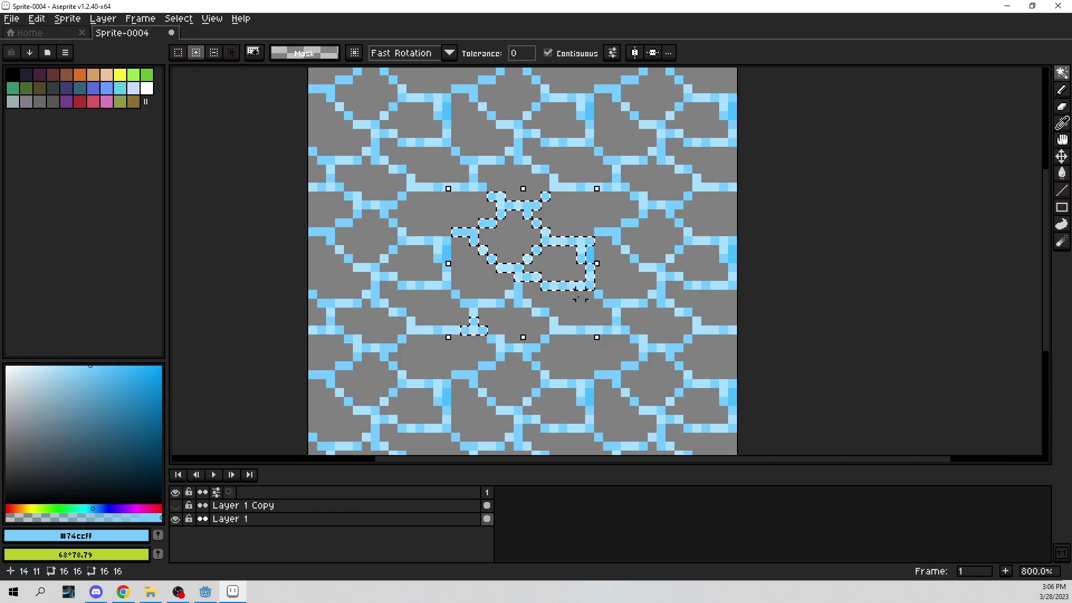
{"action": "left_click", "coordinate": [522, 306]}
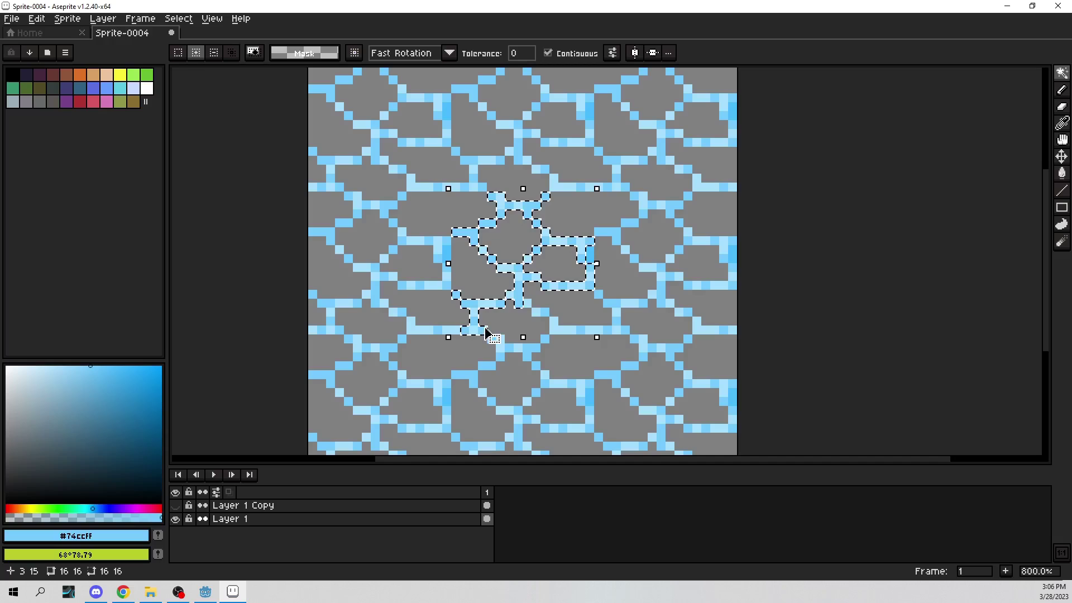
{"action": "left_click", "coordinate": [518, 339]}
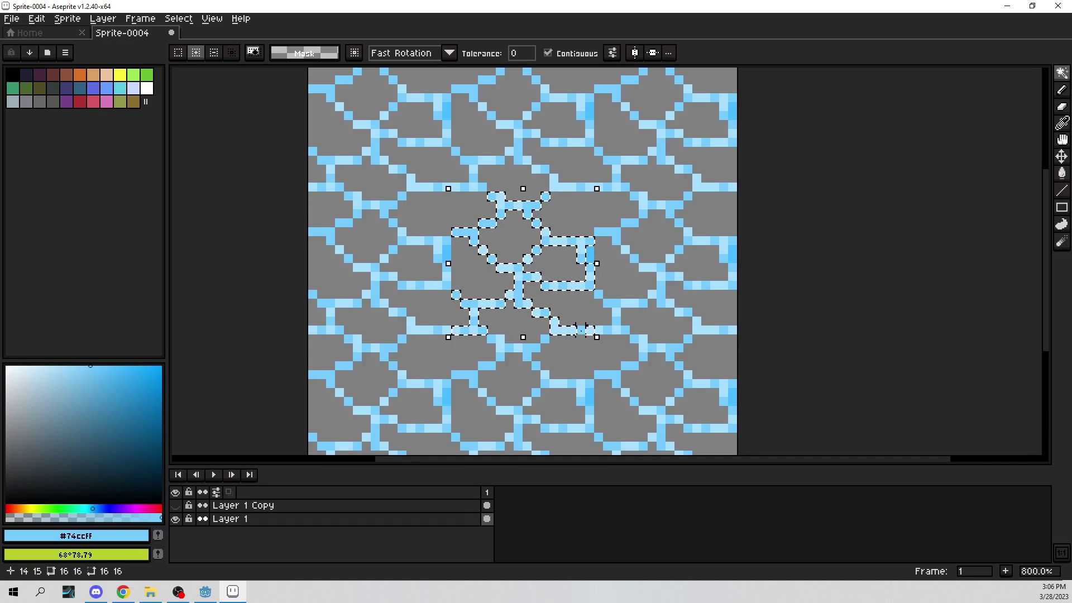
{"action": "left_click", "coordinate": [599, 303]}
{"action": "left_click", "coordinate": [612, 287]}
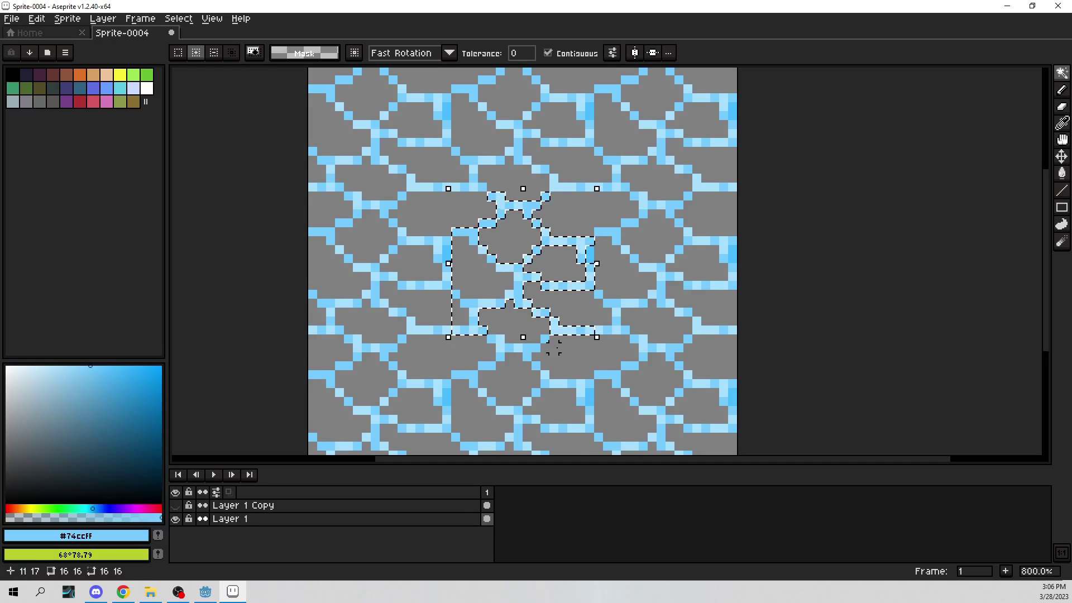
Hide Layer 1, show Layer 1 Copy, and delete the selected outline area from the copy
{"action": "left_click", "coordinate": [175, 519]}
{"action": "left_click", "coordinate": [175, 505]}
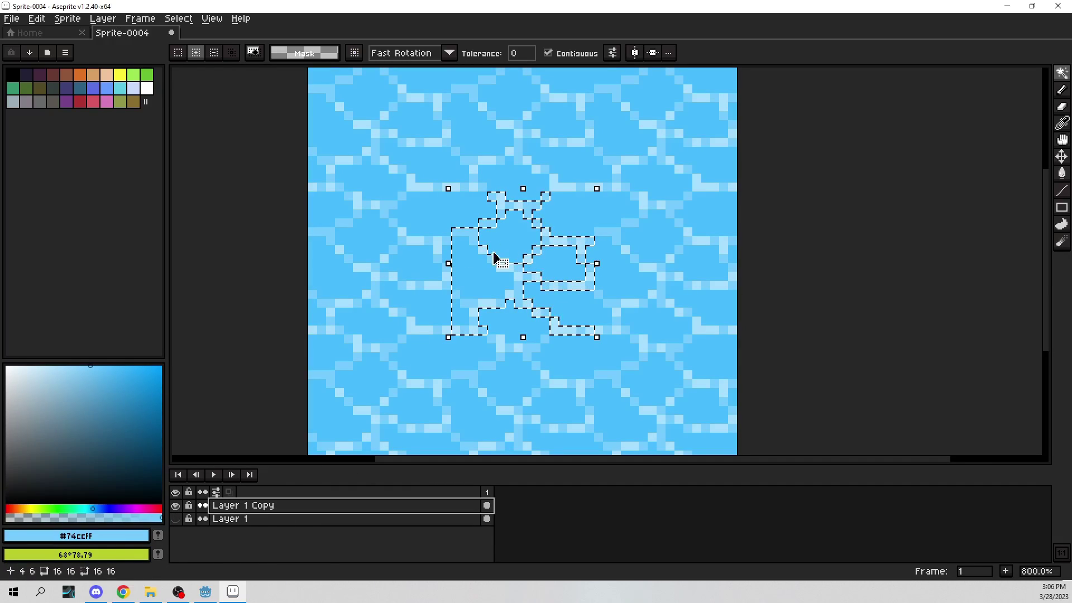
{"action": "key", "text": "Delete"}
{"action": "scroll", "coordinate": [592, 246], "scroll_direction": "down", "scroll_amount": 1}
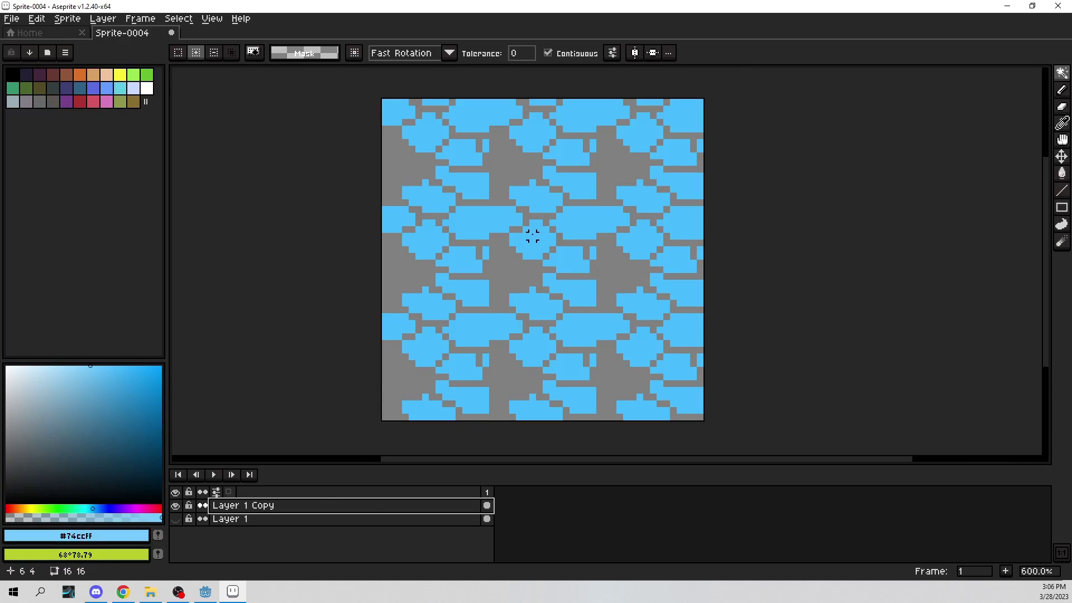
Toggle the visibility of Layer 1 and Layer 1 Copy to check the separated outlines and fill for gaps
{"action": "left_click", "coordinate": [175, 506]}
{"action": "left_click", "coordinate": [175, 505]}
{"action": "left_click", "coordinate": [175, 519]}
{"action": "left_click", "coordinate": [176, 518]}
{"action": "left_click", "coordinate": [177, 519]}
{"action": "scroll", "coordinate": [510, 251], "scroll_direction": "up", "scroll_amount": 2}
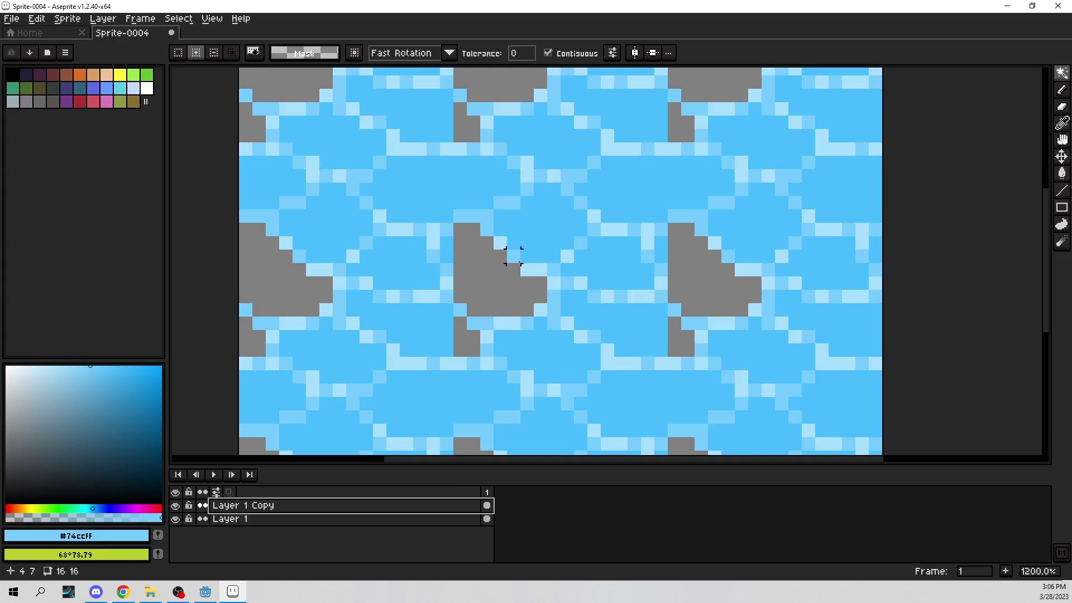
{"action": "left_click", "coordinate": [176, 506]}
{"action": "scroll", "coordinate": [486, 302], "scroll_direction": "down", "scroll_amount": 4}
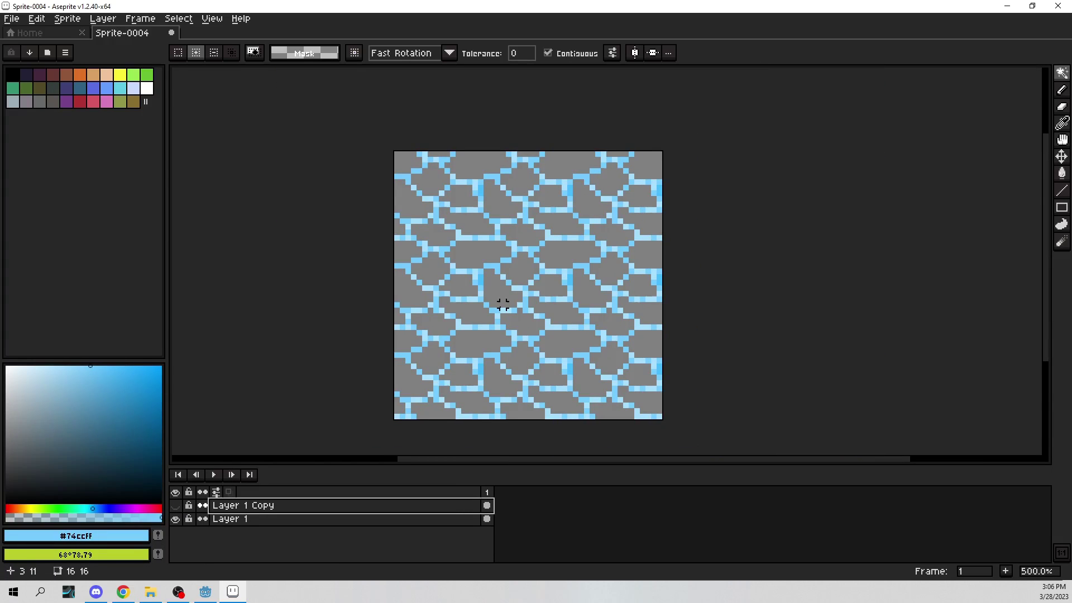
{"action": "left_click", "coordinate": [178, 519]}
{"action": "left_click", "coordinate": [175, 506]}
{"action": "scroll", "coordinate": [519, 313], "scroll_direction": "up", "scroll_amount": 4}
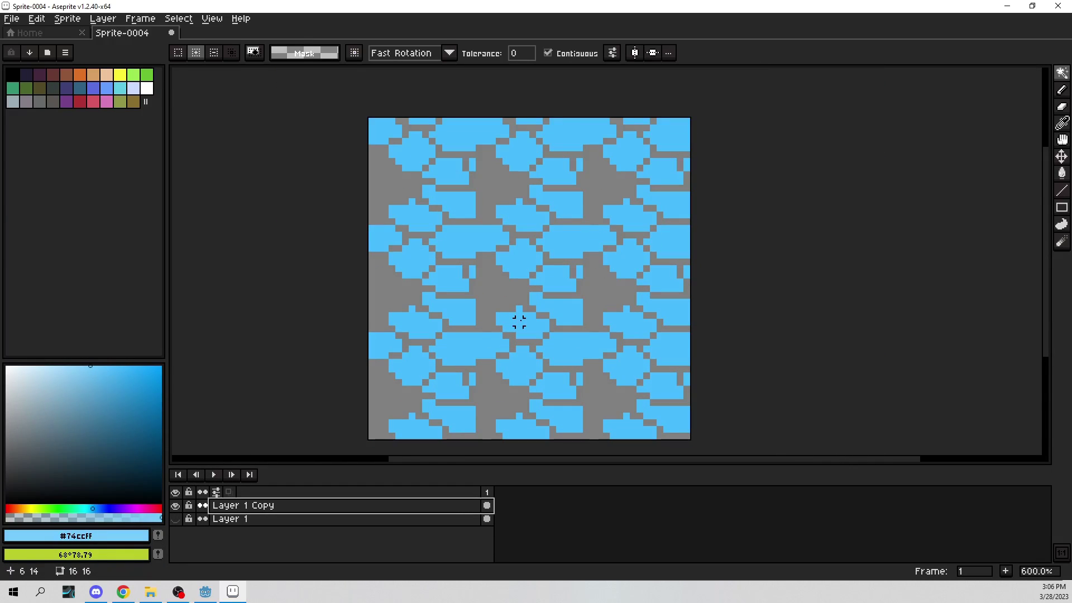
Sample #48bcff and pencil in the missing left cell and lower-left corner of the centre tile on Layer 1 Copy
{"action": "key", "text": "i"}
{"action": "left_click", "coordinate": [557, 274]}
{"action": "key", "text": "b"}
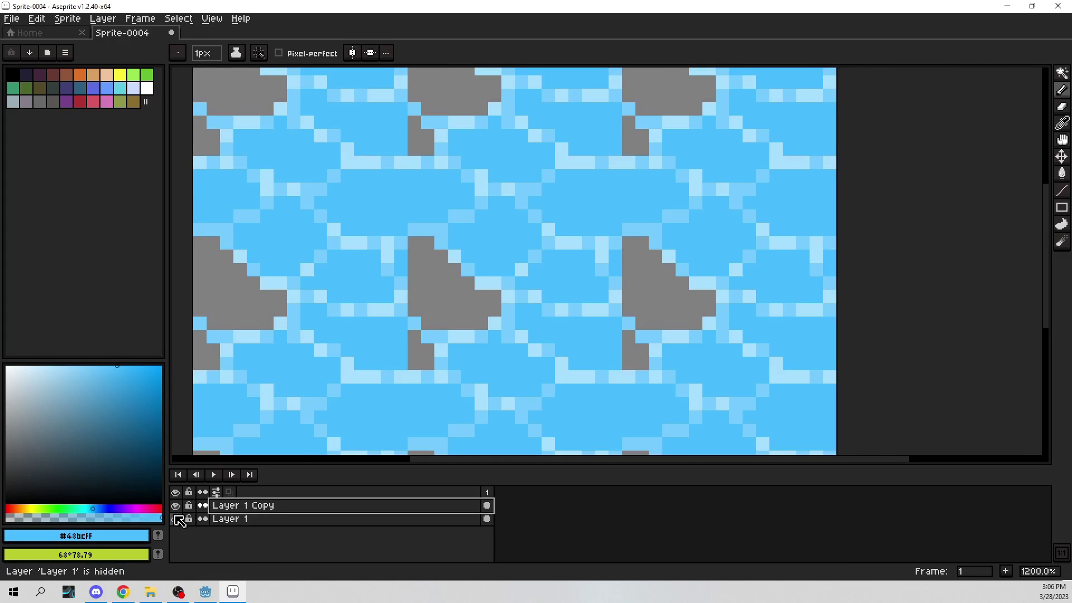
{"action": "left_click", "coordinate": [175, 518]}
{"action": "mouse_move", "coordinate": [421, 247]}
{"action": "left_mouse_down"}
{"action": "mouse_move", "coordinate": [441, 258]}
{"action": "mouse_move", "coordinate": [414, 286]}
{"action": "mouse_move", "coordinate": [431, 317]}
{"action": "mouse_move", "coordinate": [486, 313]}
{"action": "mouse_move", "coordinate": [457, 281]}
{"action": "mouse_move", "coordinate": [429, 293]}
{"action": "mouse_move", "coordinate": [412, 362]}
{"action": "mouse_move", "coordinate": [427, 361]}
{"action": "left_mouse_up"}
Show and hide each layer in turn to inspect the ripple outlines and the repaired water fill separately
{"action": "left_click", "coordinate": [176, 505]}
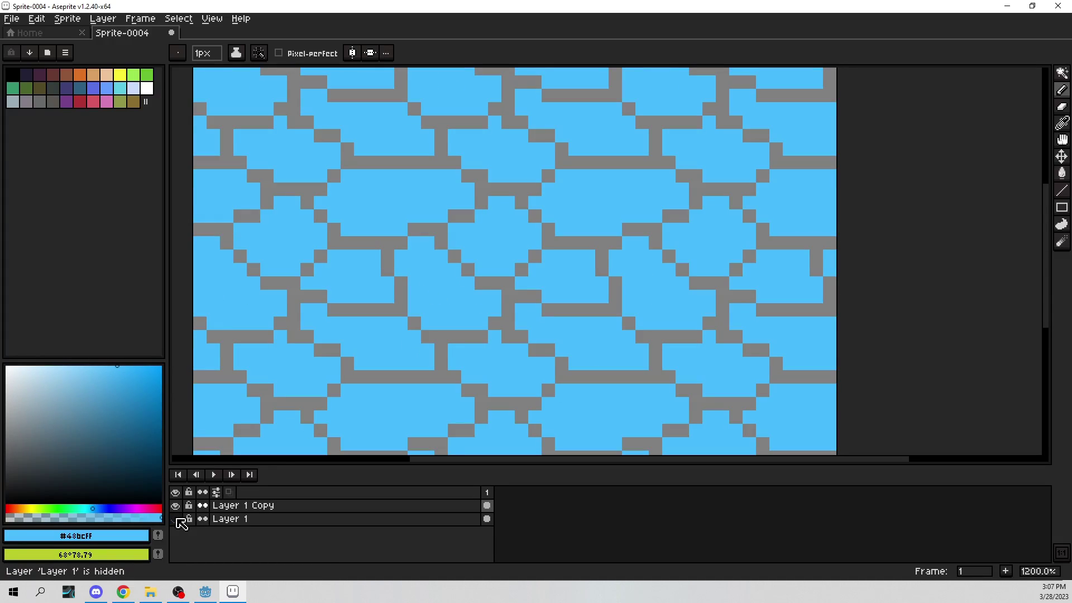
{"action": "left_click", "coordinate": [177, 506]}
{"action": "left_click", "coordinate": [177, 506]}
{"action": "scroll", "coordinate": [515, 311], "scroll_direction": "down", "scroll_amount": 4}
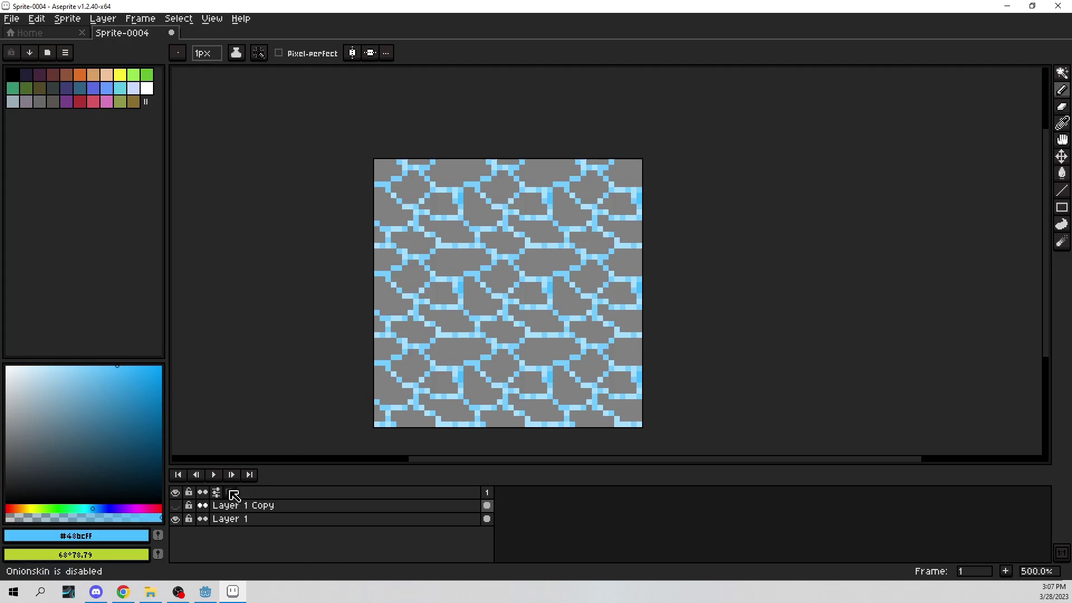
{"action": "left_click", "coordinate": [176, 519]}
{"action": "left_click", "coordinate": [175, 505]}
{"action": "left_click", "coordinate": [176, 505]}
{"action": "left_click", "coordinate": [176, 506]}
{"action": "left_click", "coordinate": [176, 505]}
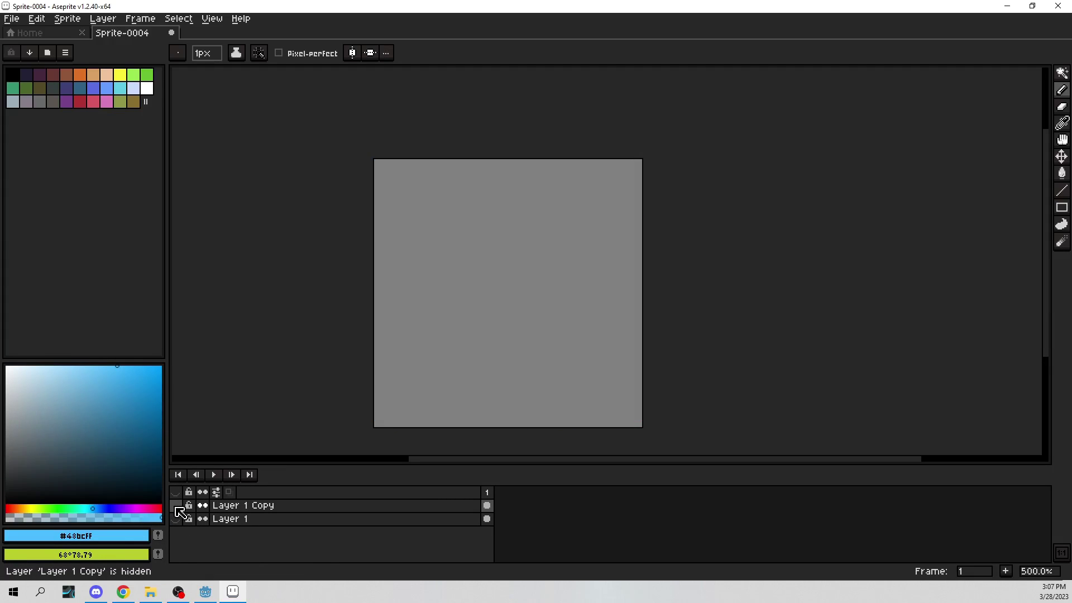
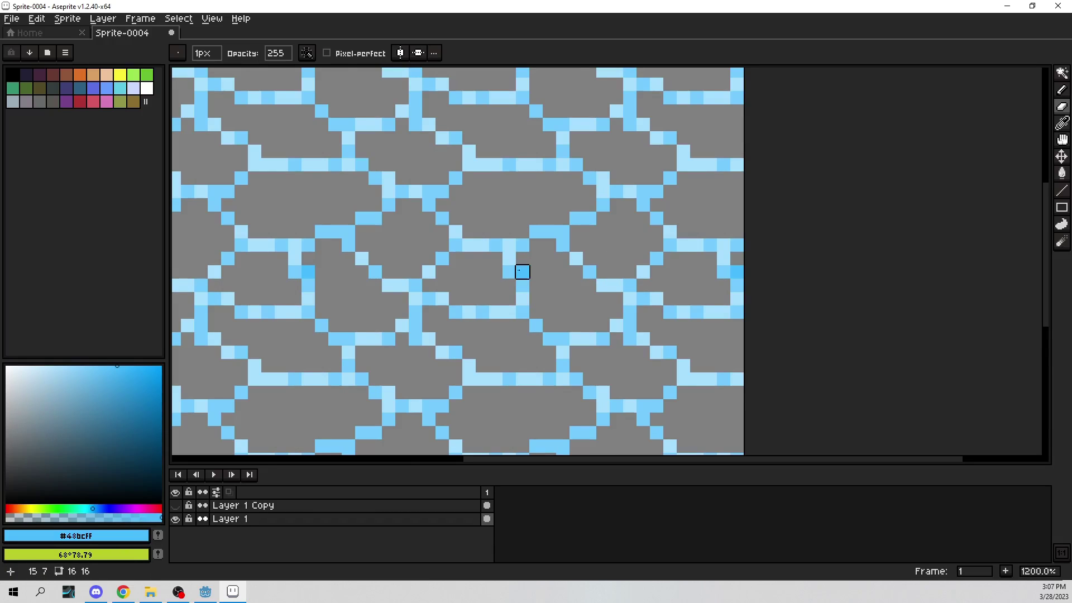
Show Layer 1 Copy and toggle Layer 1 repeatedly to compare the water with and without its ripple lines
{"action": "scroll", "coordinate": [523, 272], "scroll_direction": "down", "scroll_amount": 4}
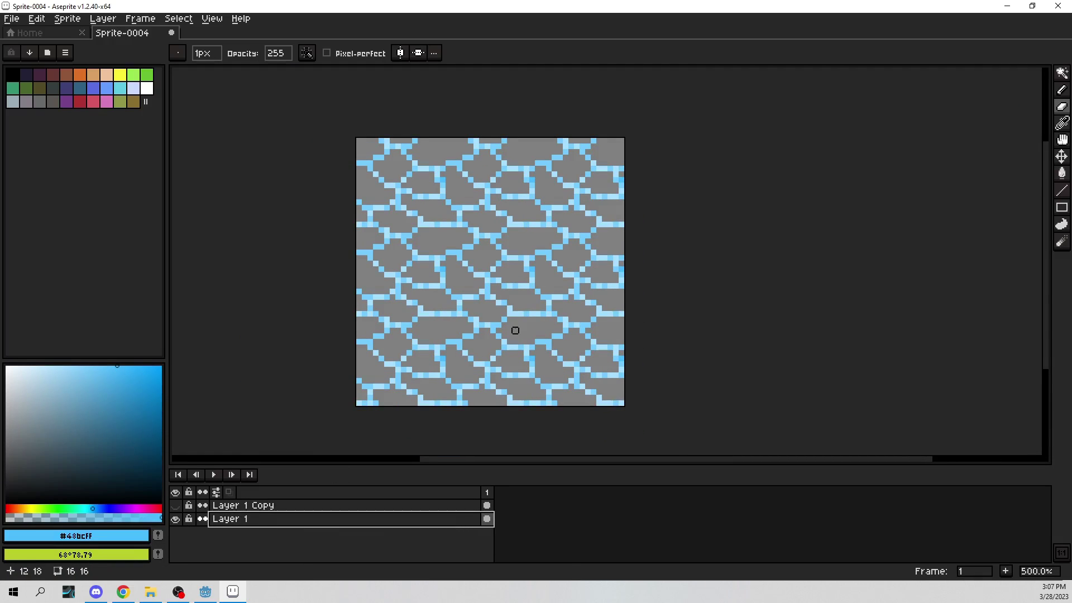
{"action": "scroll", "coordinate": [515, 330], "scroll_direction": "up", "scroll_amount": 4}
{"action": "scroll", "coordinate": [541, 278], "scroll_direction": "down", "scroll_amount": 4}
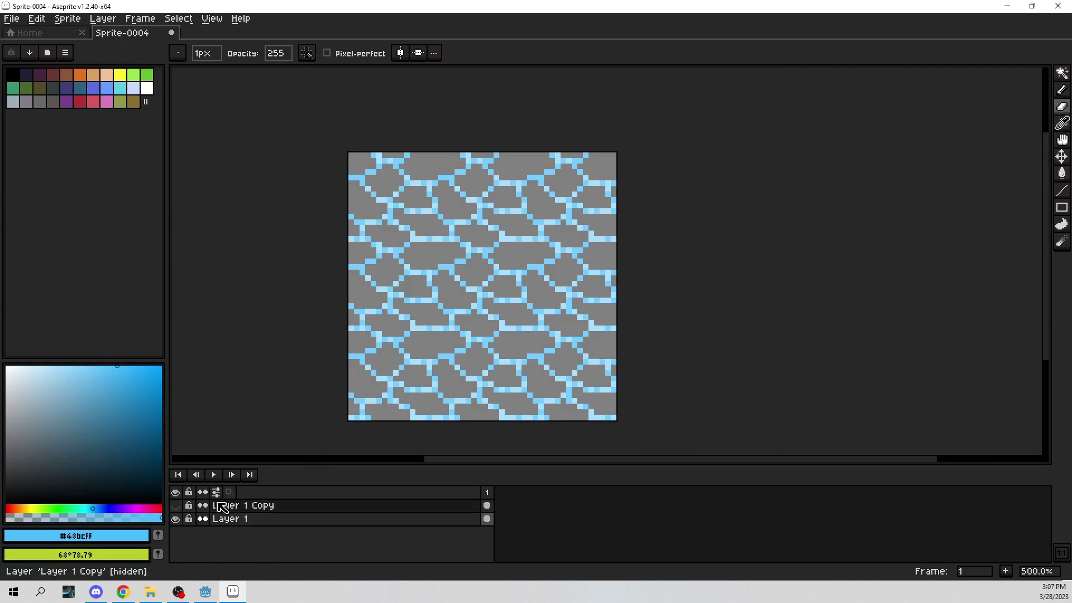
{"action": "left_click", "coordinate": [175, 505]}
{"action": "left_click", "coordinate": [176, 519]}
{"action": "left_click", "coordinate": [175, 518]}
{"action": "left_click", "coordinate": [176, 519]}
{"action": "left_click", "coordinate": [176, 520]}
{"action": "left_click", "coordinate": [176, 520]}
{"action": "left_click", "coordinate": [175, 520]}
{"action": "left_click", "coordinate": [176, 520]}
{"action": "left_click", "coordinate": [176, 520]}
{"action": "left_click", "coordinate": [175, 520]}
{"action": "left_click", "coordinate": [176, 520]}
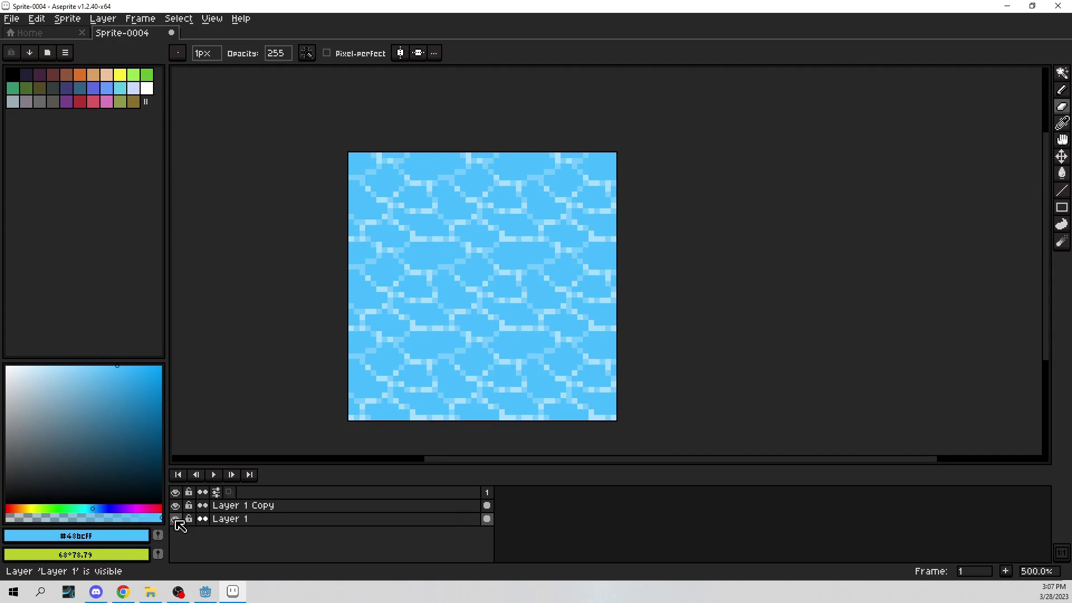
Hide Layer 1 Copy and toggle Layer 1 to view the ripple outlines on their own
{"action": "left_click", "coordinate": [175, 507]}
{"action": "left_click", "coordinate": [176, 519]}
{"action": "left_click", "coordinate": [176, 519]}
{"action": "left_click", "coordinate": [176, 519]}
{"action": "left_click", "coordinate": [176, 519]}
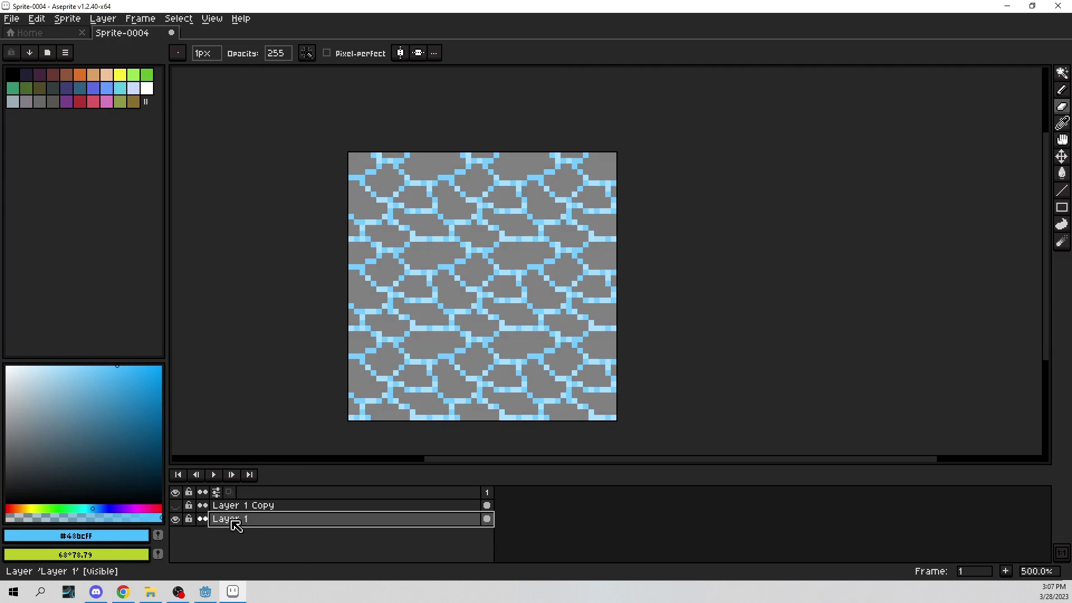
Rename Layer 1 as "lines" and move it above Layer 1 Copy in the layer stack
{"action": "double_click", "coordinate": [242, 521]}
{"action": "type", "text": "line"}
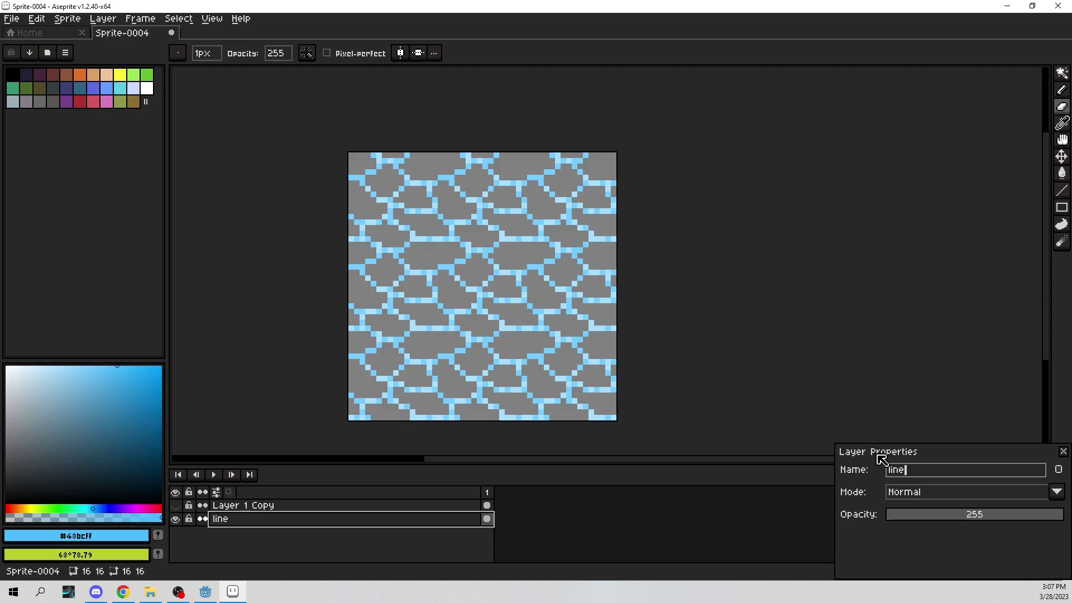
{"action": "type", "text": "s"}
{"action": "key", "text": "Return"}
{"action": "left_click_drag", "start_coordinate": [246, 520], "coordinate": [249, 506]}
Show Layer 1 Copy, hide the lines layer, and rename Layer 1 Copy as "water"
{"action": "left_click", "coordinate": [176, 519]}
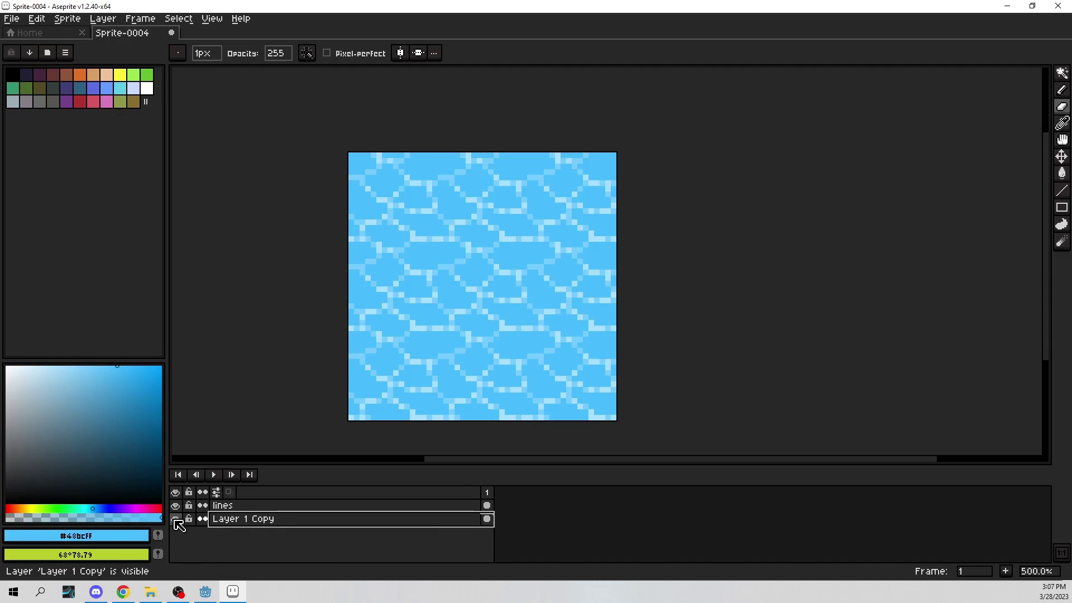
{"action": "left_click_drag", "start_coordinate": [176, 519], "coordinate": [176, 506]}
{"action": "double_click", "coordinate": [268, 521]}
{"action": "type", "text": "water"}
{"action": "key", "text": "Return"}
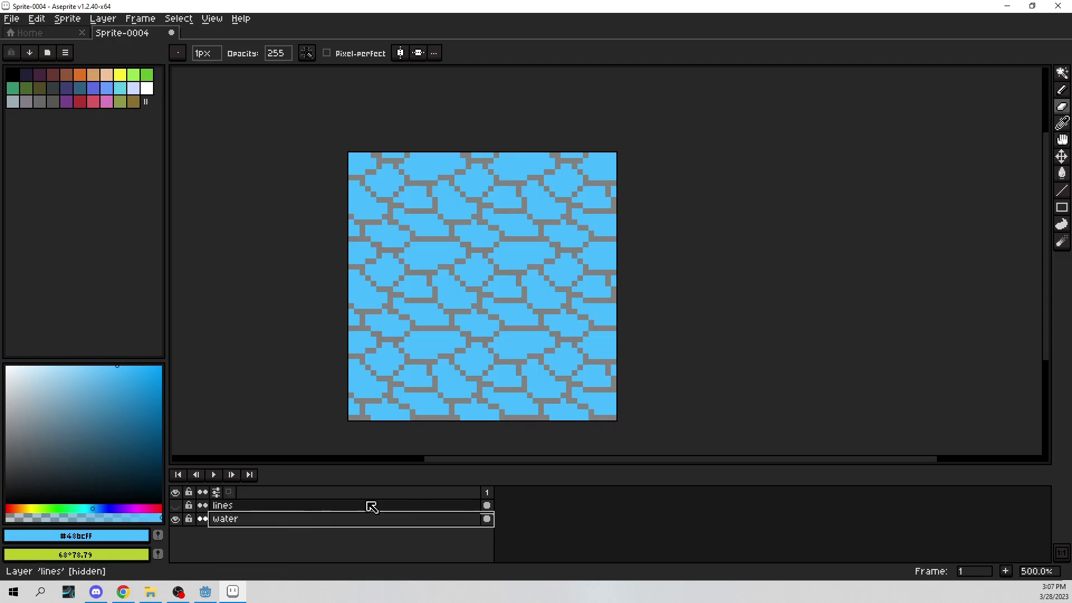
Add a new layer directly above water and name it "deep water"
{"action": "right_click", "coordinate": [256, 520]}
{"action": "left_click", "coordinate": [303, 467]}
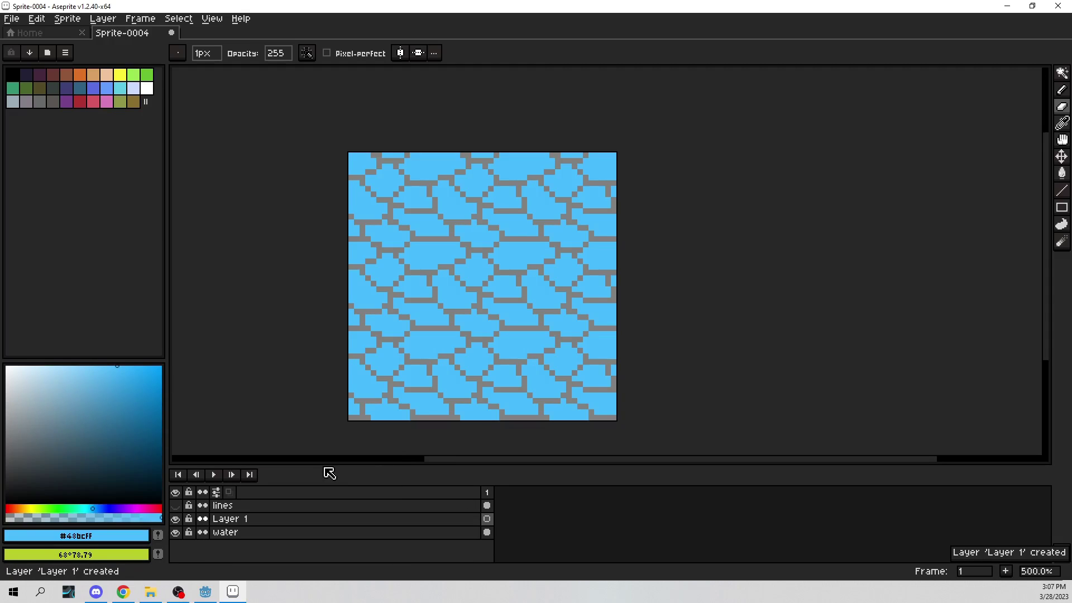
{"action": "double_click", "coordinate": [267, 526]}
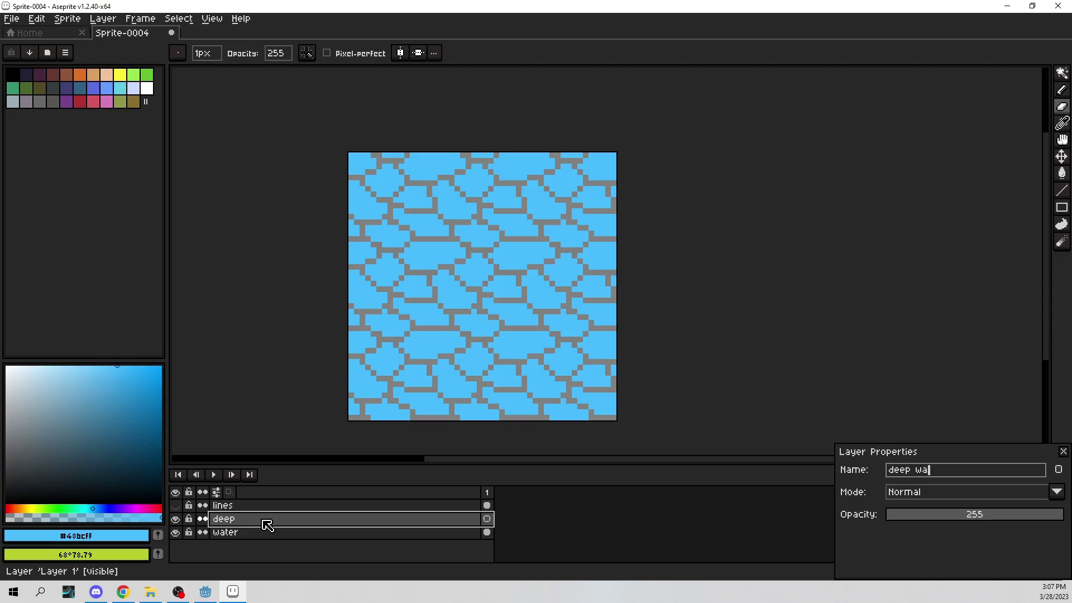
{"action": "key", "text": "Return"}
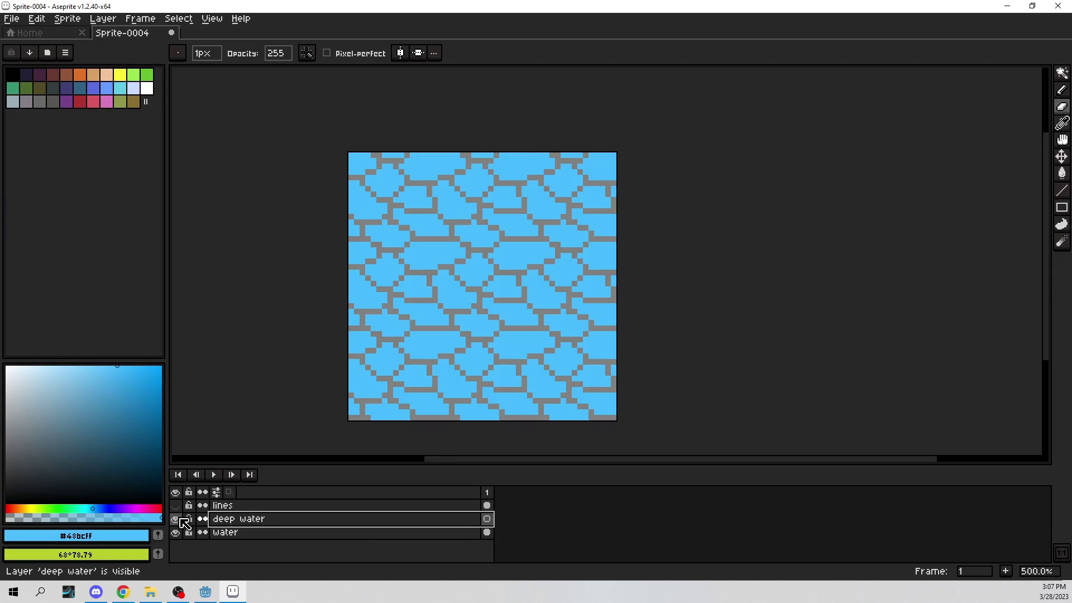
Pencil irregular patches of darker blue (HSV 202, 74, 86) across the tile on the deep water layer
{"action": "scroll", "coordinate": [528, 337], "scroll_direction": "up", "scroll_amount": 4}
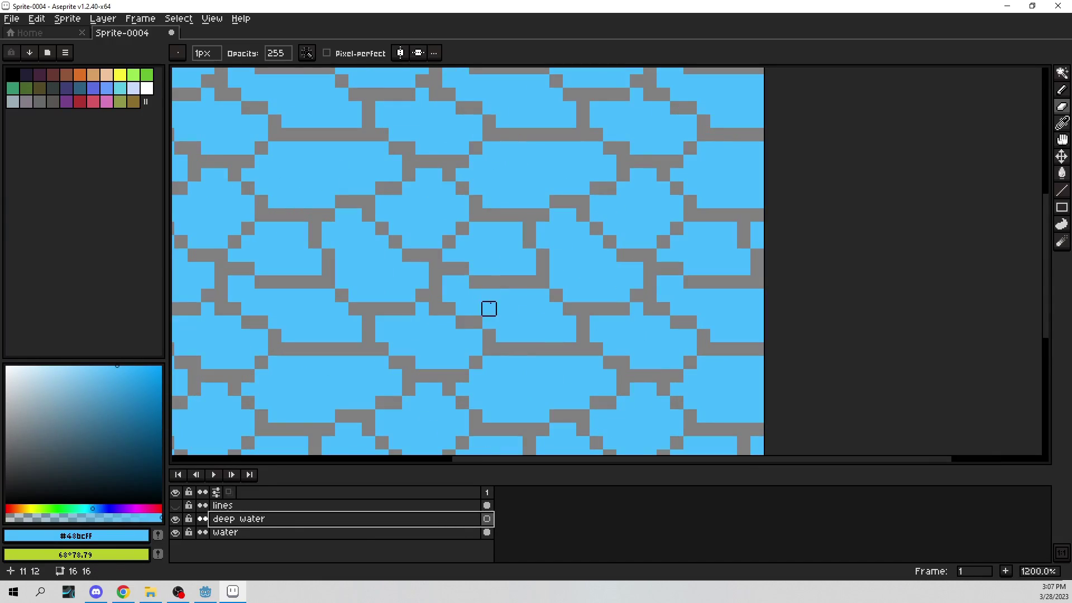
{"action": "key", "text": "i"}
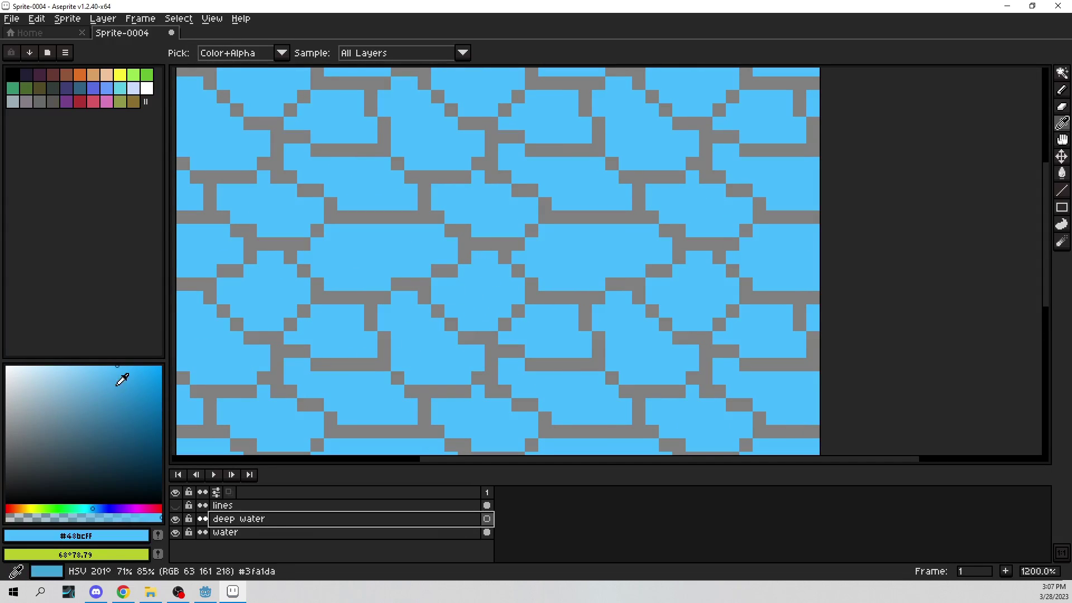
{"action": "left_click", "coordinate": [122, 382]}
{"action": "left_click", "coordinate": [95, 507]}
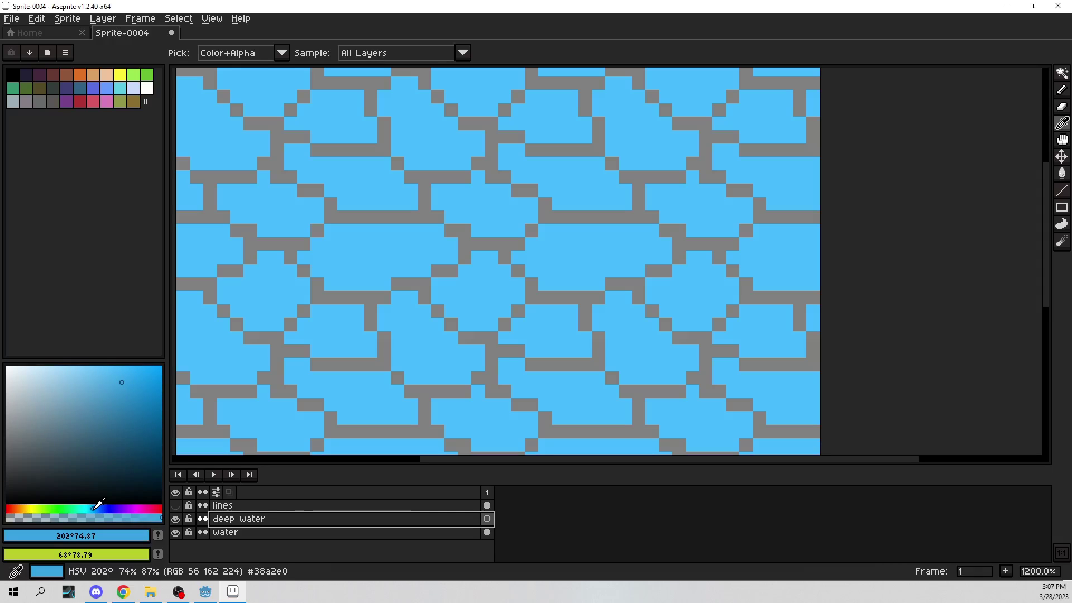
{"action": "key", "text": "b"}
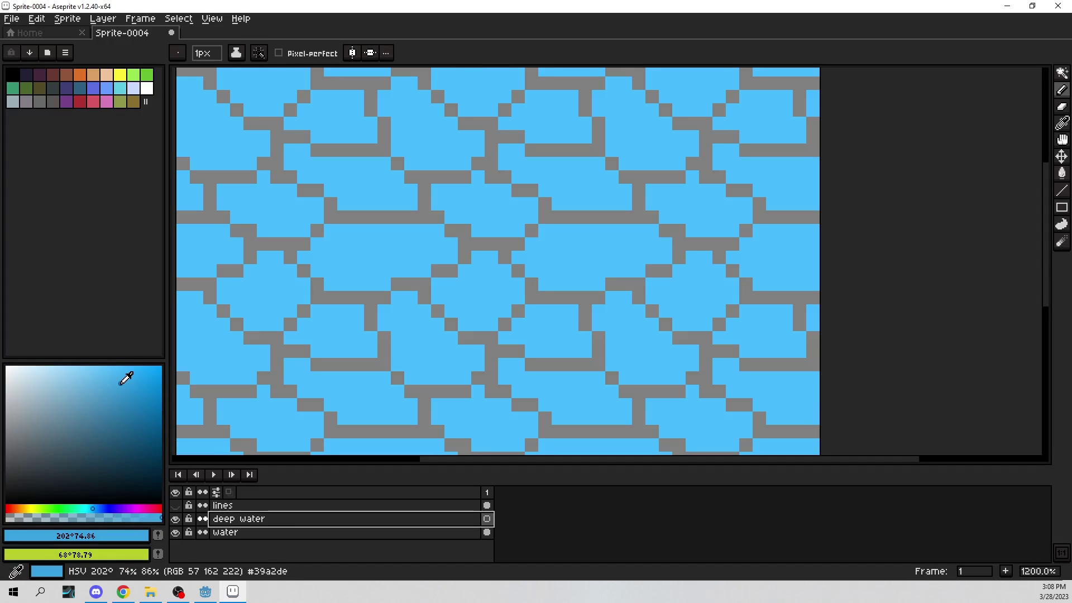
{"action": "mouse_move", "coordinate": [361, 158]}
{"action": "left_mouse_down"}
{"action": "mouse_move", "coordinate": [415, 216]}
{"action": "mouse_move", "coordinate": [381, 233]}
{"action": "left_mouse_up"}
{"action": "mouse_move", "coordinate": [321, 197]}
{"action": "left_mouse_down"}
{"action": "mouse_move", "coordinate": [416, 216]}
{"action": "mouse_move", "coordinate": [358, 232]}
{"action": "mouse_move", "coordinate": [327, 206]}
{"action": "mouse_move", "coordinate": [412, 241]}
{"action": "left_mouse_up"}
{"action": "mouse_move", "coordinate": [489, 246]}
{"action": "left_mouse_down"}
{"action": "mouse_move", "coordinate": [449, 272]}
{"action": "mouse_move", "coordinate": [422, 306]}
{"action": "mouse_move", "coordinate": [503, 258]}
{"action": "mouse_move", "coordinate": [483, 270]}
{"action": "mouse_move", "coordinate": [515, 270]}
{"action": "mouse_move", "coordinate": [494, 279]}
{"action": "mouse_move", "coordinate": [477, 266]}
{"action": "mouse_move", "coordinate": [549, 287]}
{"action": "mouse_move", "coordinate": [487, 304]}
{"action": "left_mouse_up"}
{"action": "scroll", "coordinate": [505, 297], "scroll_direction": "down", "scroll_amount": 2}
{"action": "left_click_drag", "start_coordinate": [545, 275], "coordinate": [450, 213]}
{"action": "mouse_move", "coordinate": [538, 250]}
{"action": "left_mouse_down"}
{"action": "mouse_move", "coordinate": [540, 268]}
{"action": "mouse_move", "coordinate": [517, 286]}
{"action": "left_mouse_up"}
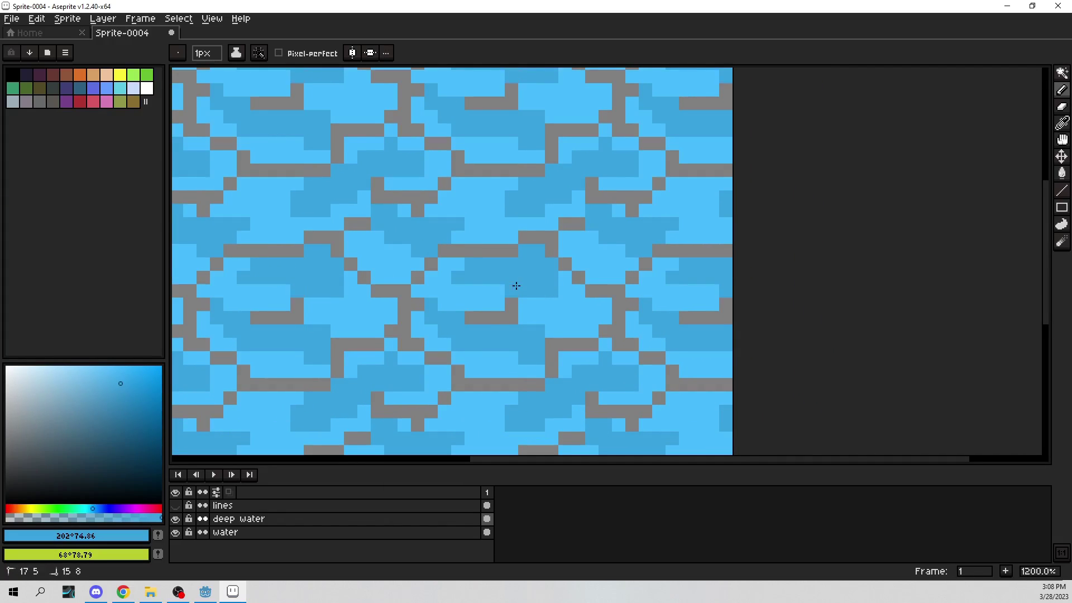
Show the lines layer to examine the complete tile at several zoom levels, and hide it again
{"action": "scroll", "coordinate": [558, 287], "scroll_direction": "down", "scroll_amount": 5}
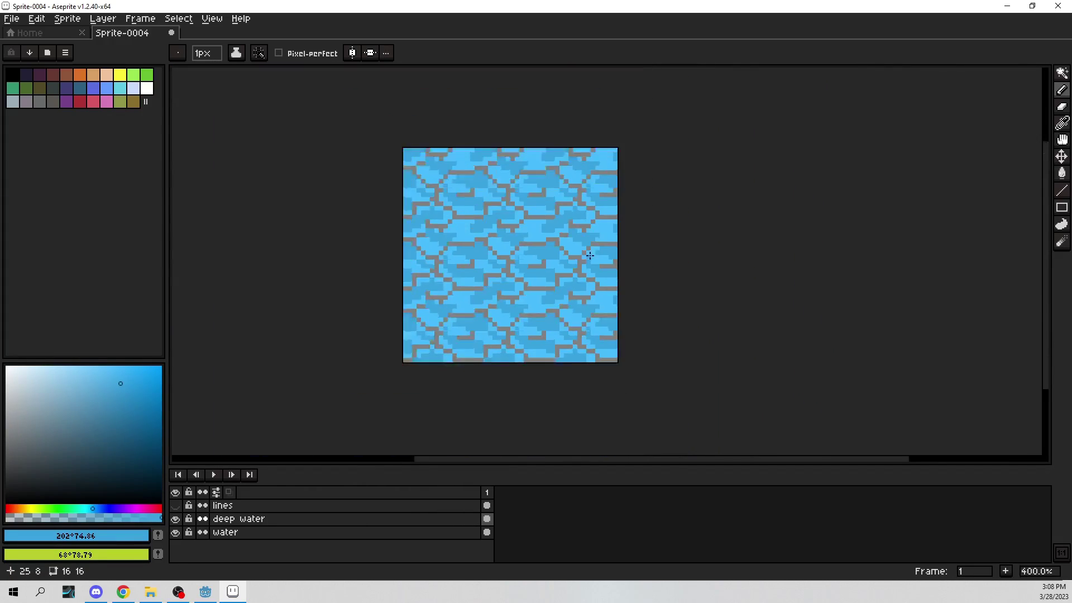
{"action": "scroll", "coordinate": [586, 256], "scroll_direction": "down", "scroll_amount": 1}
{"action": "left_click", "coordinate": [175, 507]}
{"action": "scroll", "coordinate": [562, 268], "scroll_direction": "down", "scroll_amount": 1}
{"action": "scroll", "coordinate": [570, 257], "scroll_direction": "up", "scroll_amount": 2}
{"action": "scroll", "coordinate": [625, 246], "scroll_direction": "down", "scroll_amount": 1}
{"action": "scroll", "coordinate": [670, 251], "scroll_direction": "down", "scroll_amount": 1}
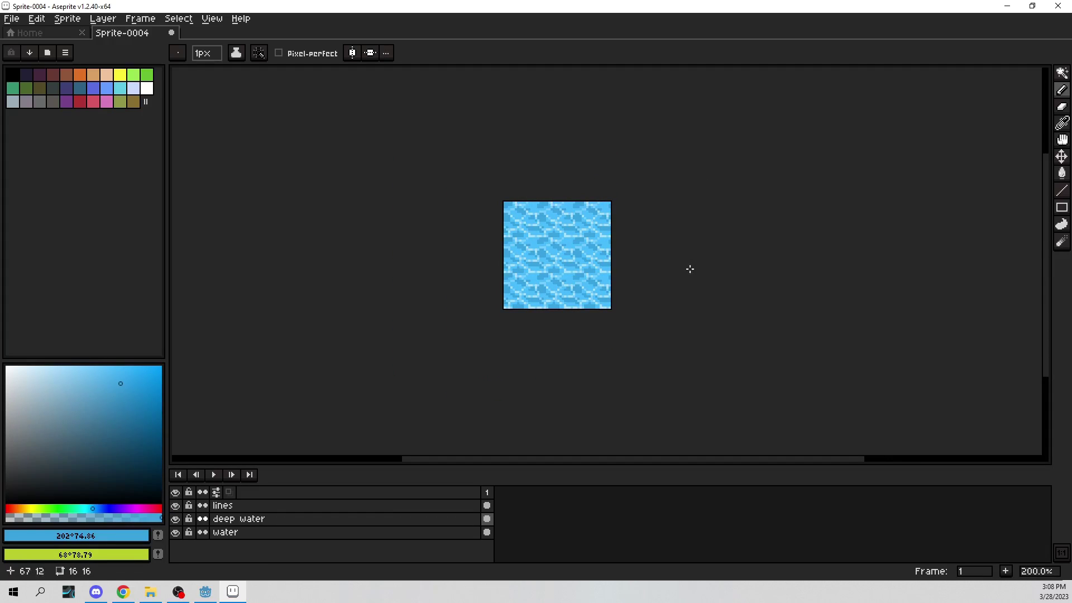
{"action": "scroll", "coordinate": [624, 324], "scroll_direction": "up", "scroll_amount": 3}
{"action": "left_click", "coordinate": [176, 505]}
{"action": "scroll", "coordinate": [515, 252], "scroll_direction": "up", "scroll_amount": 1}
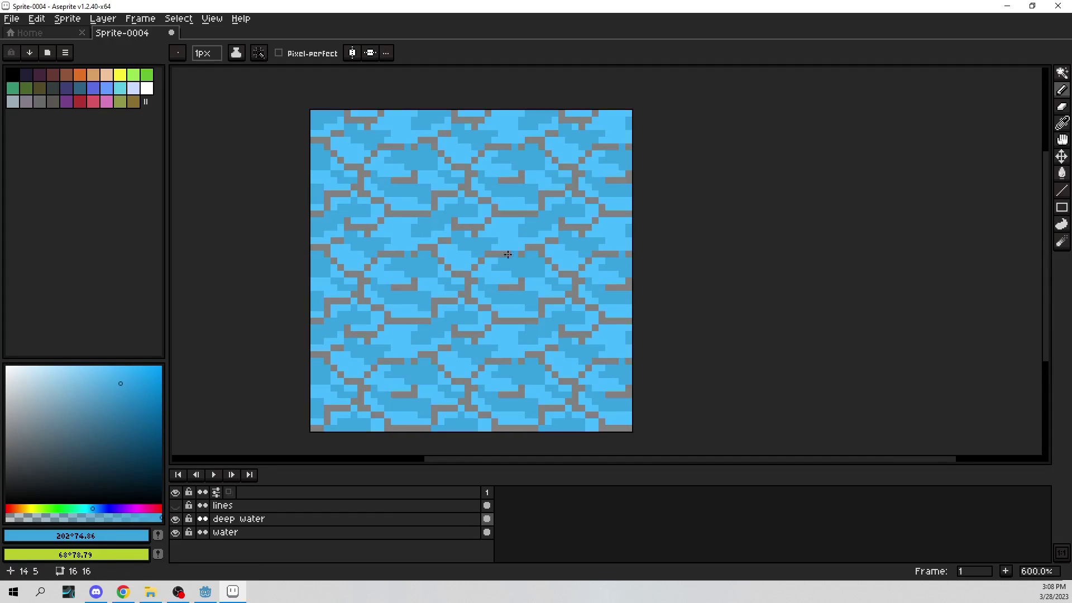
Try to shift the deep water layer's centre tile down one pixel by selecting the tile area and moving it
{"action": "left_click", "coordinate": [176, 518]}
{"action": "left_click", "coordinate": [176, 519]}
{"action": "left_click", "coordinate": [251, 519]}
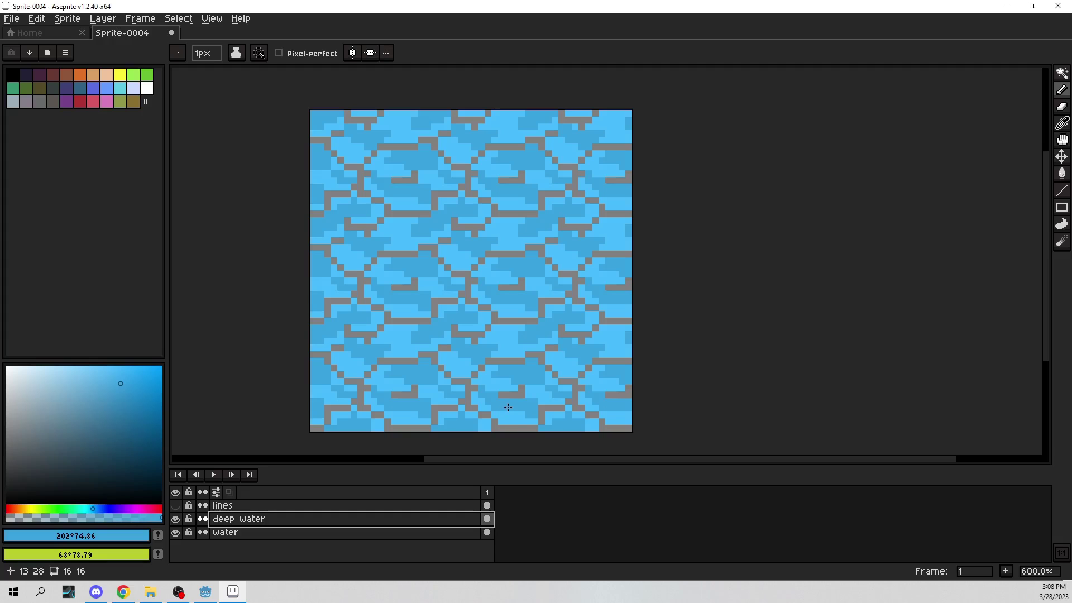
{"action": "key", "text": "m"}
{"action": "left_click_drag", "start_coordinate": [415, 214], "coordinate": [528, 328]}
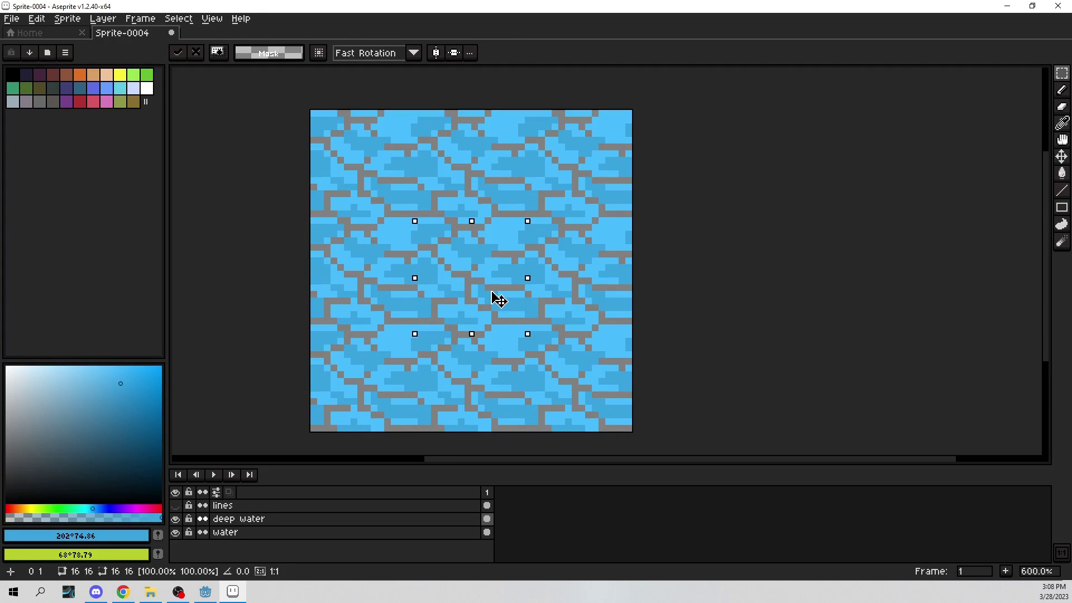
{"action": "left_click", "coordinate": [179, 18]}
{"action": "left_click", "coordinate": [193, 47]}
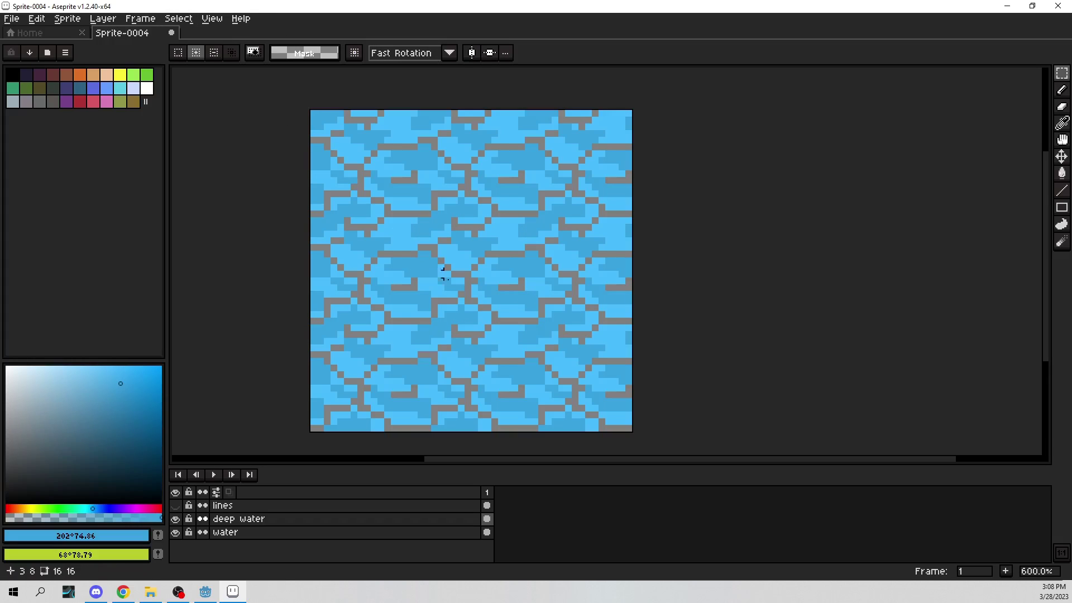
Show the lines layer to check the full water tile, and add a second frame to the animation
{"action": "left_click", "coordinate": [176, 506]}
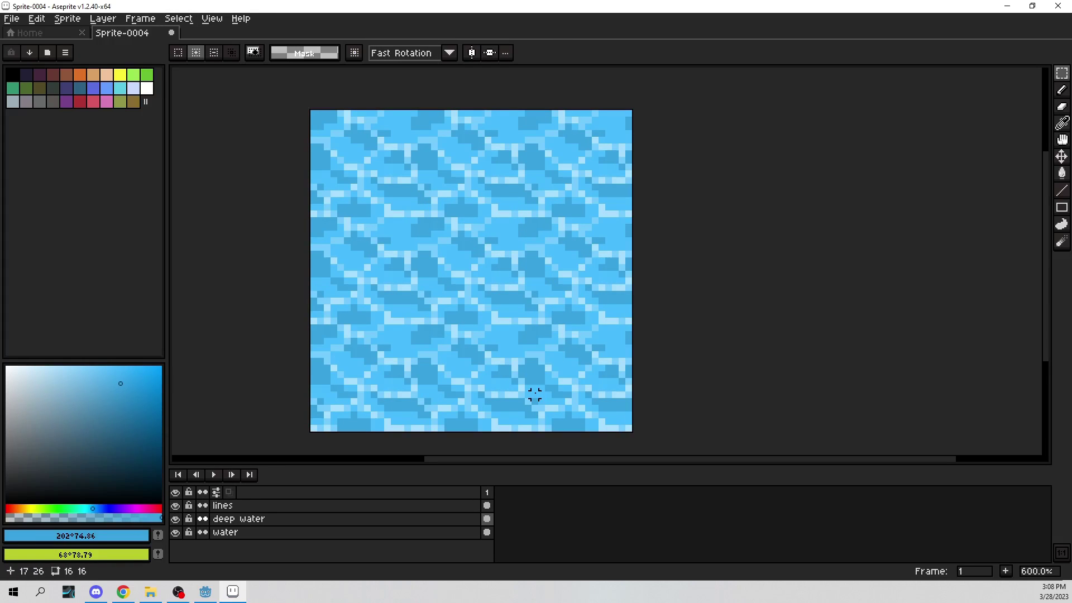
{"action": "scroll", "coordinate": [541, 320], "scroll_direction": "down", "scroll_amount": 4}
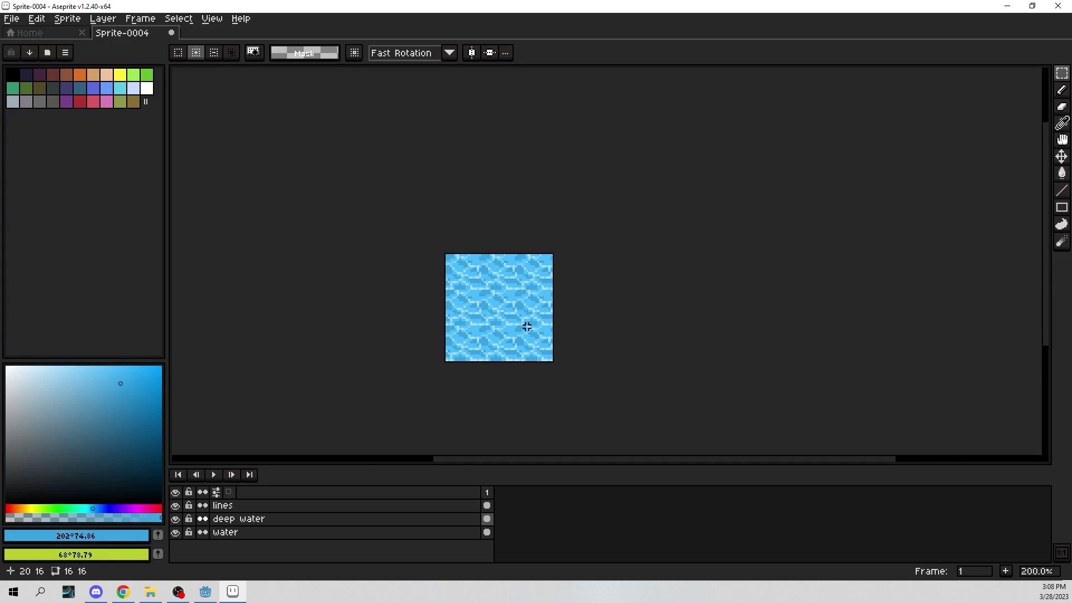
{"action": "scroll", "coordinate": [498, 313], "scroll_direction": "up", "scroll_amount": 4}
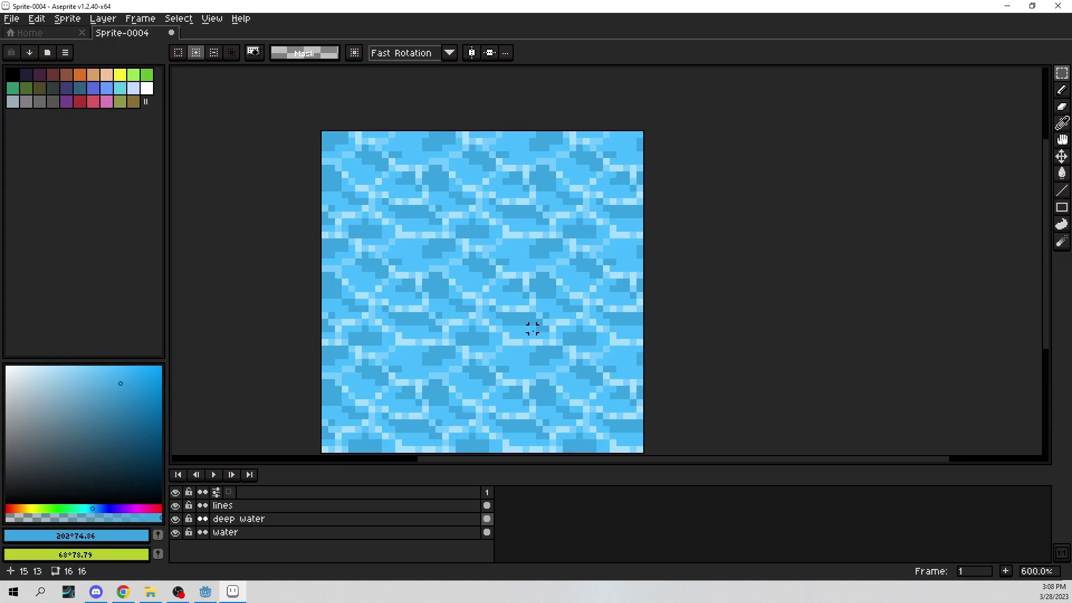
{"action": "left_click_drag", "start_coordinate": [526, 329], "coordinate": [505, 309]}
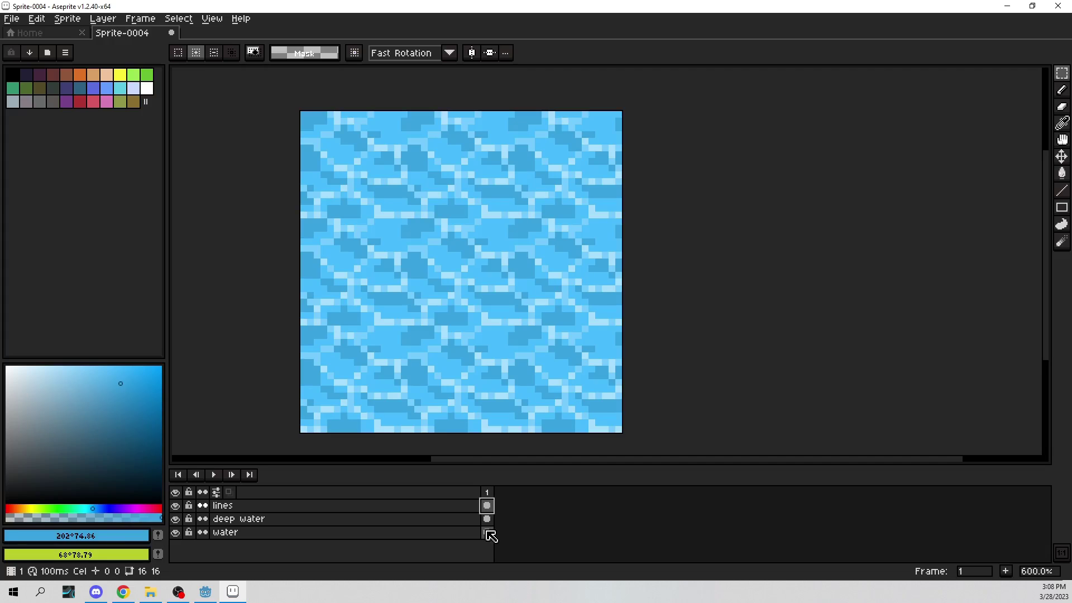
{"action": "left_click", "coordinate": [488, 533]}
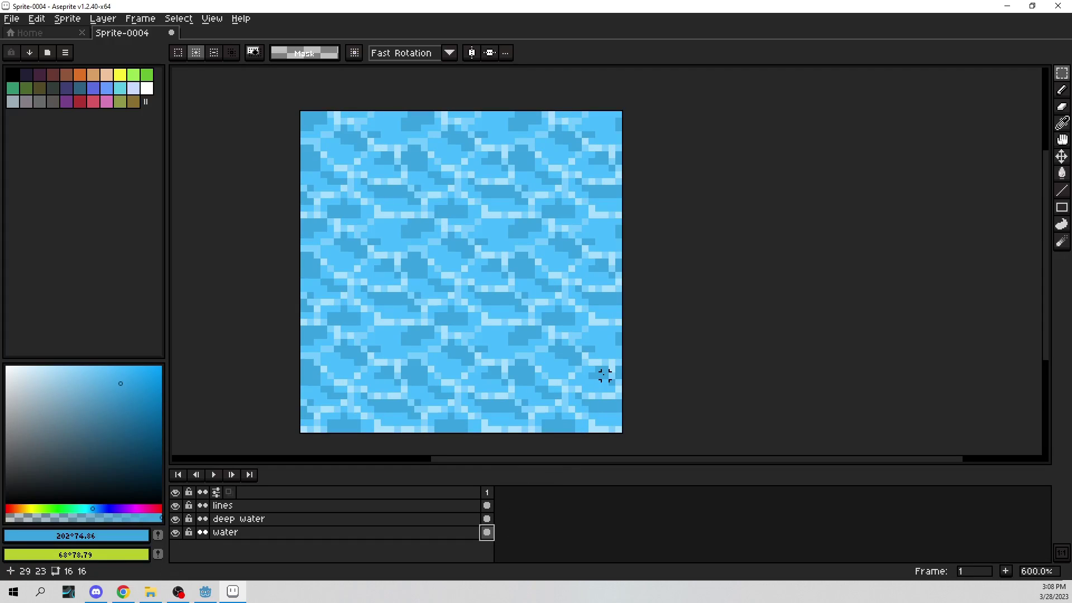
{"action": "left_click", "coordinate": [1006, 571]}
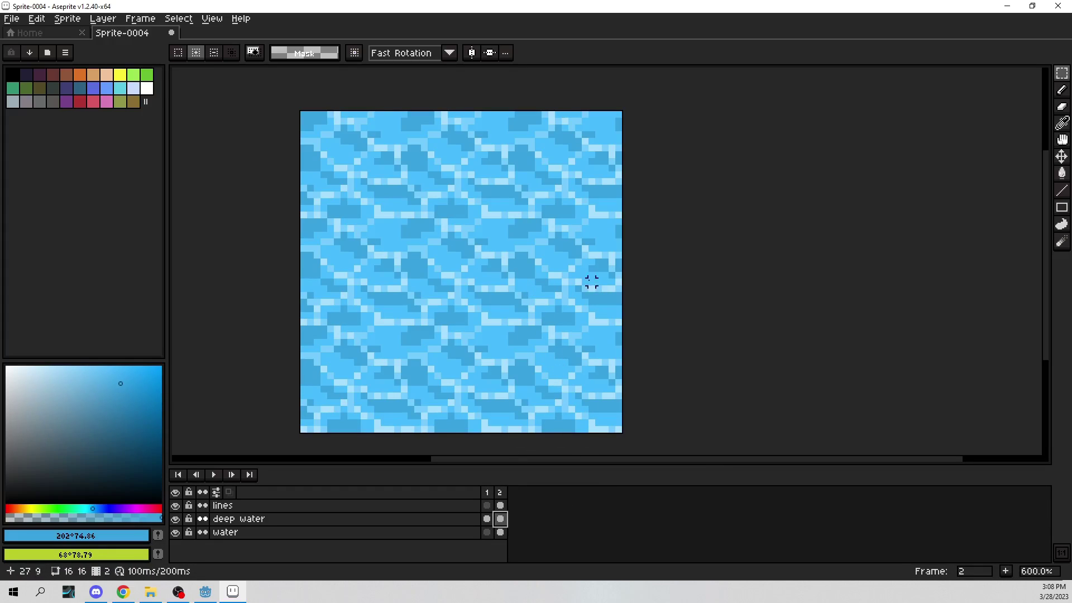
Select the whole tile on the deep water layer in frame 2, move it down one pixel, and deselect
{"action": "scroll", "coordinate": [482, 207], "scroll_direction": "down", "scroll_amount": 1}
{"action": "key", "text": "ctrl+a"}
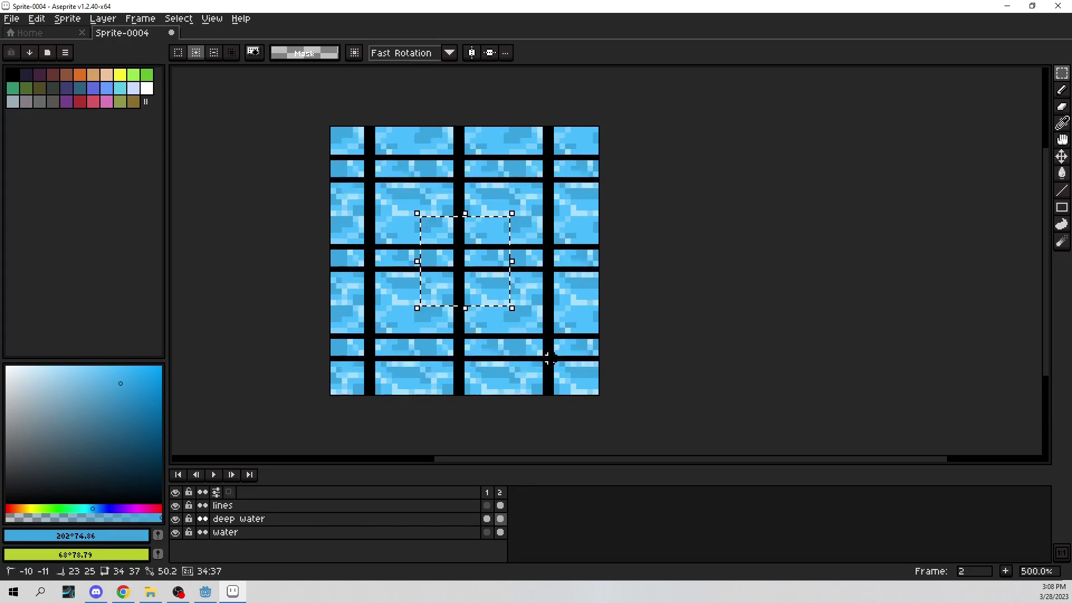
{"action": "scroll", "coordinate": [455, 230], "scroll_direction": "up", "scroll_amount": 4}
{"action": "left_click", "coordinate": [492, 268]}
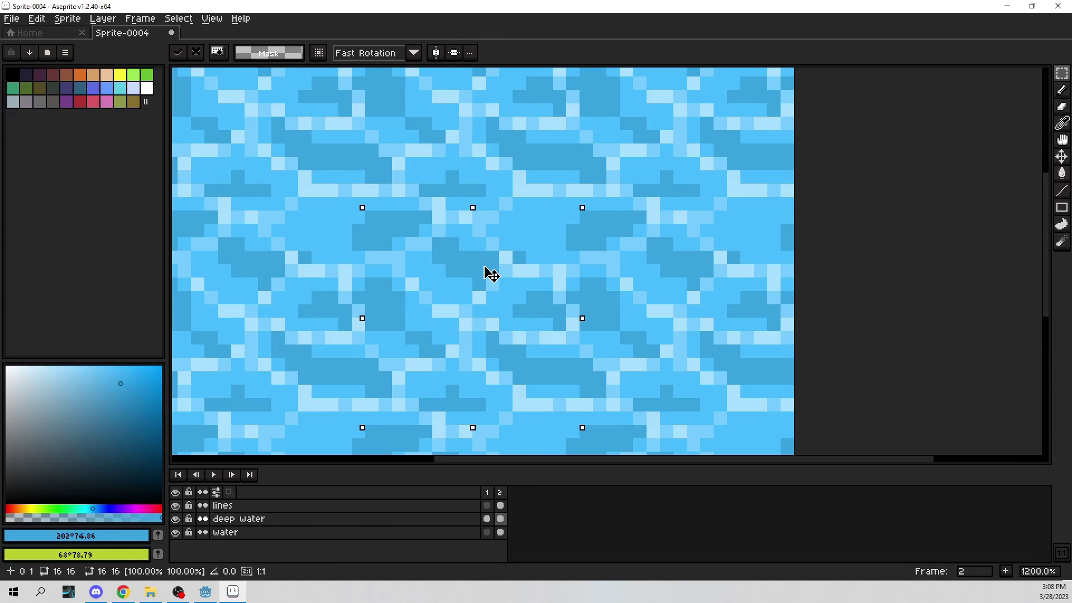
{"action": "scroll", "coordinate": [562, 246], "scroll_direction": "down", "scroll_amount": 3}
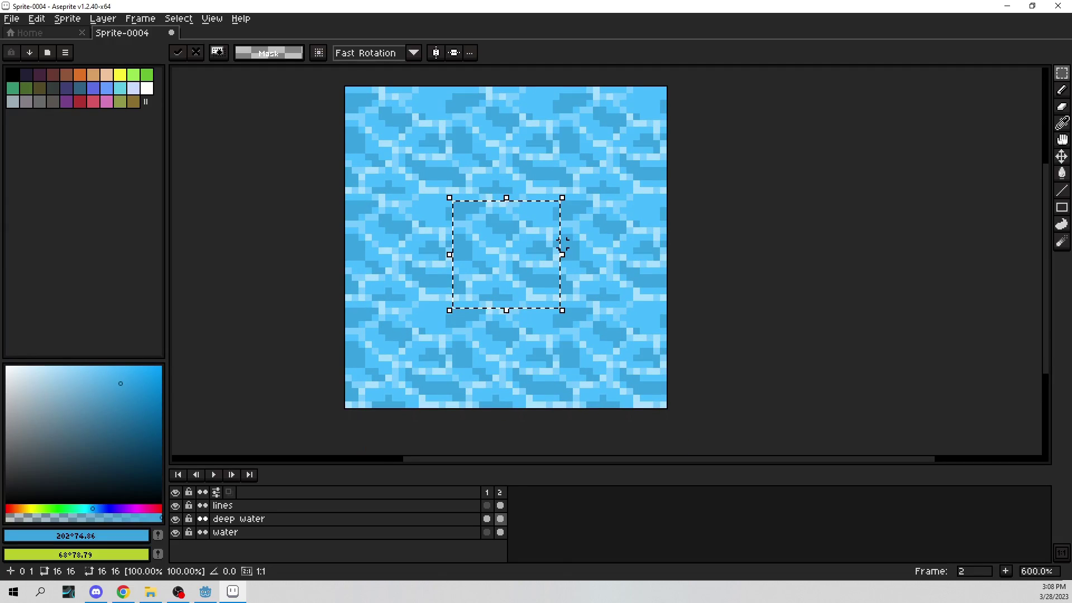
{"action": "left_click", "coordinate": [190, 18]}
{"action": "left_click", "coordinate": [197, 47]}
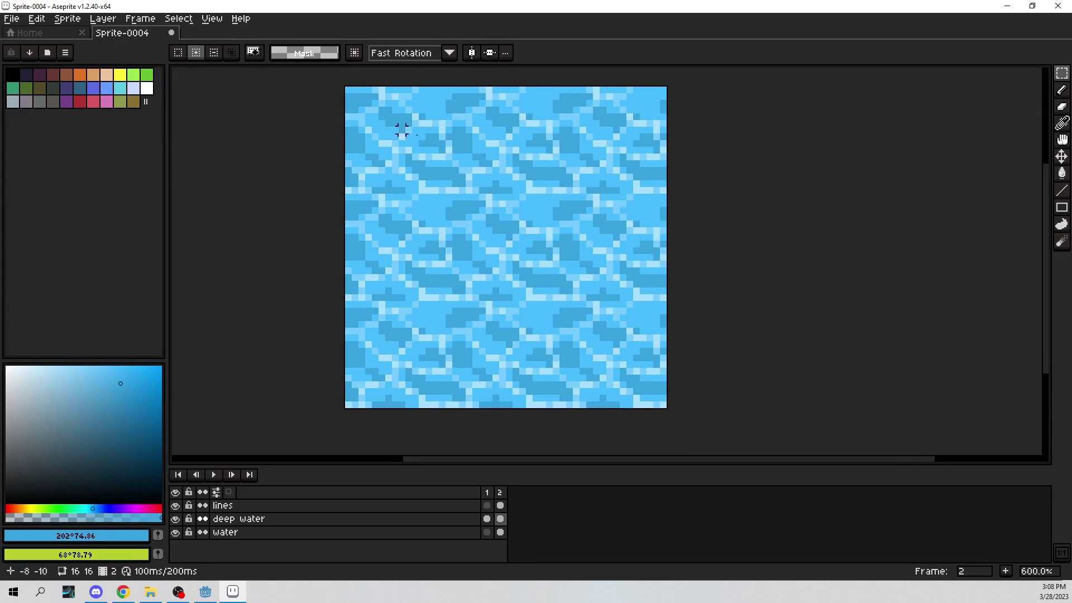
Hide the lines and water layers and compare the deep water patches in frames 1 and 2
{"action": "scroll", "coordinate": [679, 256], "scroll_direction": "down", "scroll_amount": 3}
{"action": "scroll", "coordinate": [615, 252], "scroll_direction": "up", "scroll_amount": 4}
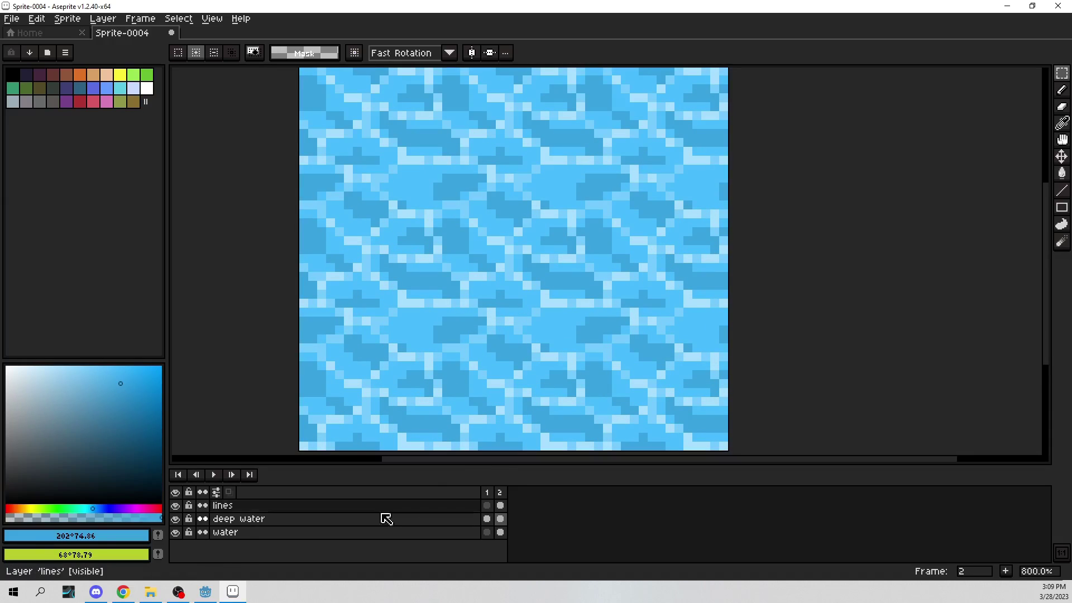
{"action": "left_click", "coordinate": [176, 505]}
{"action": "left_click", "coordinate": [175, 532]}
{"action": "scroll", "coordinate": [445, 388], "scroll_direction": "down", "scroll_amount": 1}
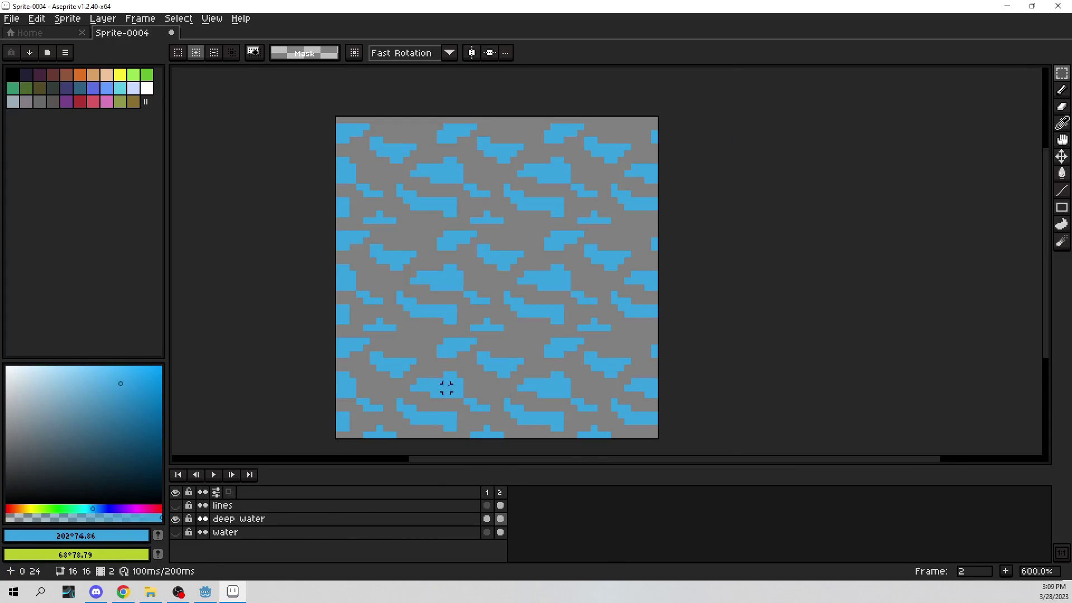
{"action": "left_click", "coordinate": [488, 519]}
{"action": "left_click", "coordinate": [501, 520]}
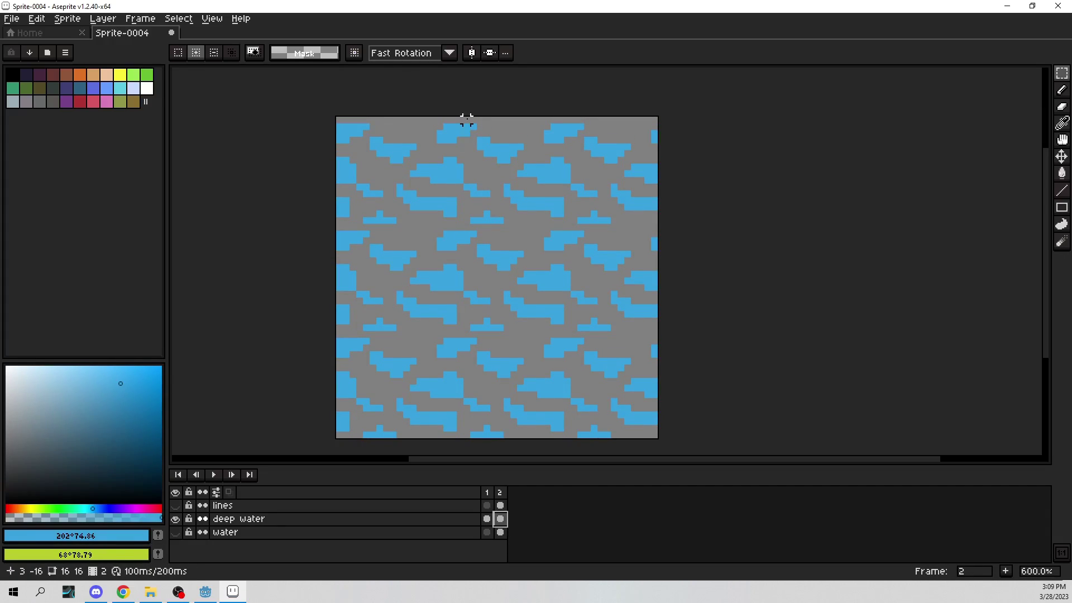
Sample the deep water blue and pencil extra pixels onto the patches along the tile's upper edge in frame 2
{"action": "left_click", "coordinate": [488, 519]}
{"action": "left_click", "coordinate": [501, 519]}
{"action": "left_click_drag", "start_coordinate": [514, 187], "coordinate": [524, 259]}
{"action": "key", "text": "i"}
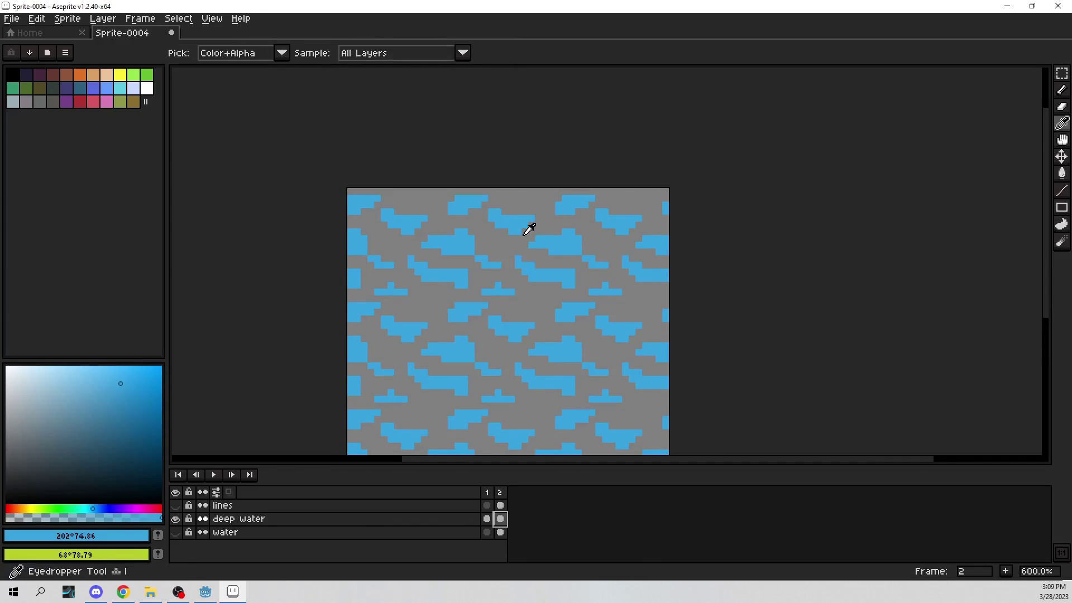
{"action": "scroll", "coordinate": [502, 190], "scroll_direction": "up", "scroll_amount": 2}
{"action": "left_click", "coordinate": [445, 212]}
{"action": "key", "text": "b"}
{"action": "left_click", "coordinate": [431, 192]}
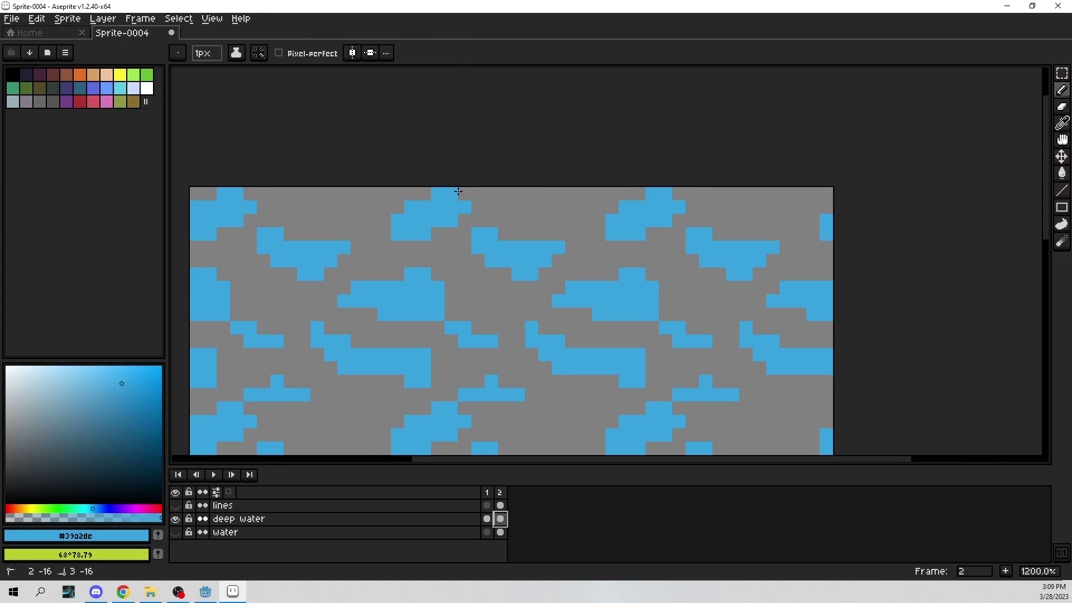
{"action": "left_click_drag", "start_coordinate": [474, 194], "coordinate": [481, 195]}
Compare the deep water patches of frames 1 and 2, checking the patches at the tile's upper edge
{"action": "scroll", "coordinate": [562, 312], "scroll_direction": "down", "scroll_amount": 3}
{"action": "left_click", "coordinate": [487, 520]}
{"action": "left_click", "coordinate": [500, 522]}
{"action": "left_click", "coordinate": [489, 522]}
{"action": "left_click_drag", "start_coordinate": [525, 366], "coordinate": [527, 292]}
{"action": "left_click", "coordinate": [500, 520]}
{"action": "left_click", "coordinate": [487, 519]}
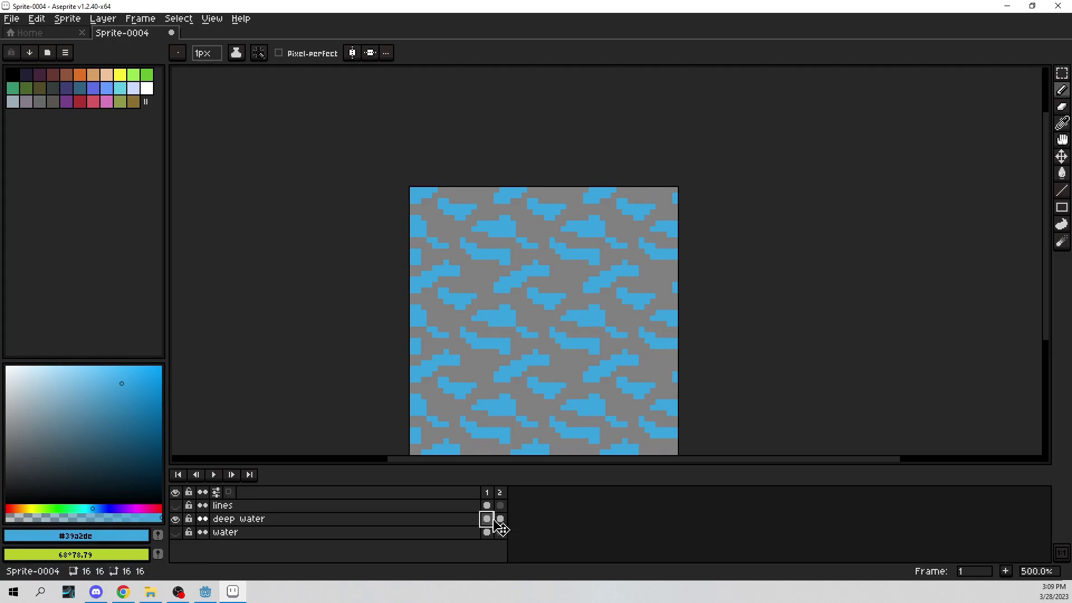
{"action": "scroll", "coordinate": [558, 380], "scroll_direction": "up", "scroll_amount": 2}
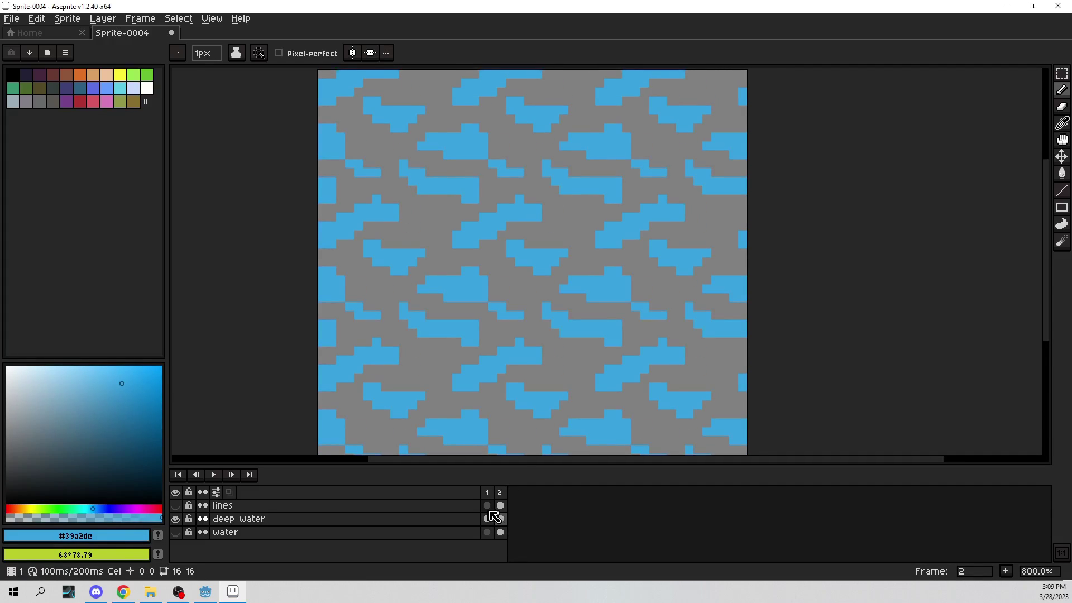
{"action": "key", "text": "minus"}
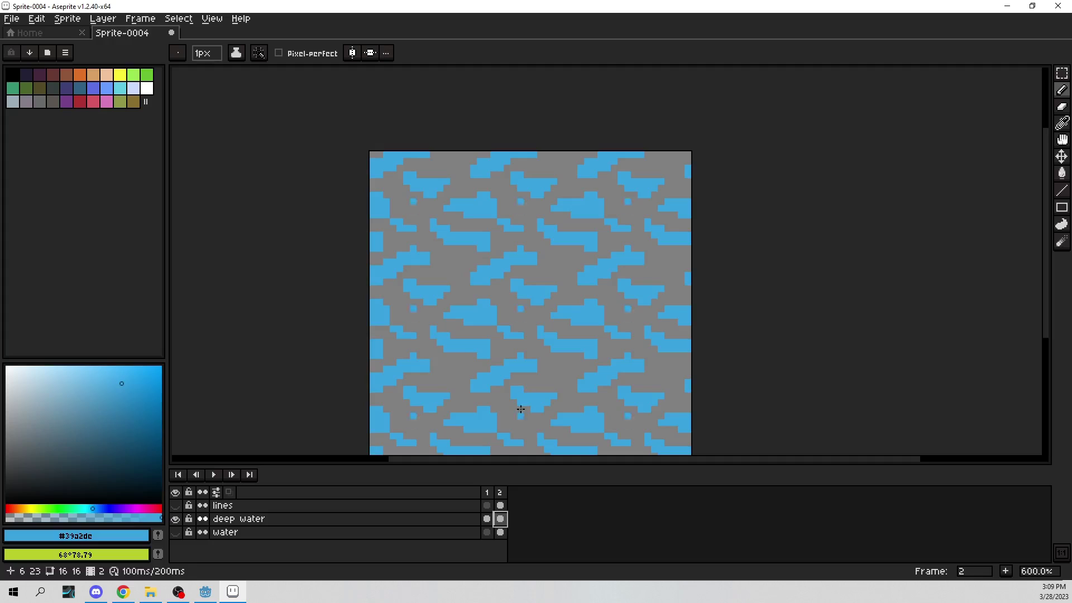
{"action": "left_click", "coordinate": [497, 519]}
{"action": "left_click_drag", "start_coordinate": [496, 402], "coordinate": [506, 343]}
{"action": "left_click", "coordinate": [491, 518]}
{"action": "left_click", "coordinate": [497, 518]}
{"action": "left_click", "coordinate": [492, 517]}
Undo the recent deep water changes, including the pencil edit in frame 2, and redo the pencil edit
{"action": "left_click", "coordinate": [487, 520]}
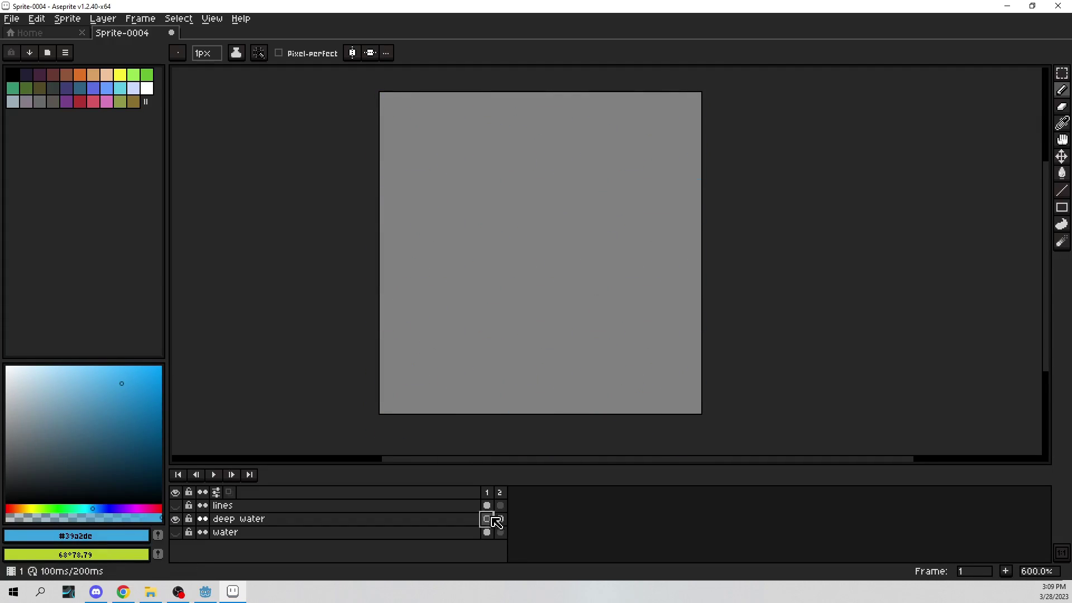
{"action": "key", "text": "ctrl+z"}
{"action": "scroll", "coordinate": [520, 90], "scroll_direction": "up", "scroll_amount": 3}
{"action": "mouse_move", "coordinate": [517, 86]}
{"action": "left_mouse_down"}
{"action": "mouse_move", "coordinate": [527, 204]}
{"action": "mouse_move", "coordinate": [417, 215]}
{"action": "left_mouse_up"}
{"action": "key", "text": "e"}
{"action": "scroll", "coordinate": [514, 326], "scroll_direction": "down", "scroll_amount": 4}
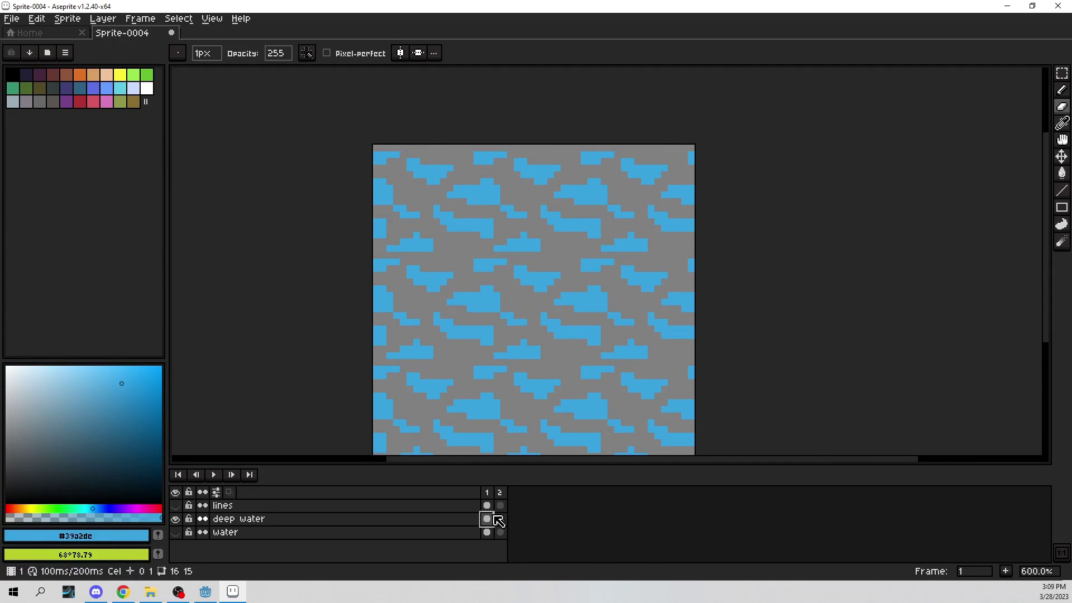
{"action": "scroll", "coordinate": [477, 329], "scroll_direction": "up", "scroll_amount": 6}
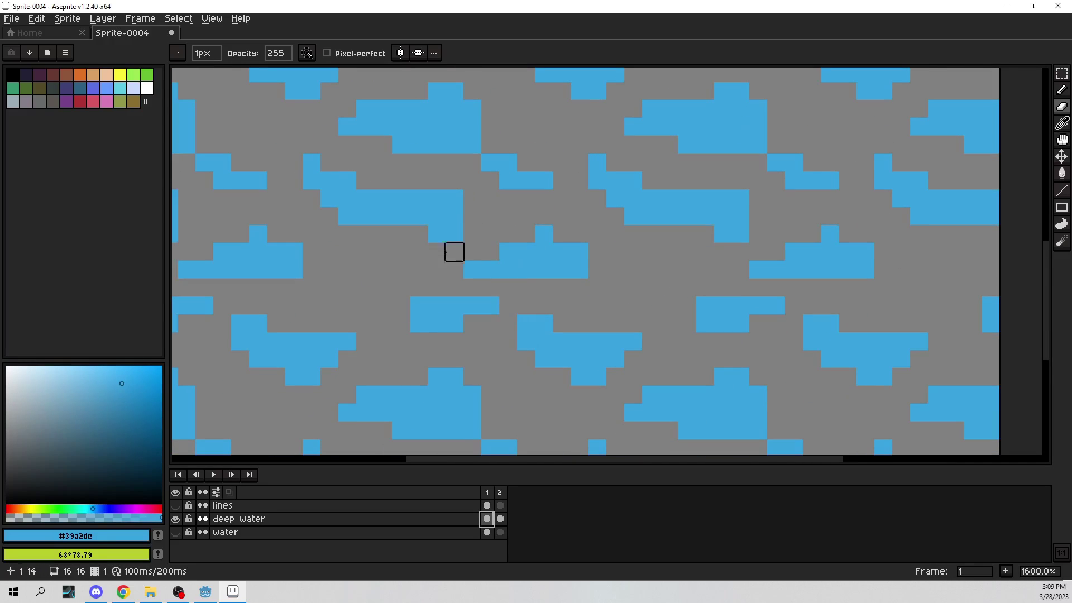
{"action": "left_click", "coordinate": [501, 519]}
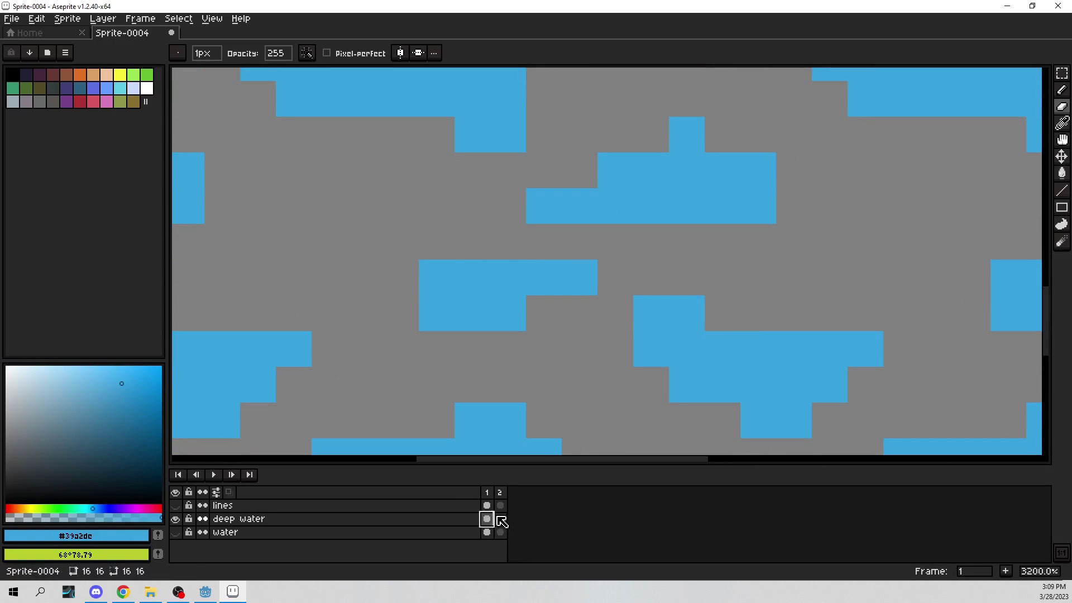
{"action": "scroll", "coordinate": [582, 270], "scroll_direction": "down", "scroll_amount": 7}
{"action": "scroll", "coordinate": [579, 189], "scroll_direction": "up", "scroll_amount": 5}
{"action": "key", "text": "ctrl+z"}
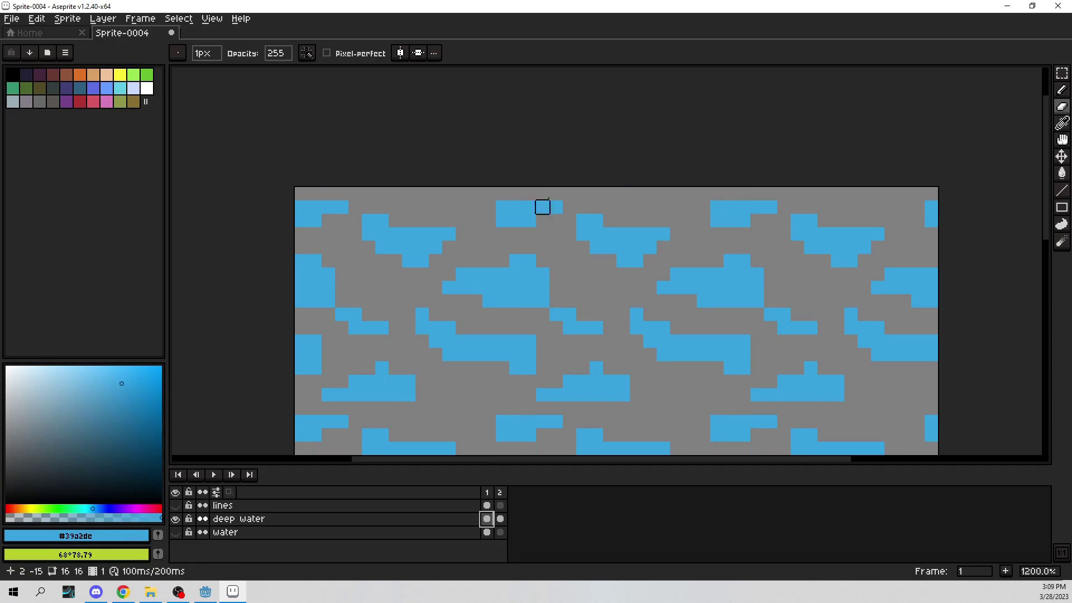
{"action": "key", "text": "ctrl+z"}
{"action": "key", "text": "ctrl+z"}
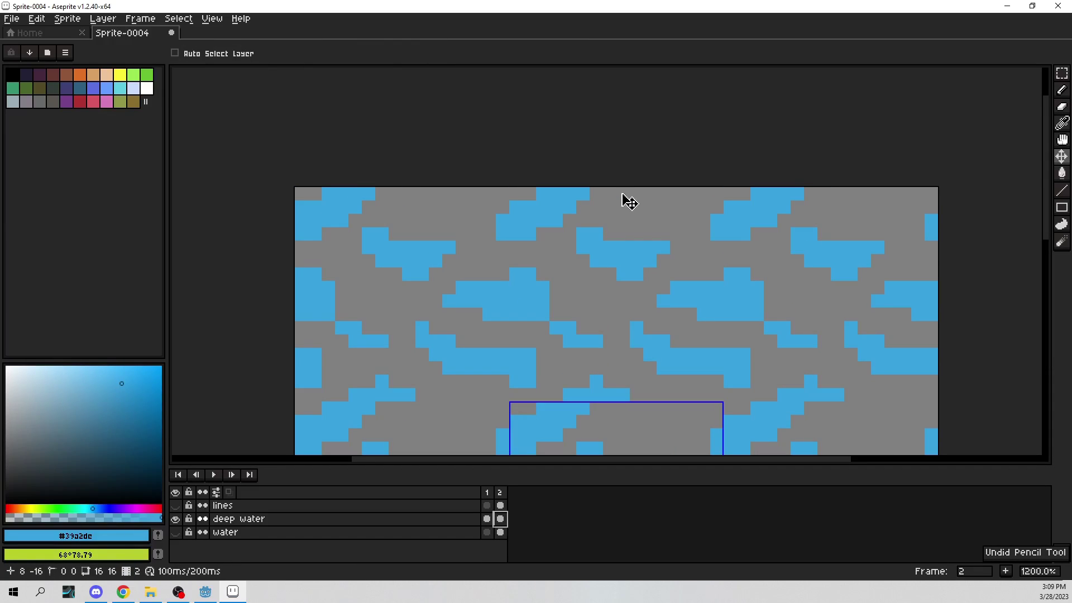
{"action": "scroll", "coordinate": [582, 313], "scroll_direction": "down", "scroll_amount": 3}
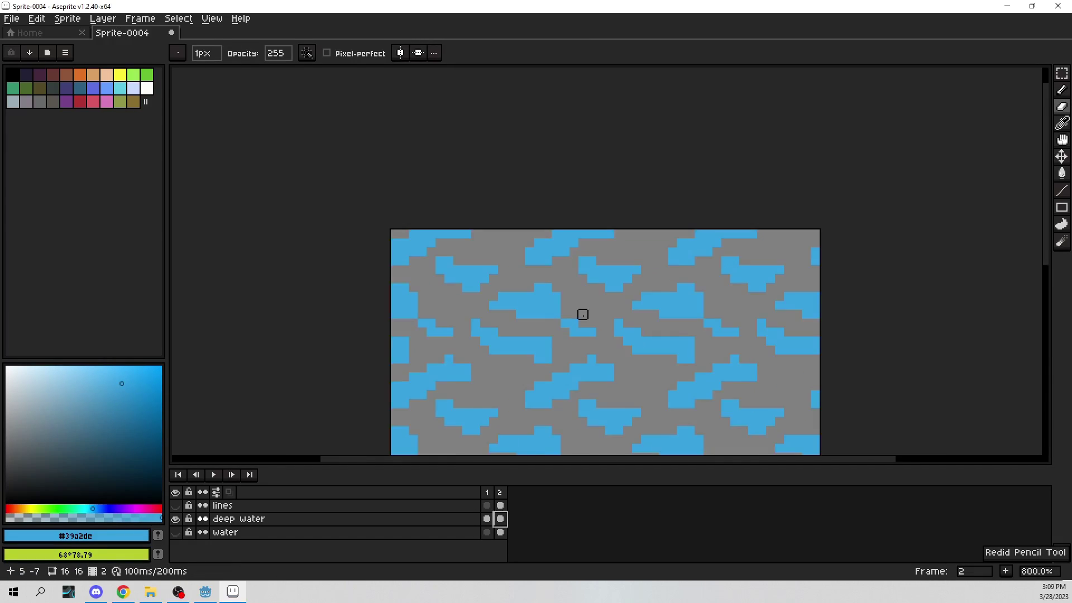
Alternate between frames 1 and 2 to examine how the deep water moves across the tiled view
{"action": "left_click", "coordinate": [490, 519]}
{"action": "left_click_drag", "start_coordinate": [511, 363], "coordinate": [523, 292]}
{"action": "left_click", "coordinate": [502, 520]}
{"action": "left_click", "coordinate": [489, 522]}
{"action": "left_click", "coordinate": [502, 522]}
{"action": "left_click", "coordinate": [488, 522]}
{"action": "left_click", "coordinate": [501, 522]}
{"action": "left_click", "coordinate": [488, 522]}
{"action": "left_click", "coordinate": [501, 521]}
{"action": "left_click_drag", "start_coordinate": [587, 298], "coordinate": [564, 287]}
{"action": "left_click", "coordinate": [489, 521]}
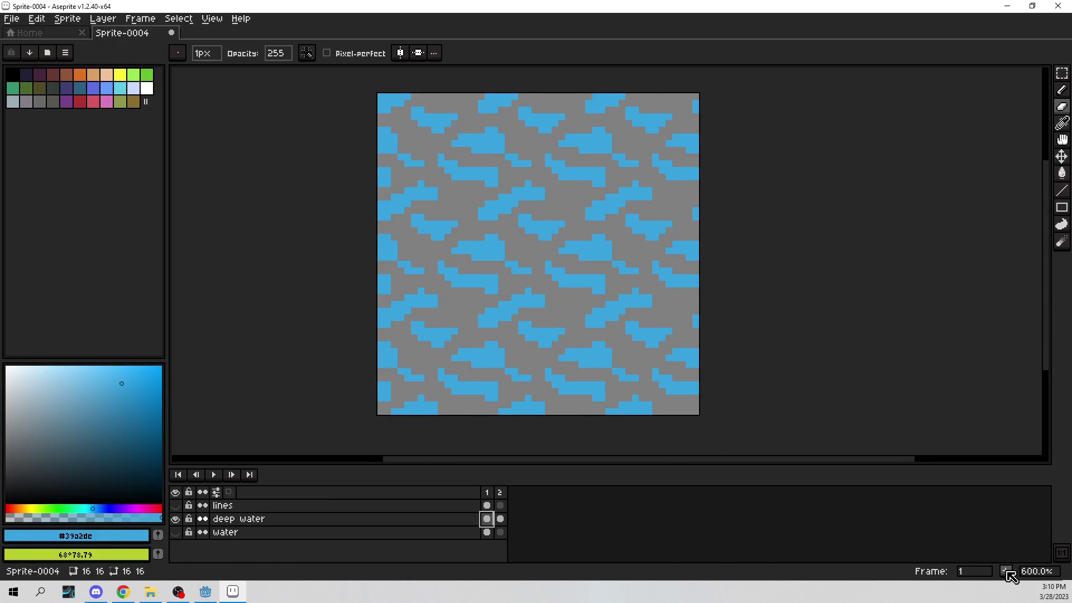
Show the lines and water layers, and preview the two-frame animation on the full tile
{"action": "left_click", "coordinate": [176, 506]}
{"action": "left_click", "coordinate": [176, 532]}
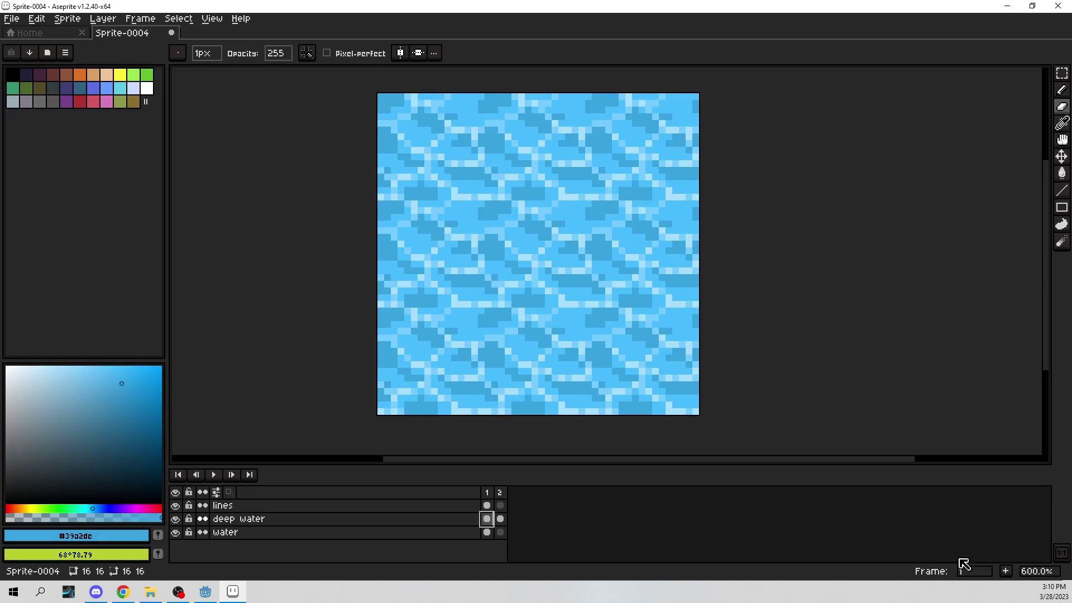
{"action": "left_click", "coordinate": [213, 474]}
{"action": "scroll", "coordinate": [376, 289], "scroll_direction": "down", "scroll_amount": 3}
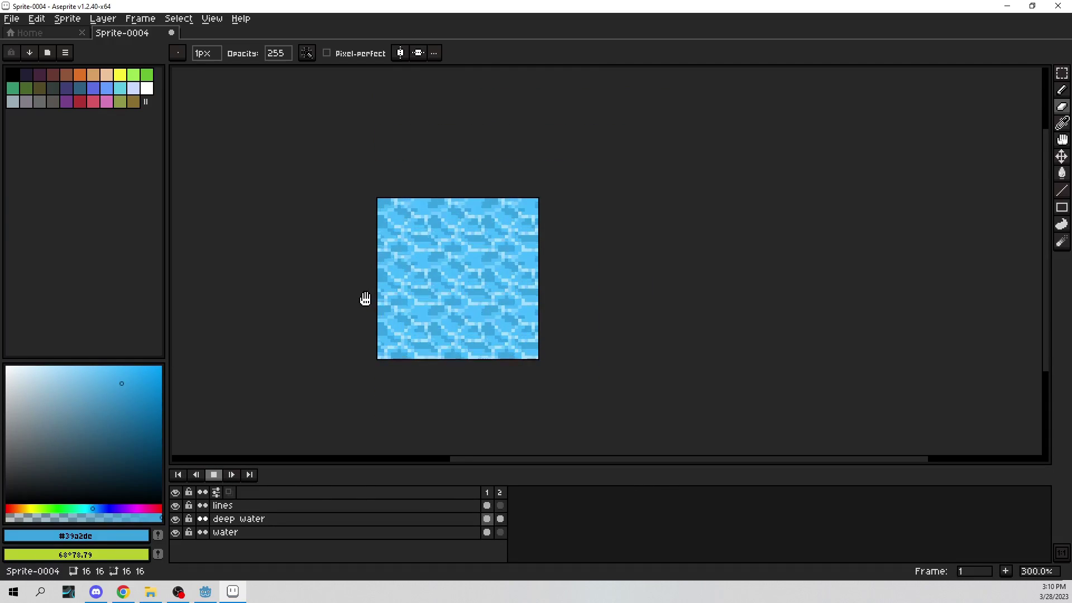
{"action": "scroll", "coordinate": [365, 300], "scroll_direction": "up", "scroll_amount": 1}
{"action": "left_click", "coordinate": [214, 474]}
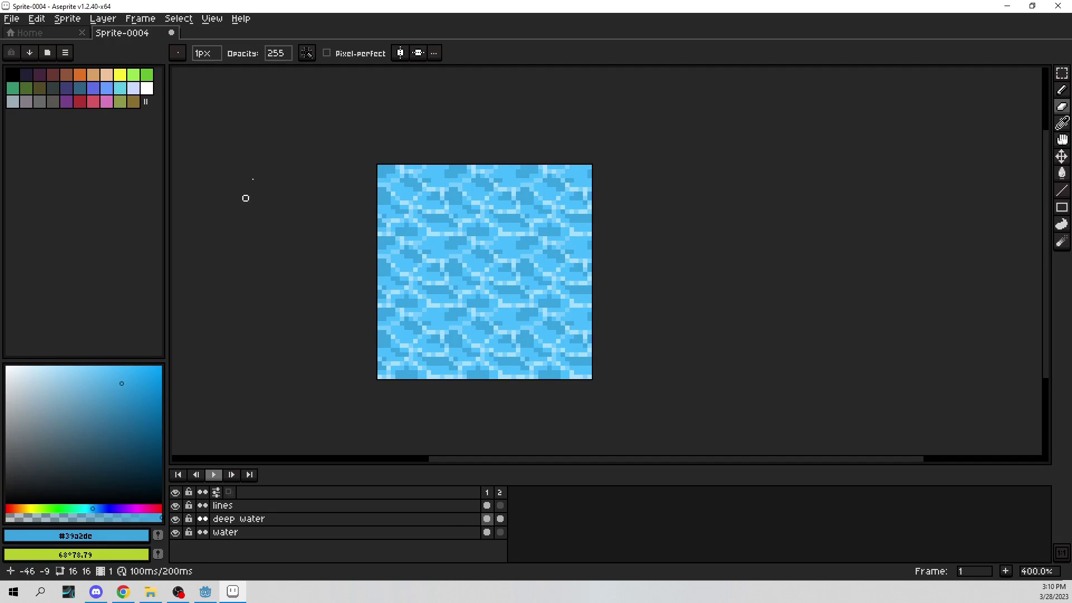
Set a constant duration of 300 milliseconds for all frames and play the animation
{"action": "left_click", "coordinate": [140, 18]}
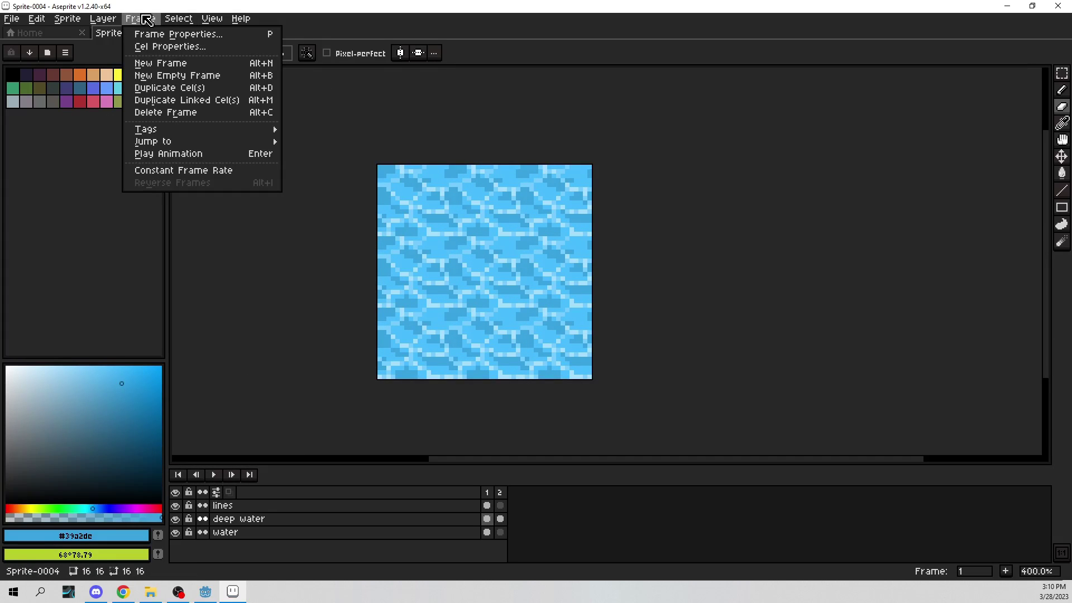
{"action": "left_click", "coordinate": [223, 170]}
{"action": "type", "text": "50"}
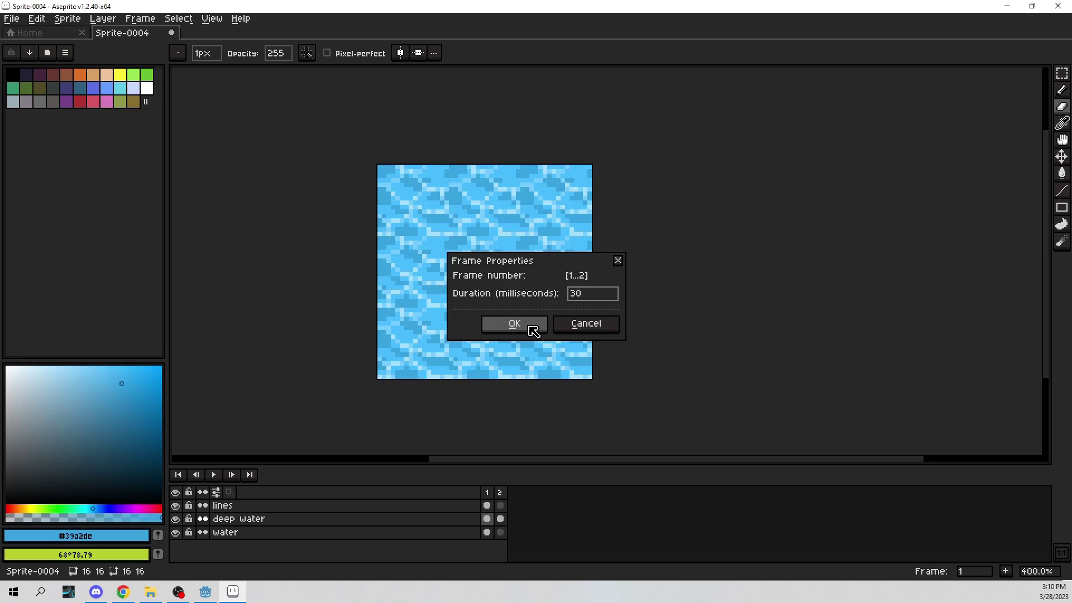
{"action": "left_click", "coordinate": [527, 327]}
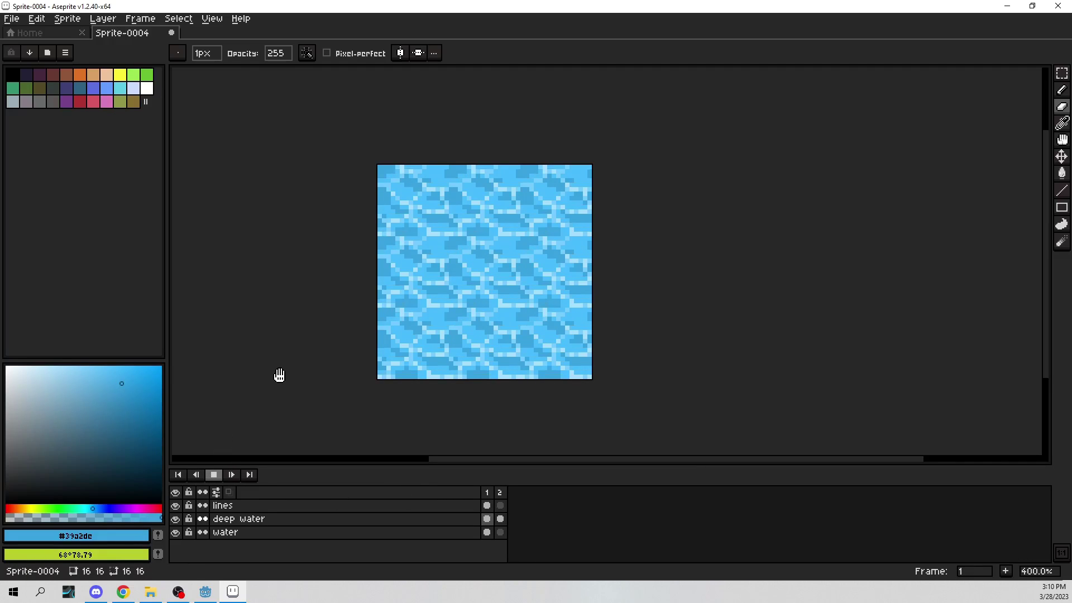
{"action": "scroll", "coordinate": [517, 318], "scroll_direction": "down", "scroll_amount": 2}
{"action": "left_click_drag", "start_coordinate": [610, 302], "coordinate": [642, 286]}
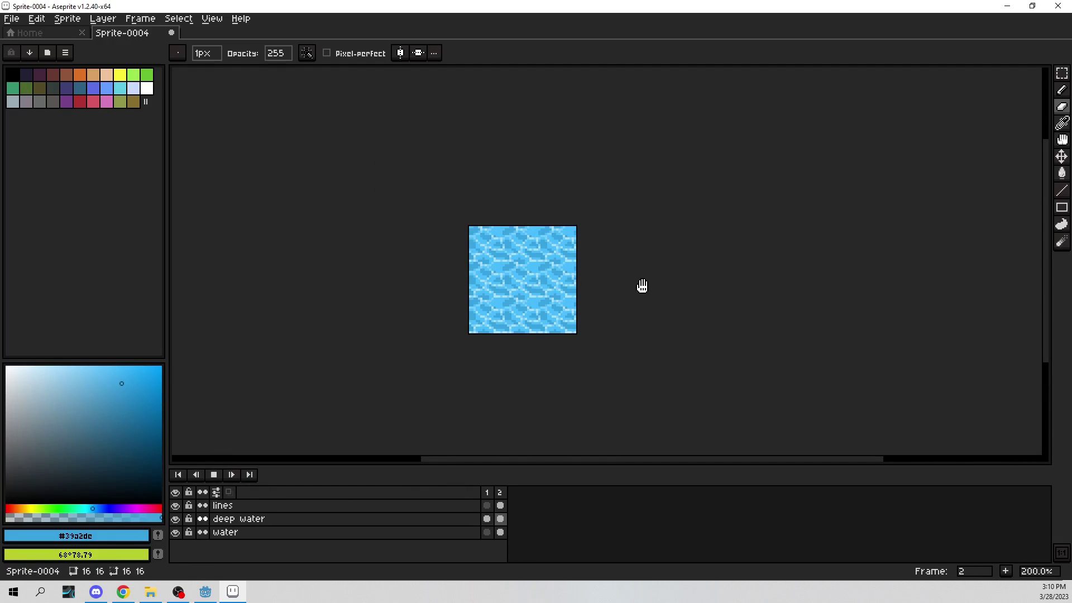
{"action": "scroll", "coordinate": [559, 295], "scroll_direction": "up", "scroll_amount": 4}
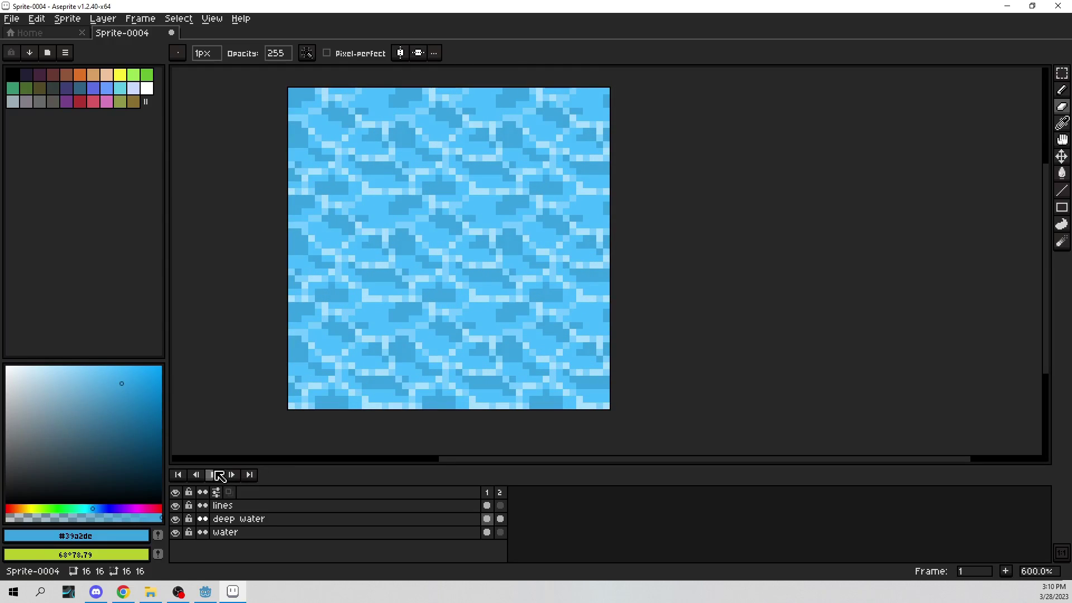
Set the constant frame duration to 400 milliseconds and play the animation to check its speed
{"action": "left_click", "coordinate": [140, 17]}
{"action": "left_click", "coordinate": [202, 171]}
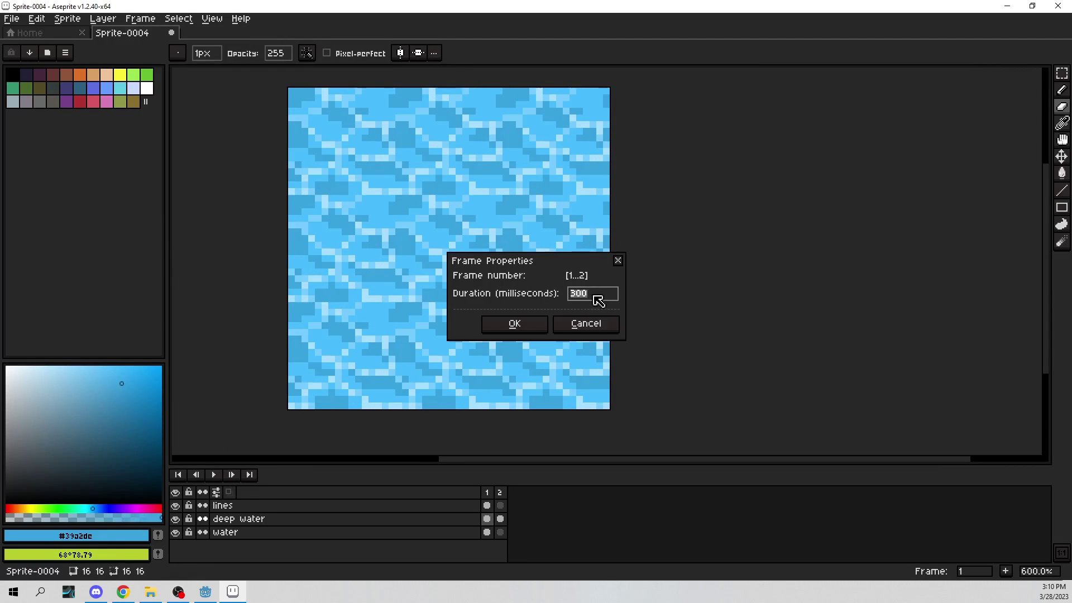
{"action": "key", "text": "Return"}
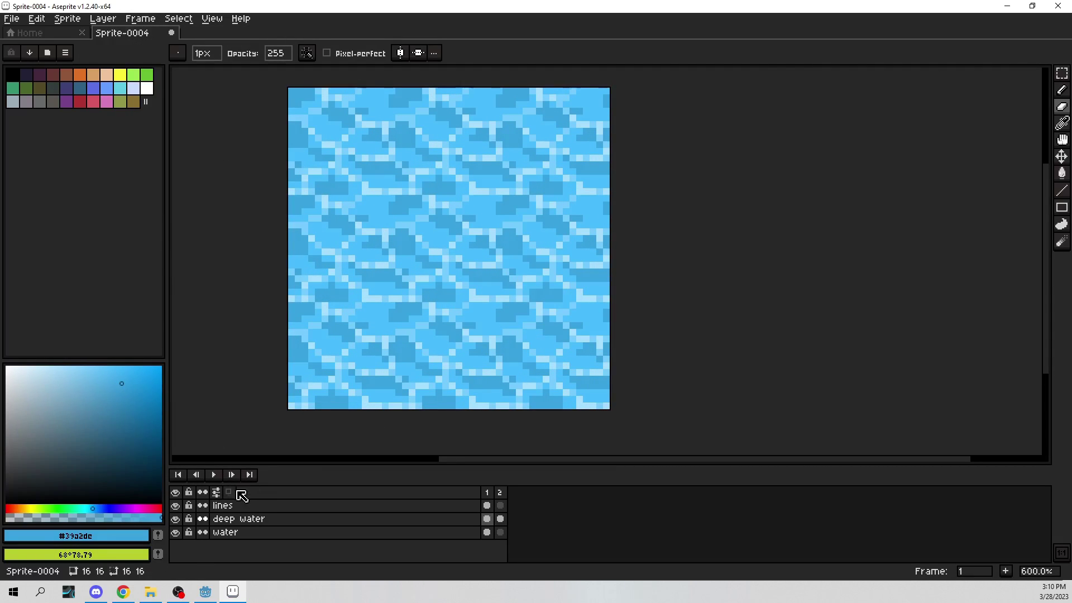
{"action": "scroll", "coordinate": [517, 314], "scroll_direction": "down", "scroll_amount": 3}
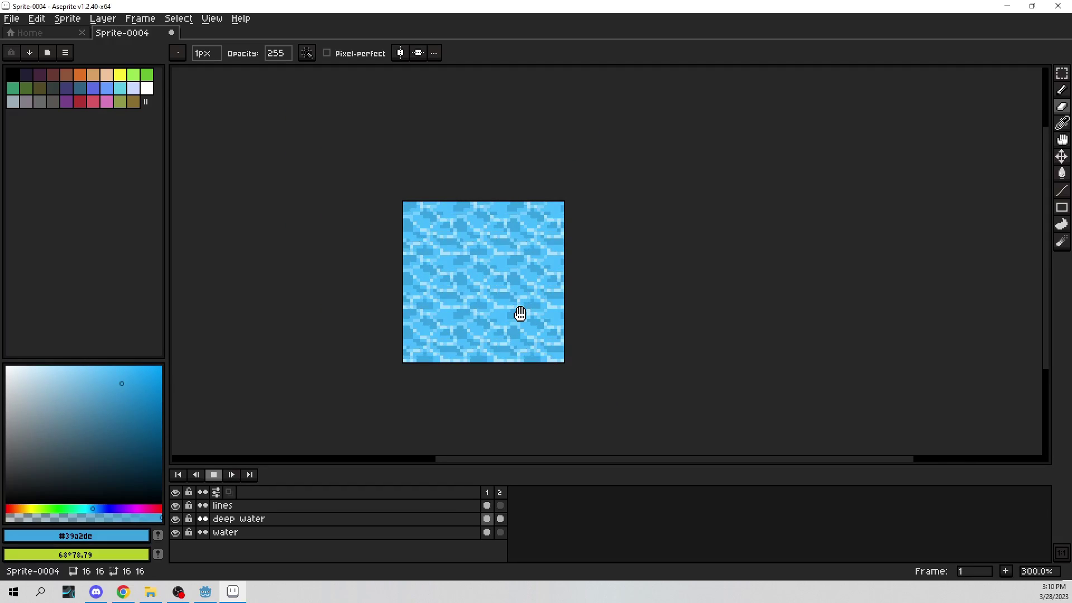
{"action": "scroll", "coordinate": [497, 299], "scroll_direction": "up", "scroll_amount": 2}
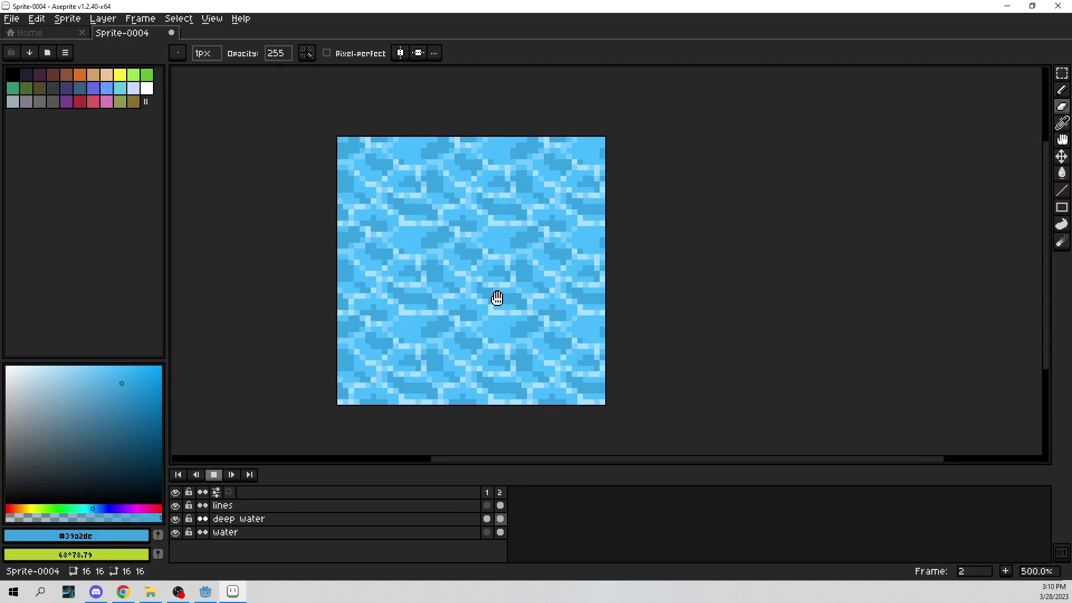
{"action": "scroll", "coordinate": [497, 298], "scroll_direction": "up", "scroll_amount": 1}
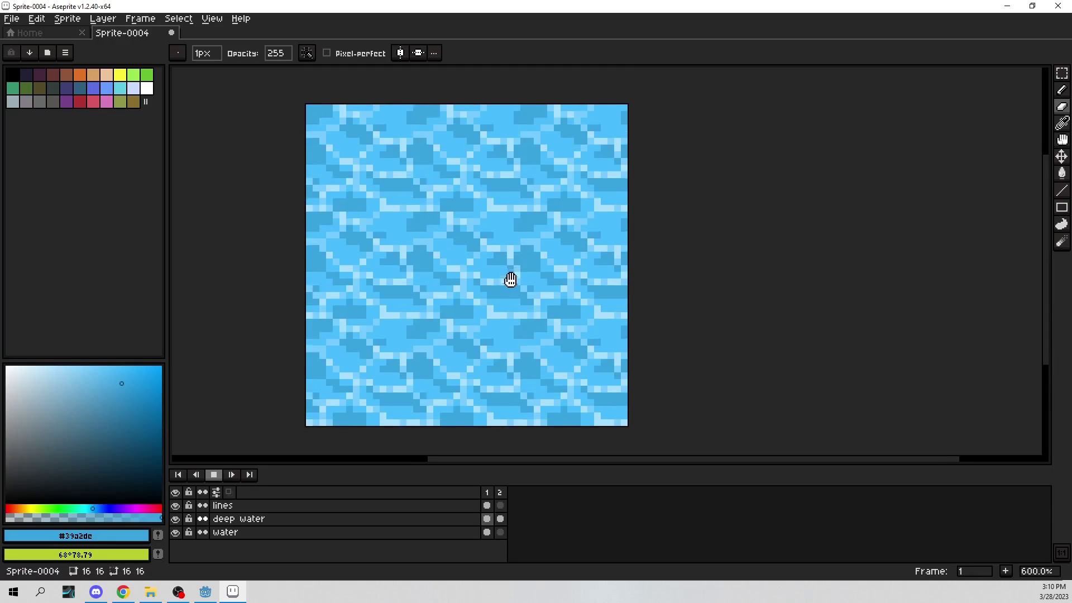
{"action": "left_click_drag", "start_coordinate": [485, 191], "coordinate": [481, 149]}
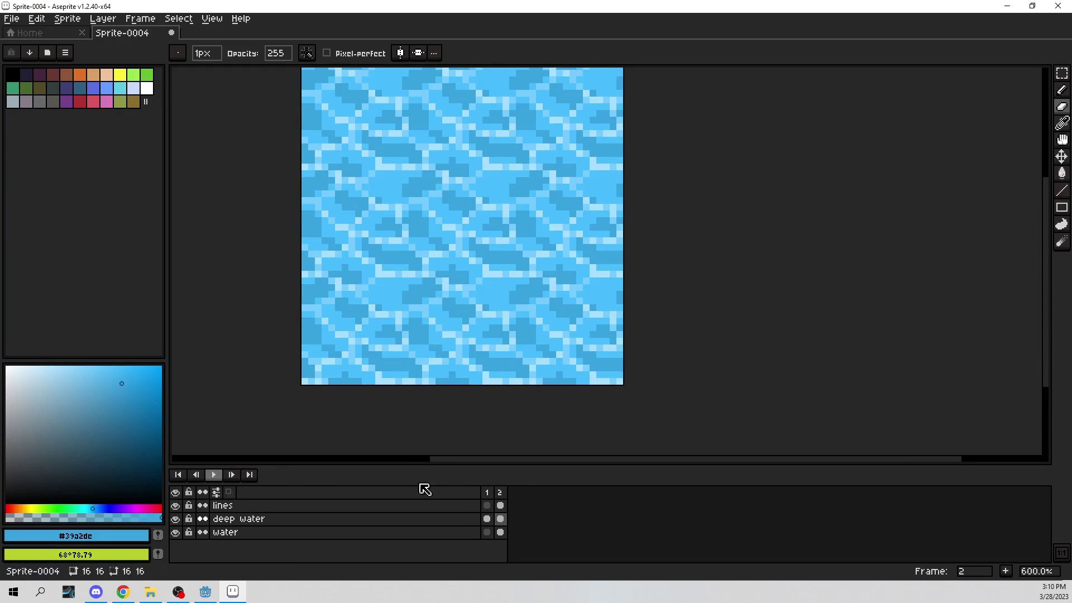
Add a new frame copied from frame 2, and another copied from frame 1, for four frames in total
{"action": "left_click", "coordinate": [499, 508]}
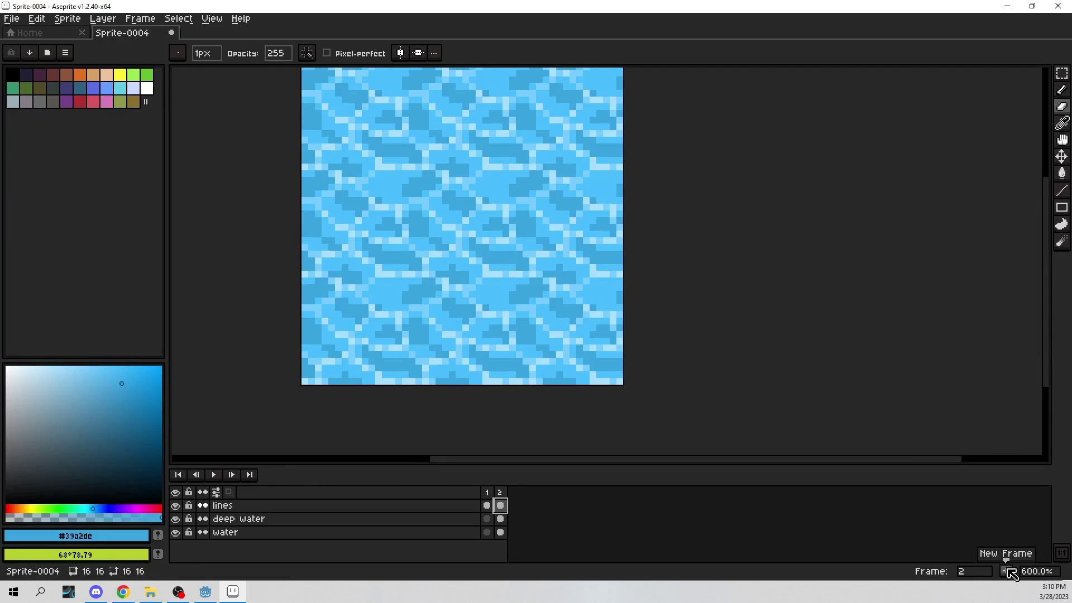
{"action": "left_click", "coordinate": [1012, 573]}
{"action": "left_click", "coordinate": [515, 521]}
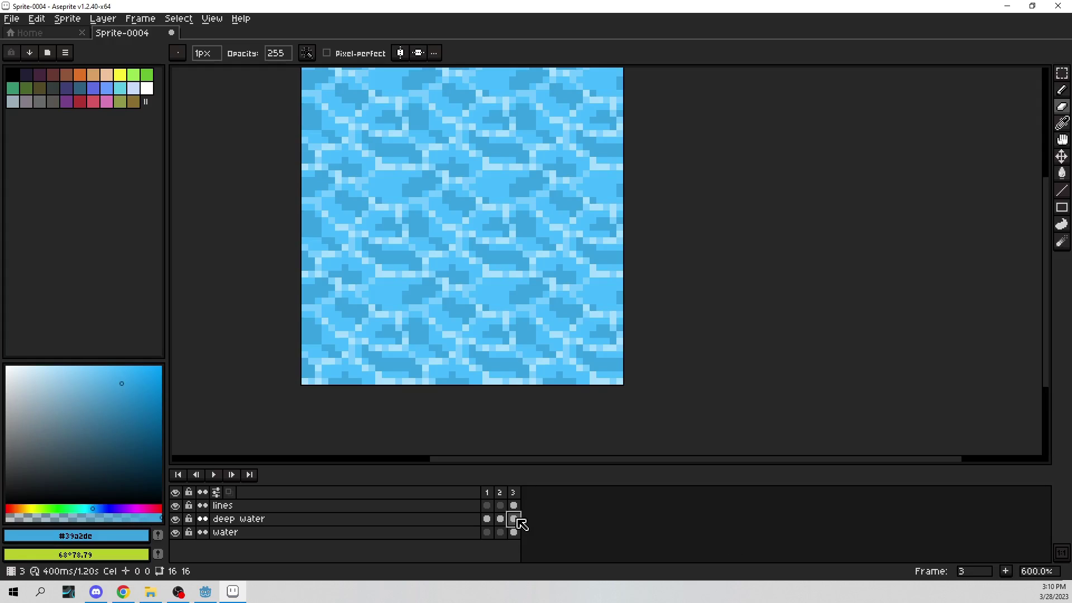
{"action": "left_click", "coordinate": [488, 519]}
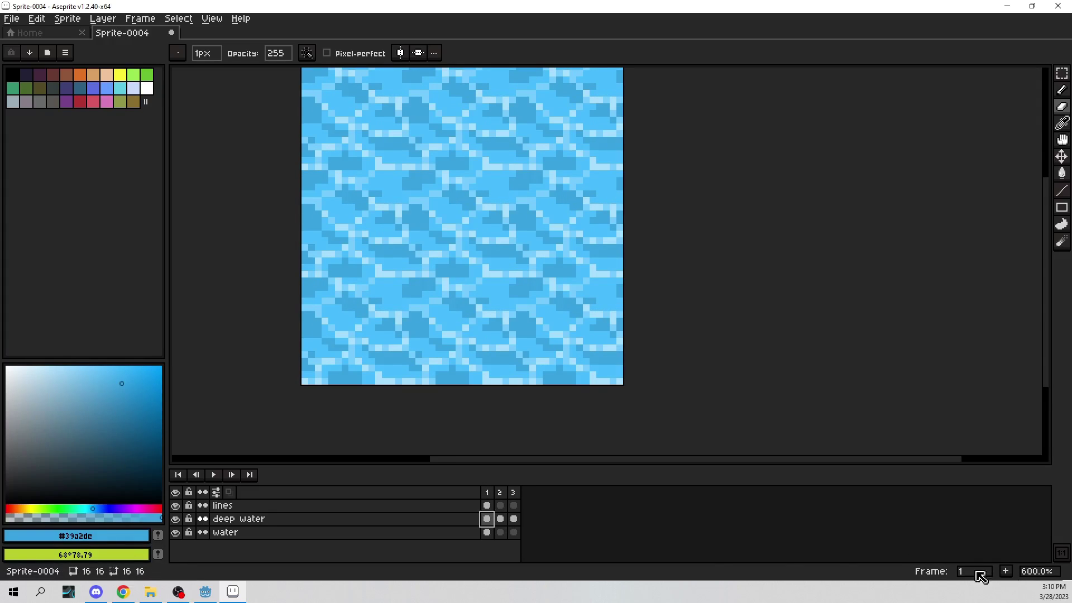
{"action": "left_click", "coordinate": [1006, 571]}
Check the deep water cels across the four frames, and hide the lines and water layers in frame 4
{"action": "left_click", "coordinate": [501, 519]}
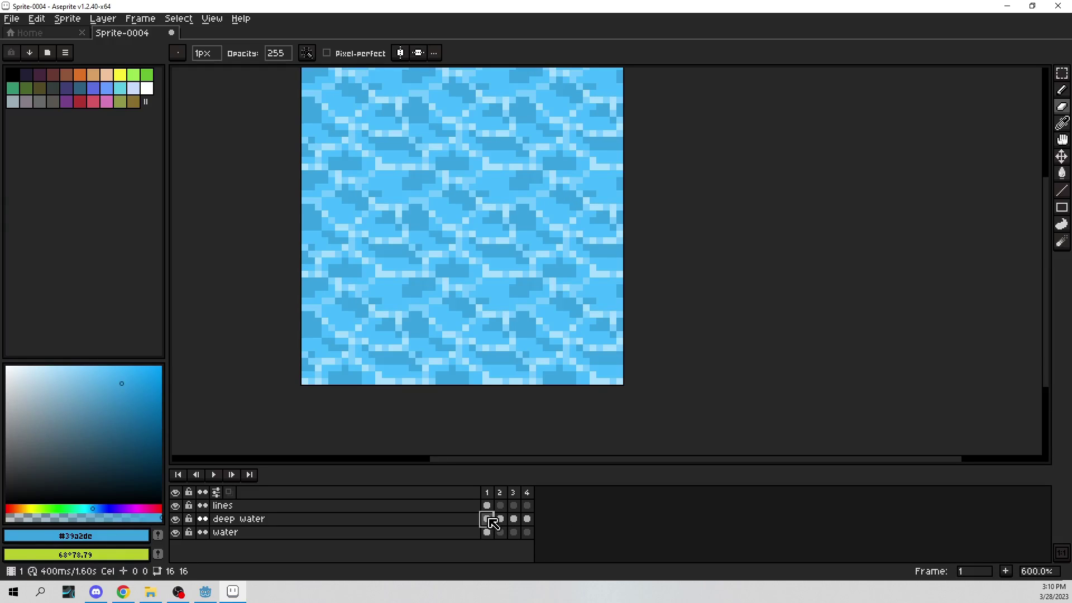
{"action": "left_click", "coordinate": [488, 520]}
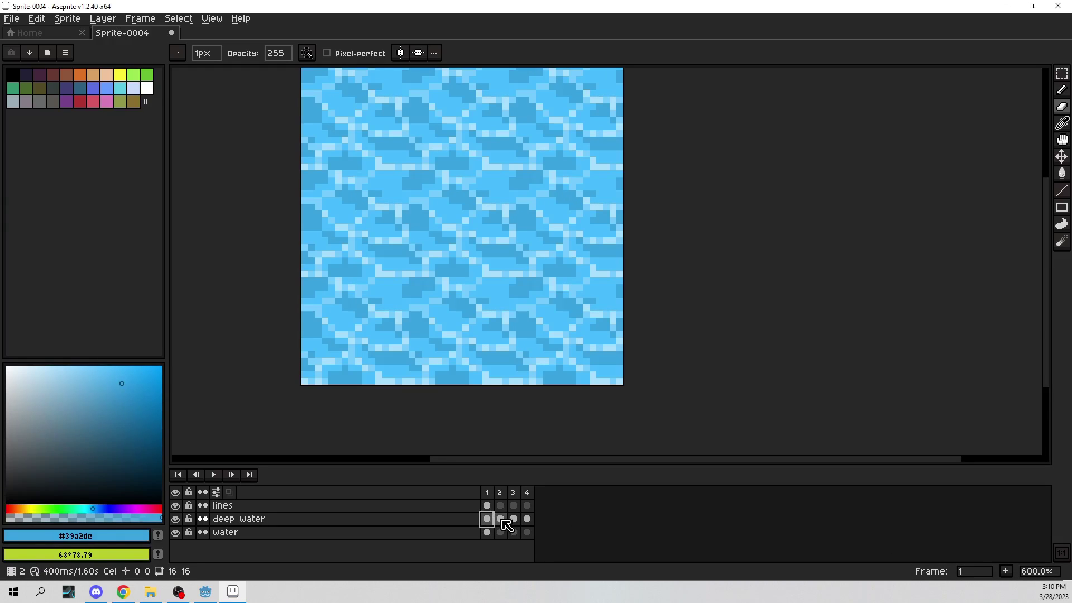
{"action": "left_click", "coordinate": [512, 521]}
{"action": "left_click", "coordinate": [527, 519]}
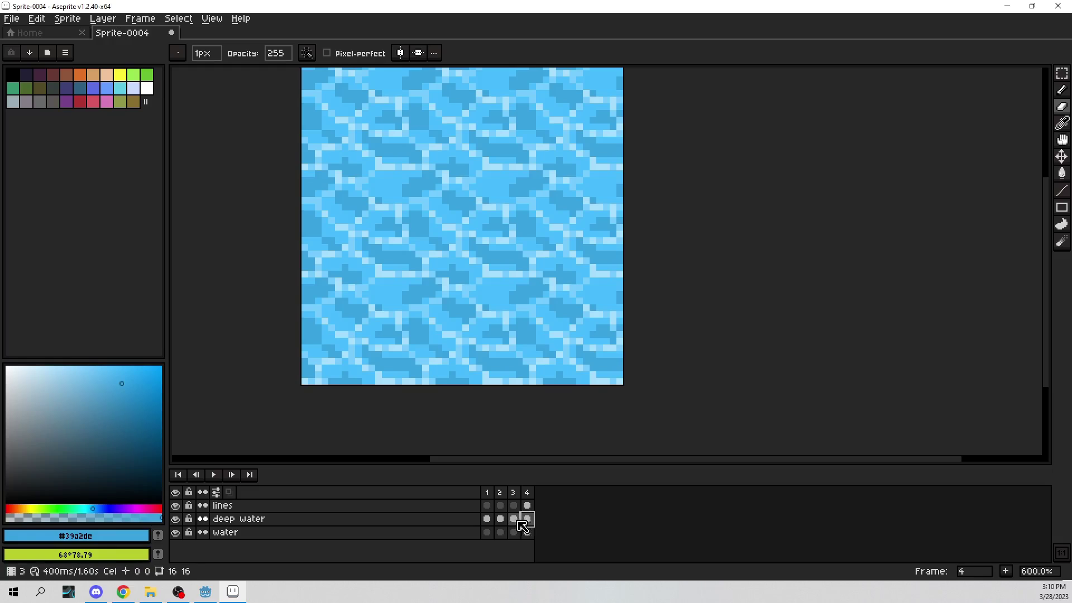
{"action": "left_click", "coordinate": [175, 505]}
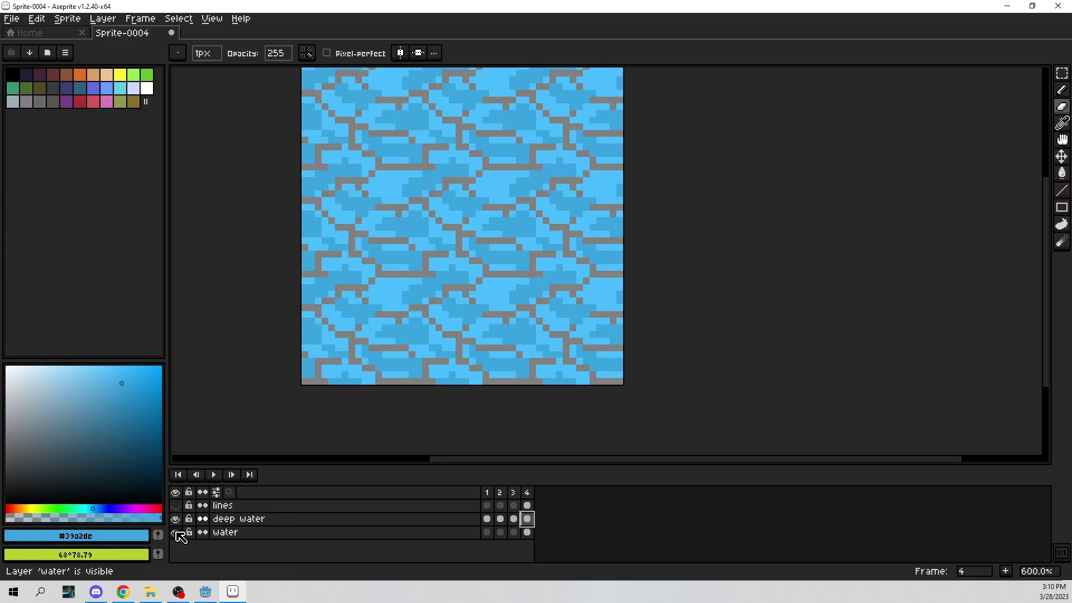
{"action": "left_click", "coordinate": [176, 532]}
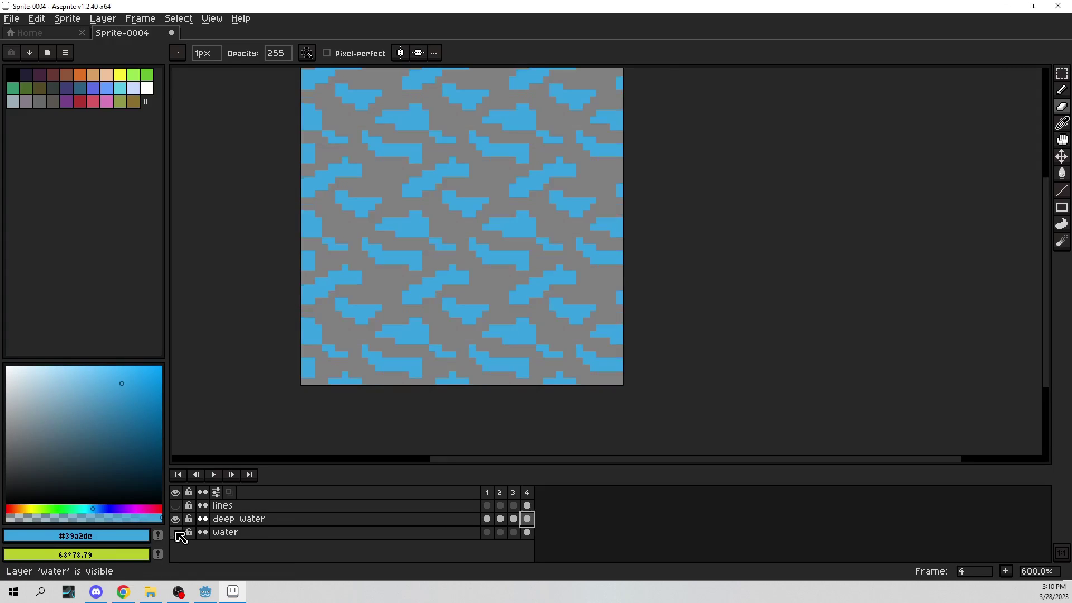
Compare the deep water cels across the four frames and play the animation to check the movement
{"action": "left_click", "coordinate": [487, 519]}
{"action": "left_click", "coordinate": [500, 524]}
{"action": "left_click", "coordinate": [490, 523]}
{"action": "left_click", "coordinate": [501, 522]}
{"action": "left_click", "coordinate": [490, 522]}
{"action": "left_click", "coordinate": [501, 521]}
{"action": "left_click", "coordinate": [513, 520]}
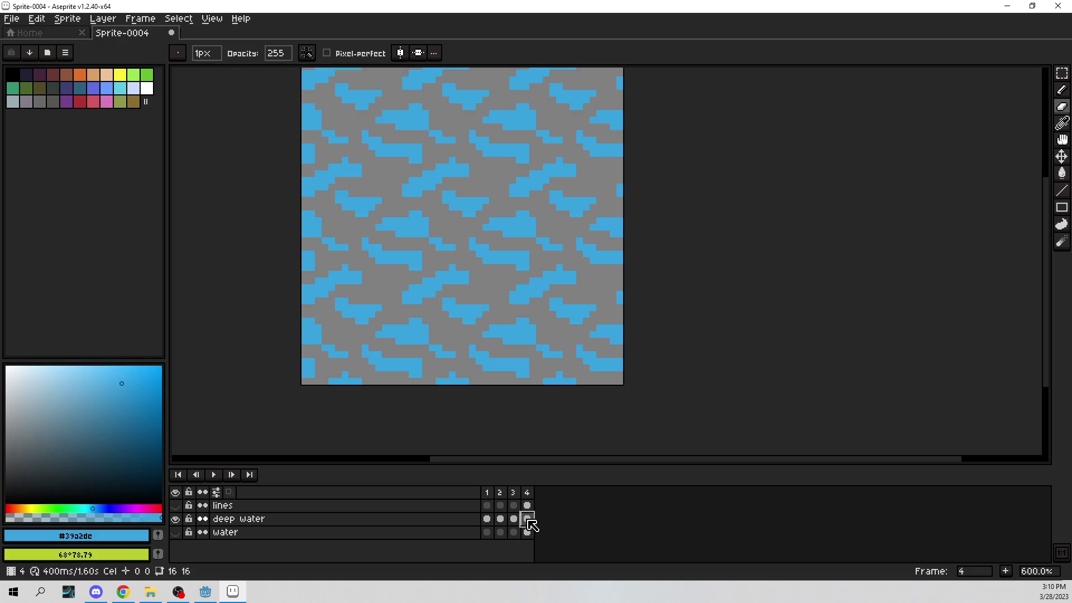
{"action": "left_click", "coordinate": [488, 521]}
{"action": "left_click", "coordinate": [514, 521]}
{"action": "left_click", "coordinate": [488, 520]}
{"action": "left_click", "coordinate": [214, 475]}
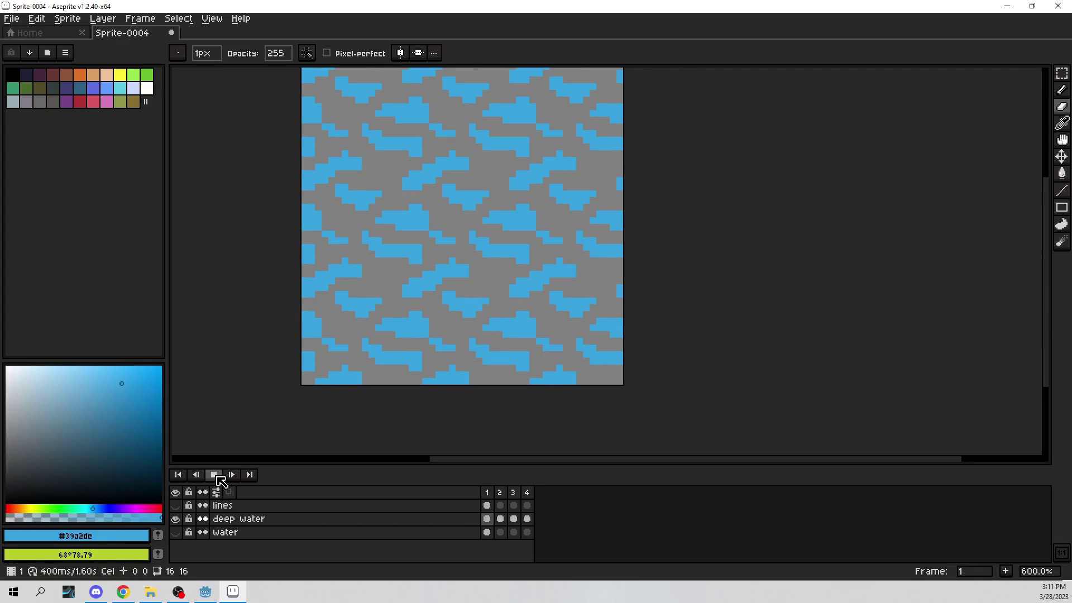
Show the water and lines layers again and look through the lines cels of the first frames
{"action": "left_click", "coordinate": [175, 532]}
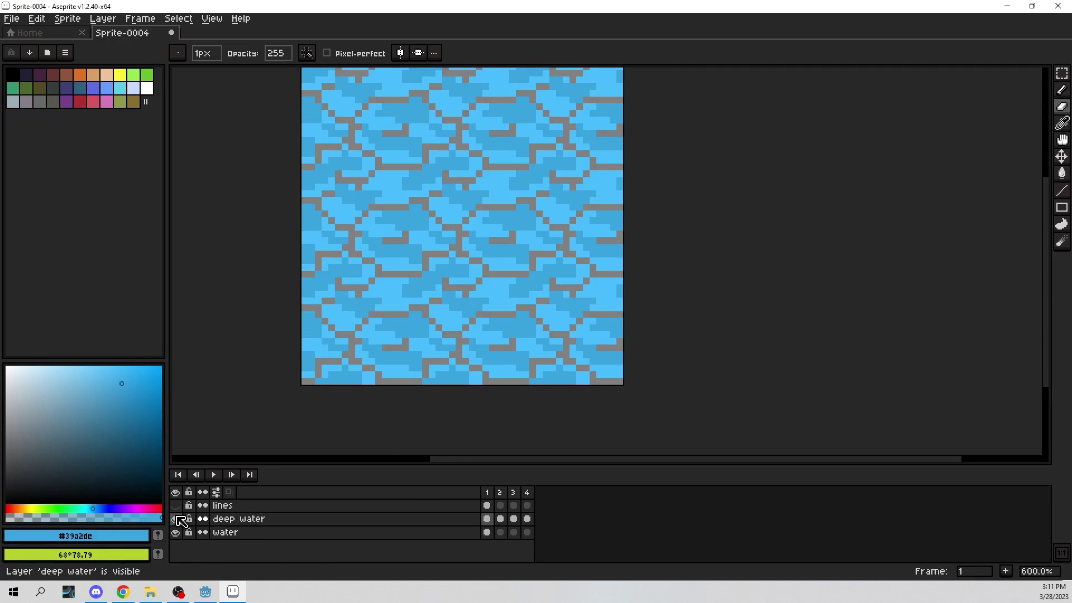
{"action": "left_click", "coordinate": [176, 506]}
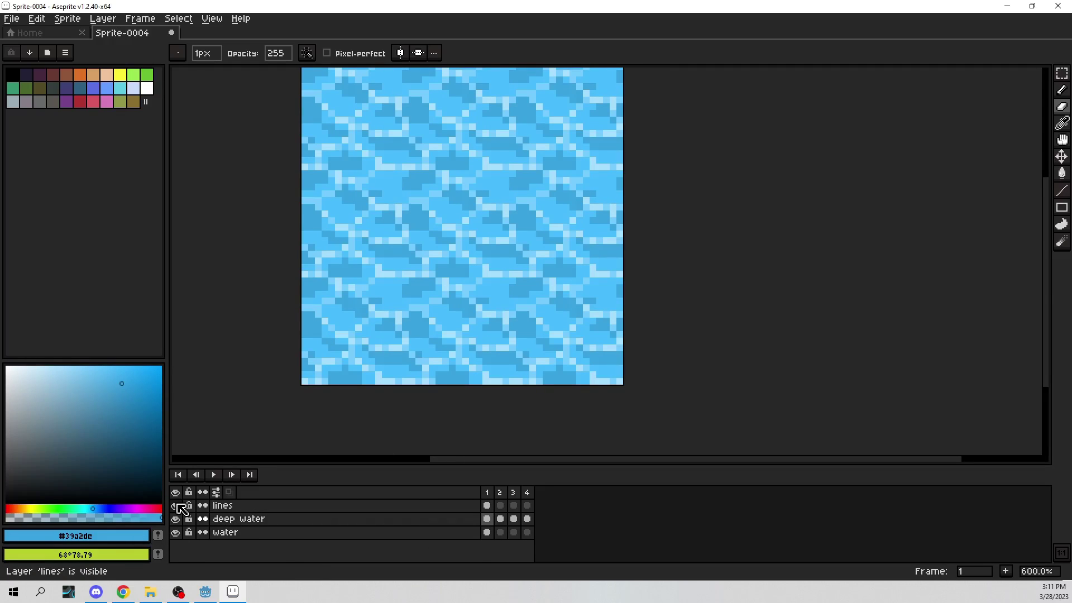
{"action": "left_click", "coordinate": [500, 507]}
{"action": "left_click", "coordinate": [513, 506]}
{"action": "left_click", "coordinate": [488, 520]}
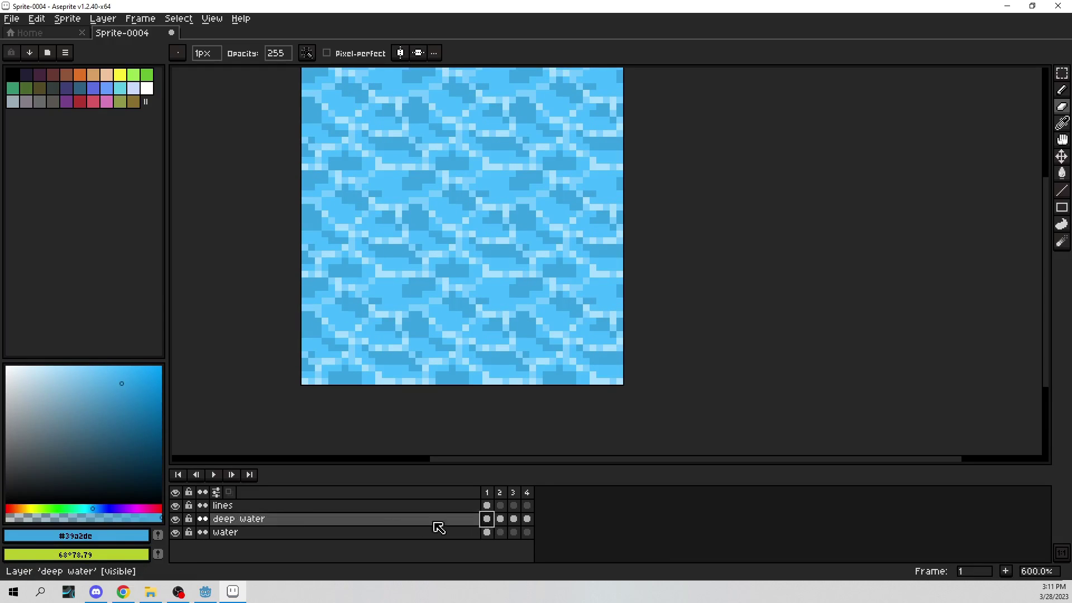
{"action": "right_click", "coordinate": [506, 520]}
{"action": "left_click", "coordinate": [552, 530]}
{"action": "left_click", "coordinate": [527, 519]}
{"action": "right_click", "coordinate": [528, 518]}
{"action": "left_click", "coordinate": [574, 525]}
{"action": "key", "text": "ctrl+z"}
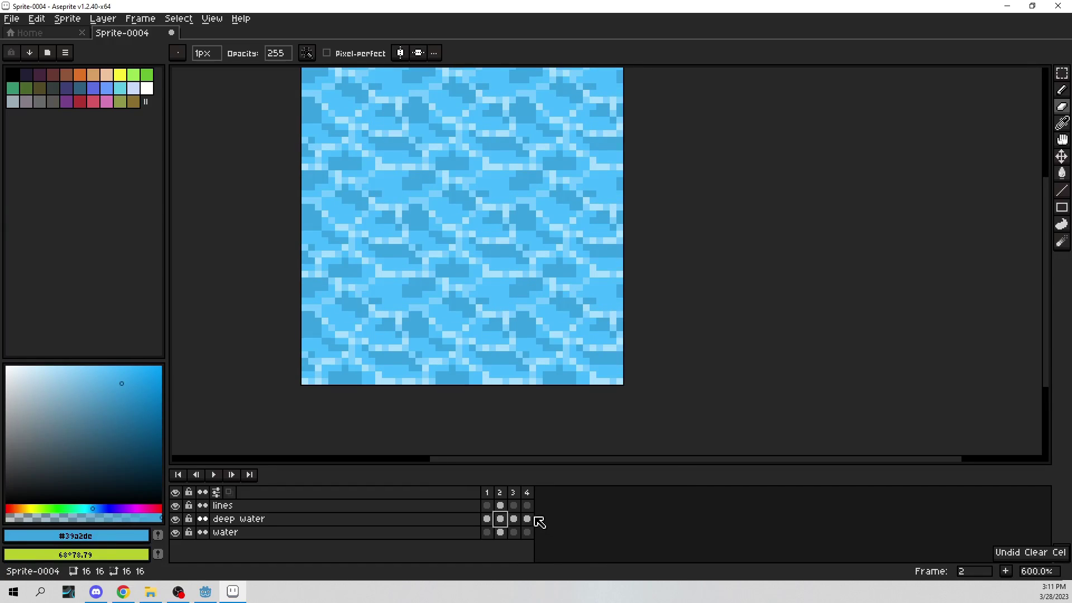
Hide the deep water and water layers so only the lines show, and select the lines cel in frame 2
{"action": "left_click", "coordinate": [487, 505]}
{"action": "left_click", "coordinate": [512, 508]}
{"action": "scroll", "coordinate": [506, 218], "scroll_direction": "up", "scroll_amount": 1}
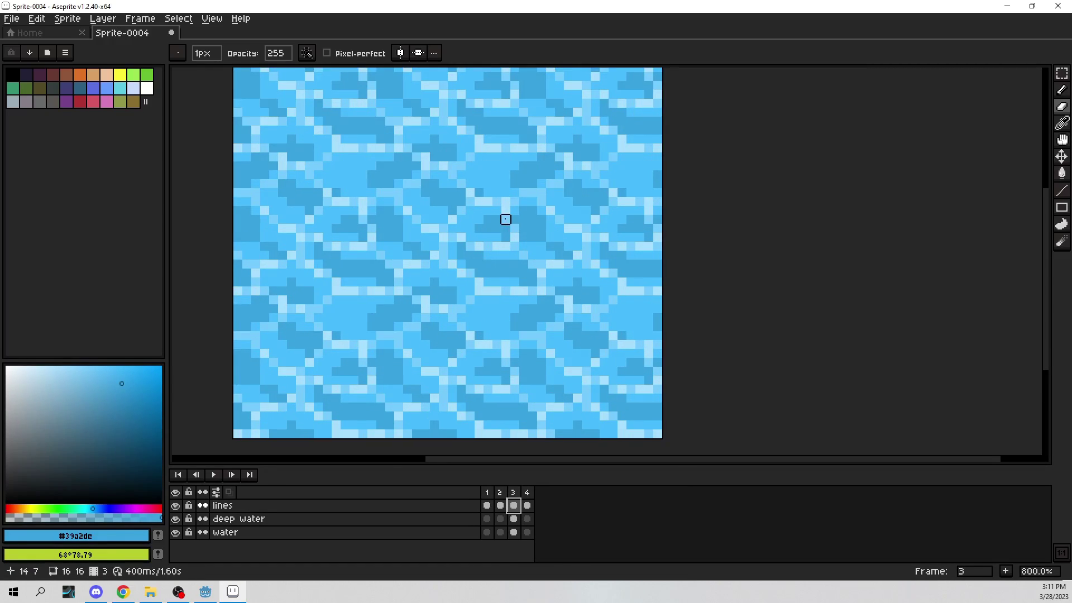
{"action": "left_click", "coordinate": [174, 519]}
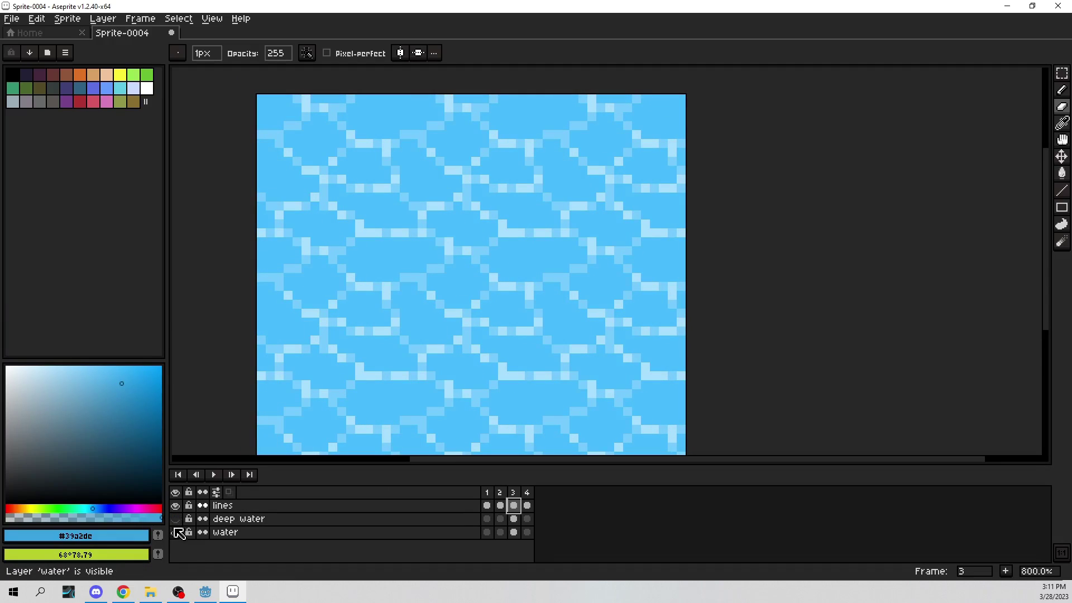
{"action": "left_click", "coordinate": [175, 532]}
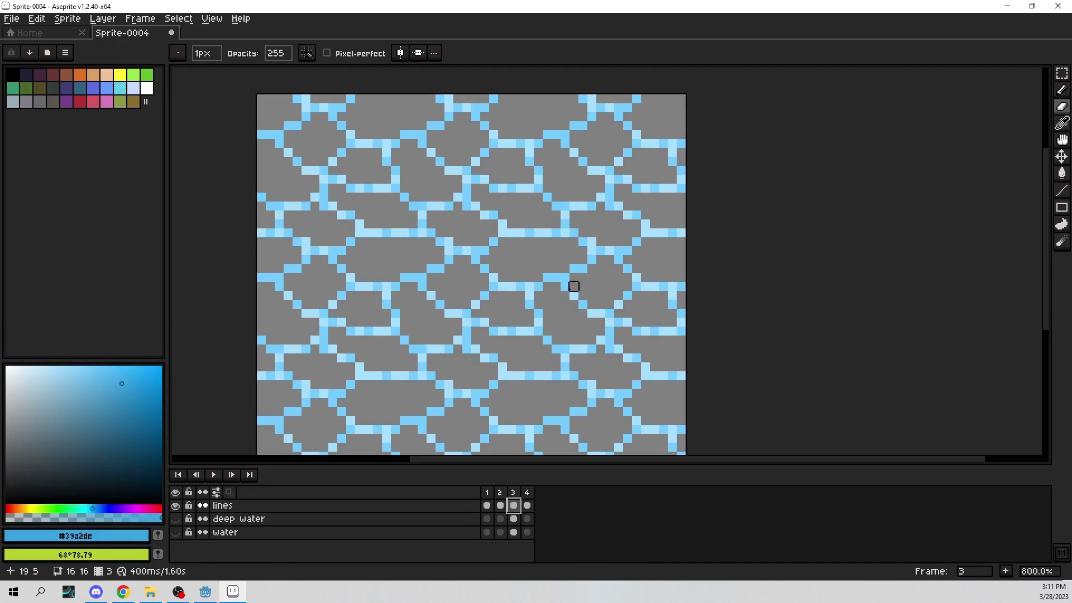
{"action": "left_click", "coordinate": [501, 505]}
{"action": "scroll", "coordinate": [525, 207], "scroll_direction": "up", "scroll_amount": 3}
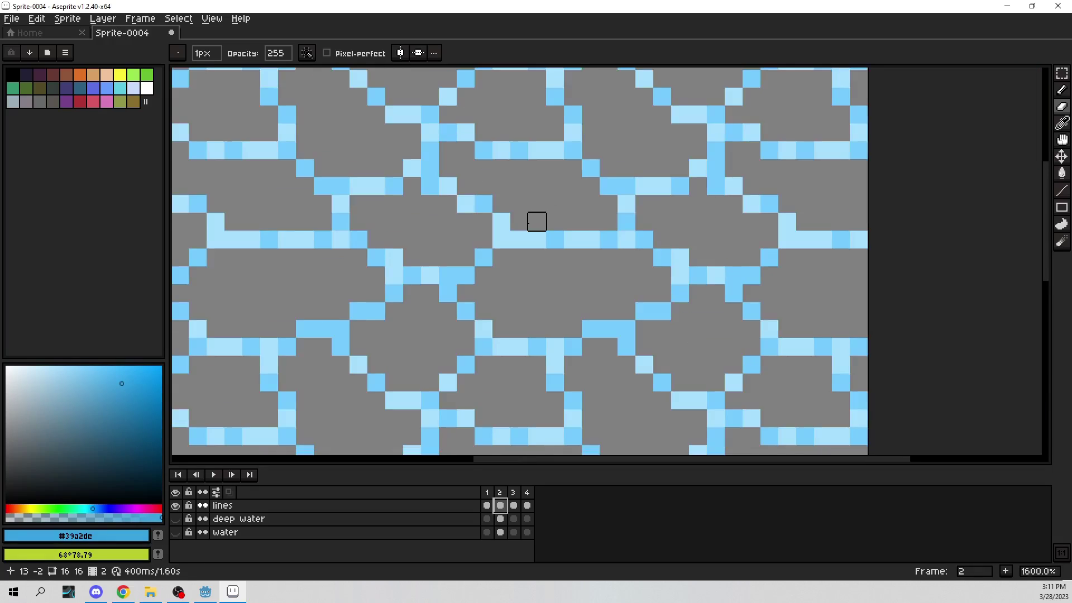
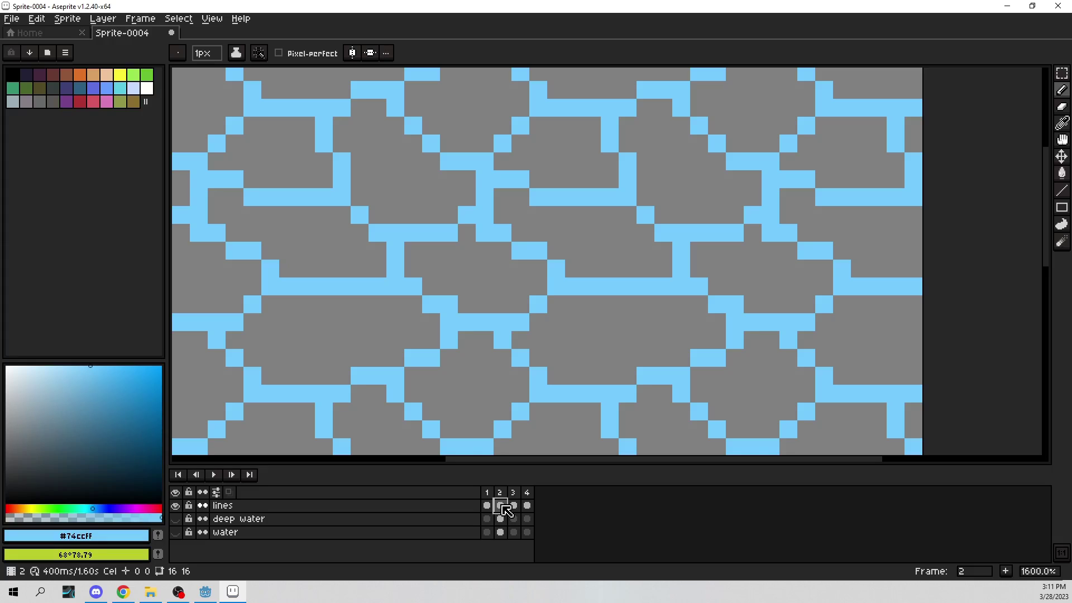
Sample the light blue #a7dfff from the frame 1 lines and pencil highlights on a horizontal line and its adjoining vertical line in frame 2
{"action": "left_click", "coordinate": [489, 506]}
{"action": "key", "text": "i"}
{"action": "left_click", "coordinate": [564, 279]}
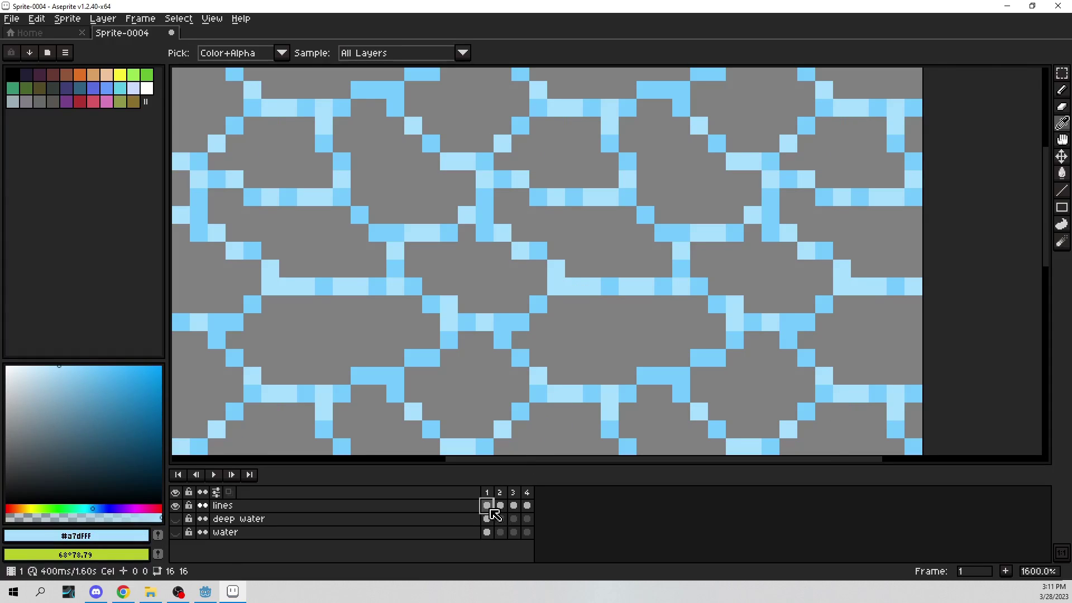
{"action": "left_click", "coordinate": [500, 506]}
{"action": "key", "text": "b"}
{"action": "left_click", "coordinate": [594, 287]}
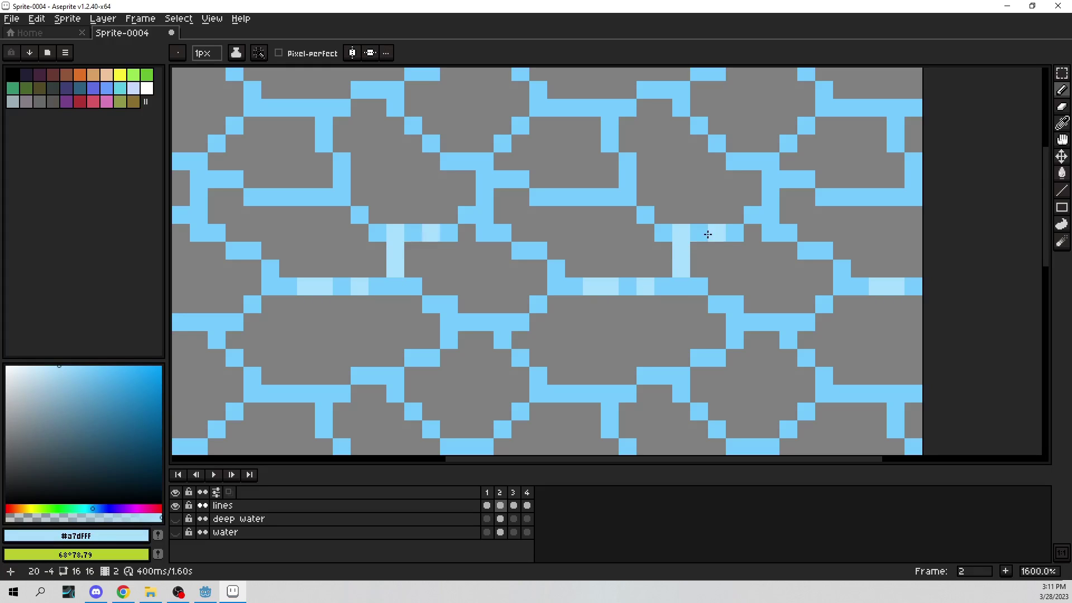
Paint light blue highlights along the lower edge of the small cell and the line junction beside it in frame 2
{"action": "left_click_drag", "start_coordinate": [622, 179], "coordinate": [623, 194]}
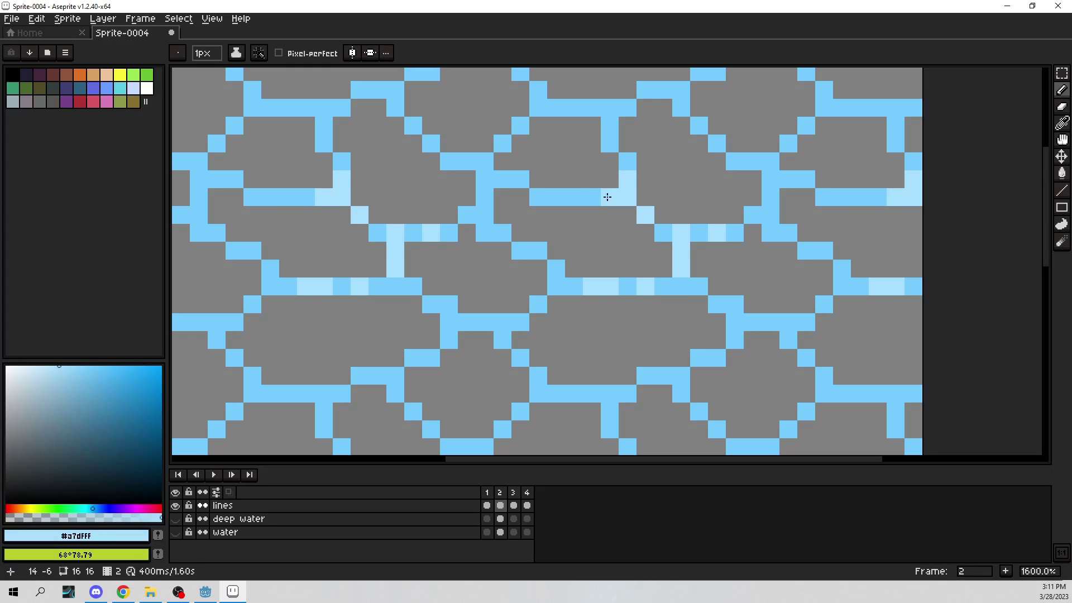
{"action": "left_click", "coordinate": [574, 197]}
{"action": "left_click", "coordinate": [538, 197]}
{"action": "left_click", "coordinate": [521, 179]}
{"action": "left_click", "coordinate": [503, 179]}
{"action": "left_click", "coordinate": [467, 161]}
{"action": "left_click", "coordinate": [520, 128]}
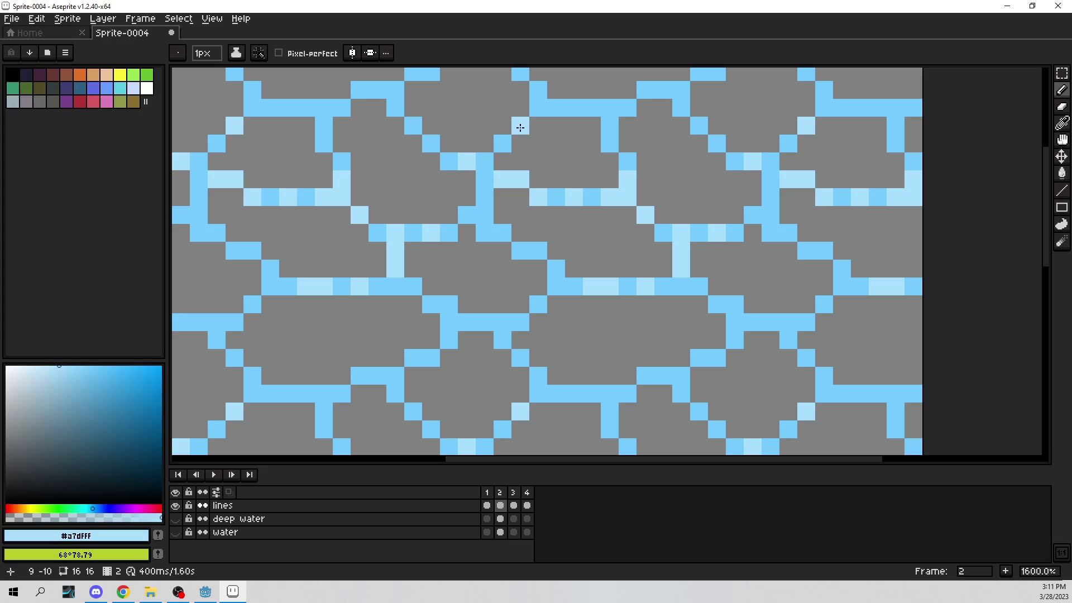
Add highlight pixels to the diagonal and top edge of the small cell in frame 2, undoing the surplus ones
{"action": "left_click", "coordinate": [502, 144]}
{"action": "left_click", "coordinate": [538, 90]}
{"action": "left_click", "coordinate": [575, 108]}
{"action": "left_click", "coordinate": [592, 108]}
{"action": "left_click", "coordinate": [628, 108]}
{"action": "key", "text": "ctrl+z"}
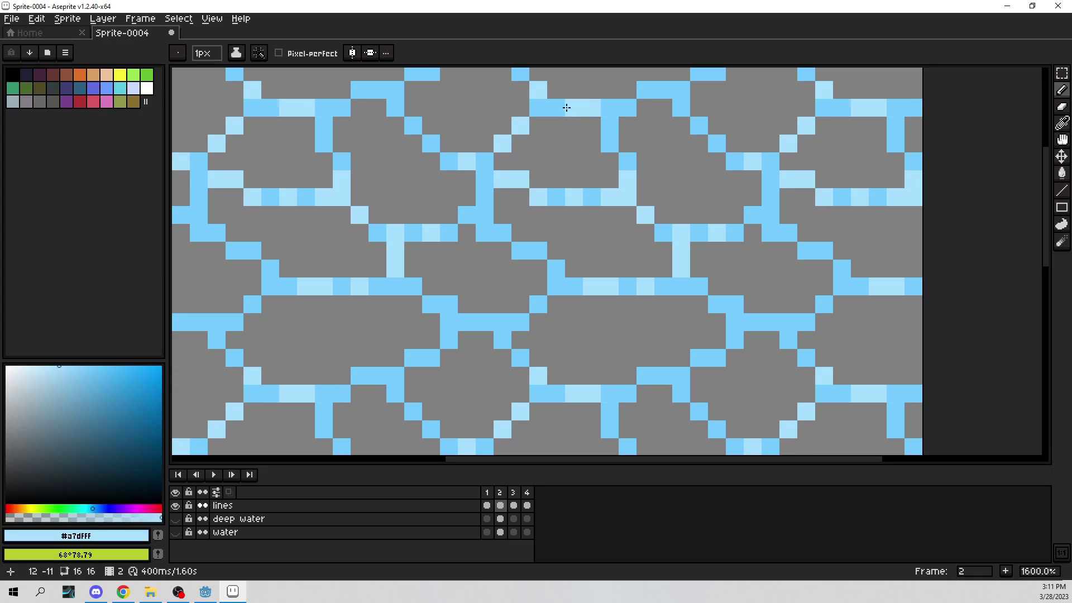
{"action": "left_click", "coordinate": [561, 107]}
{"action": "key", "text": "ctrl+z"}
{"action": "key", "text": "ctrl+z"}
{"action": "key", "text": "ctrl+z"}
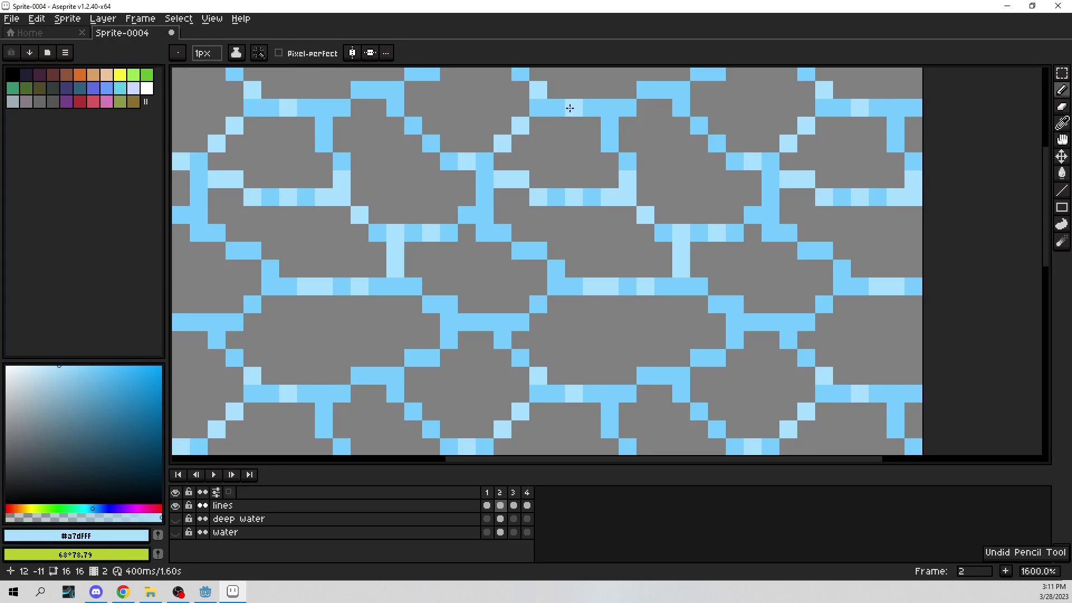
Highlight the small cell's upper corner, its short vertical line and the neighbouring stepped line in frame 2
{"action": "left_click", "coordinate": [610, 108]}
{"action": "left_click", "coordinate": [628, 107]}
{"action": "left_click", "coordinate": [610, 125]}
{"action": "left_click", "coordinate": [681, 89]}
{"action": "left_click", "coordinate": [664, 90]}
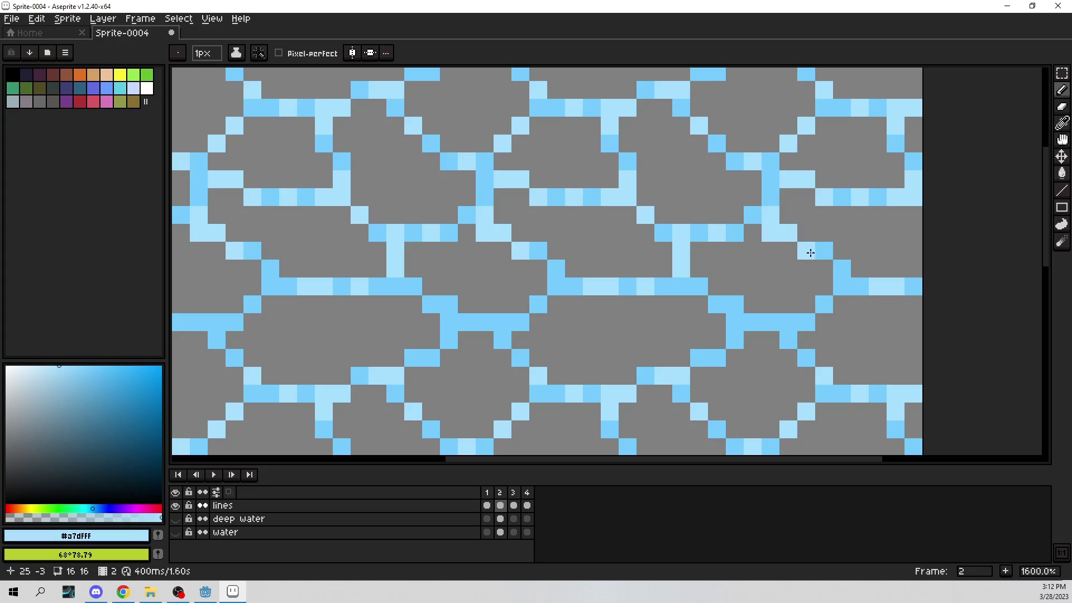
Finish the frame 2 highlights on the short horizontal link between the wide cells and the stepped pixels around it
{"action": "left_click", "coordinate": [826, 304]}
{"action": "left_click_drag", "start_coordinate": [790, 320], "coordinate": [756, 320]}
{"action": "left_click", "coordinate": [735, 306]}
{"action": "left_click", "coordinate": [734, 352]}
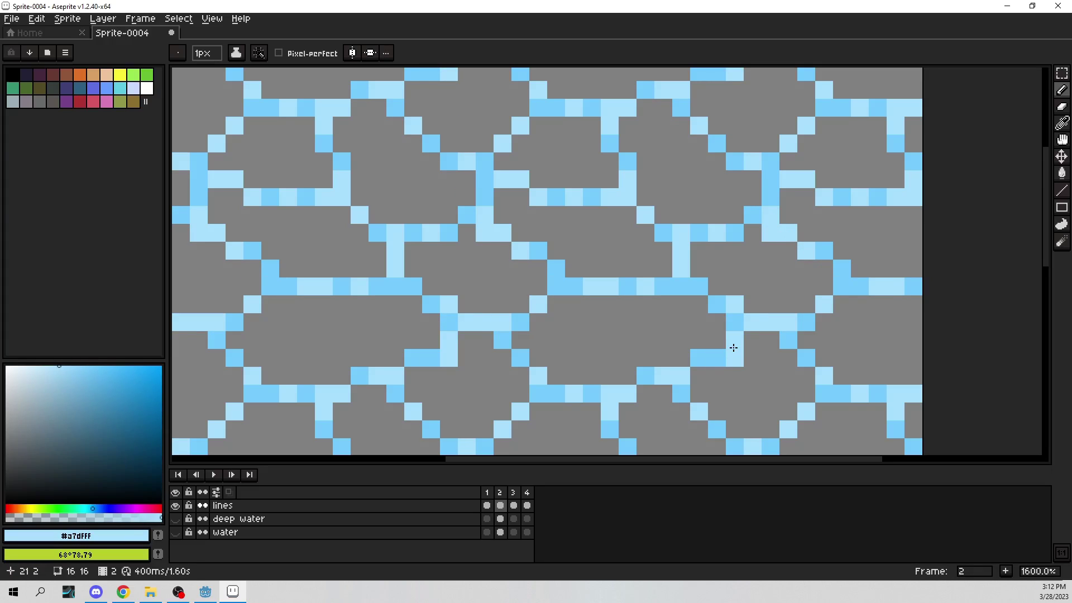
{"action": "scroll", "coordinate": [416, 223], "scroll_direction": "down", "scroll_amount": 3}
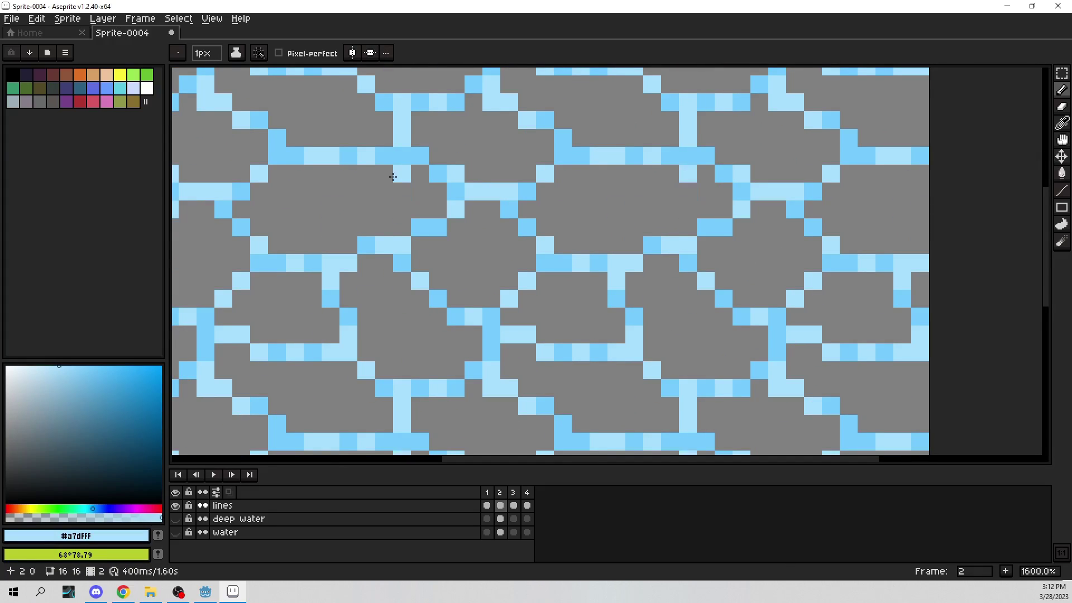
{"action": "left_click", "coordinate": [418, 156]}
{"action": "scroll", "coordinate": [495, 245], "scroll_direction": "down", "scroll_amount": 4}
{"action": "scroll", "coordinate": [530, 254], "scroll_direction": "up", "scroll_amount": 2}
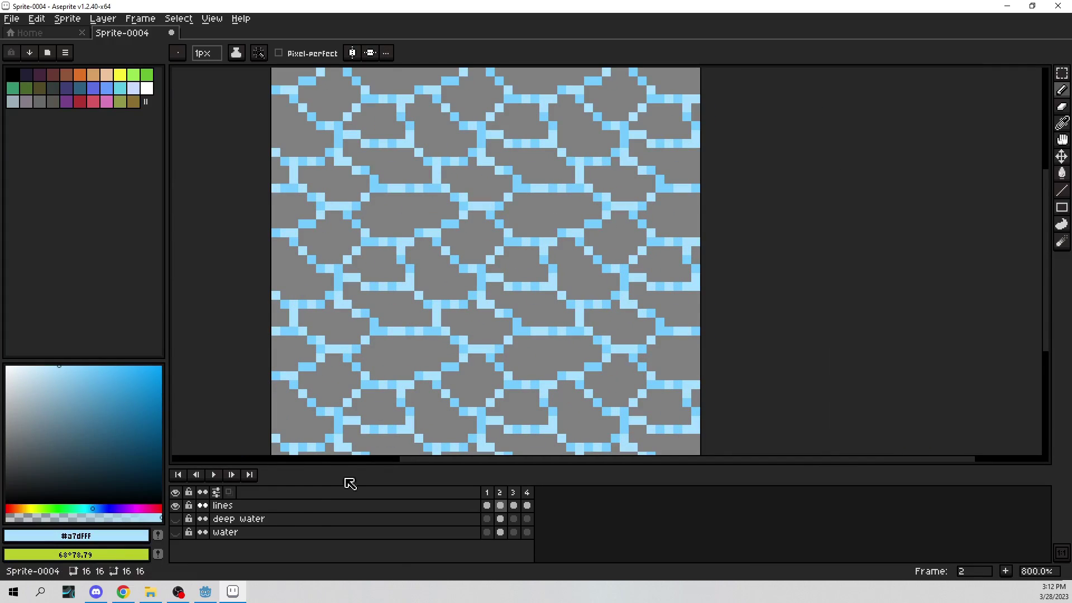
Repaint all the highlighted line pixels in frame 3 with the base line blue #74ccff
{"action": "left_click", "coordinate": [487, 506]}
{"action": "left_click", "coordinate": [500, 506]}
{"action": "left_click", "coordinate": [514, 506]}
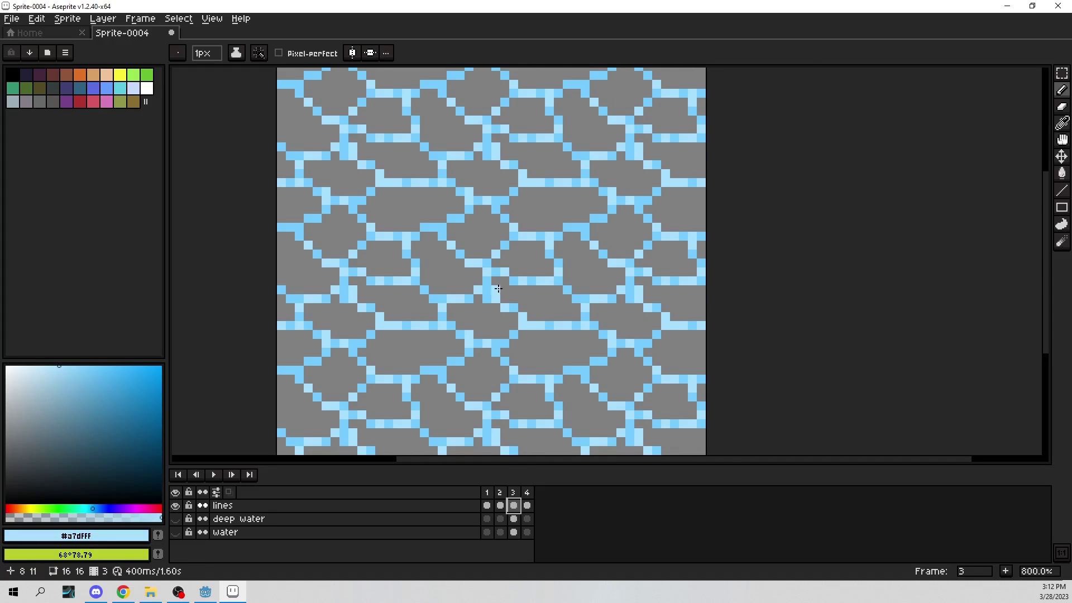
{"action": "scroll", "coordinate": [494, 263], "scroll_direction": "up", "scroll_amount": 1}
{"action": "left_click", "coordinate": [475, 259], "text": "alt"}
{"action": "left_click_drag", "start_coordinate": [465, 259], "coordinate": [444, 259]}
{"action": "left_click", "coordinate": [412, 224]}
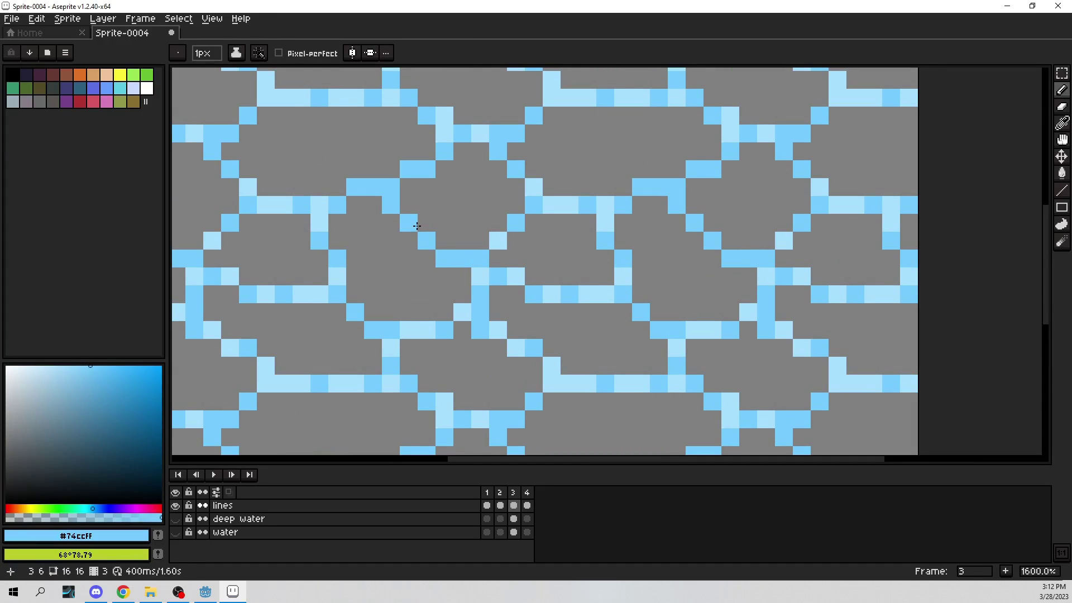
{"action": "left_click_drag", "start_coordinate": [443, 137], "coordinate": [444, 118]}
{"action": "left_click", "coordinate": [477, 137]}
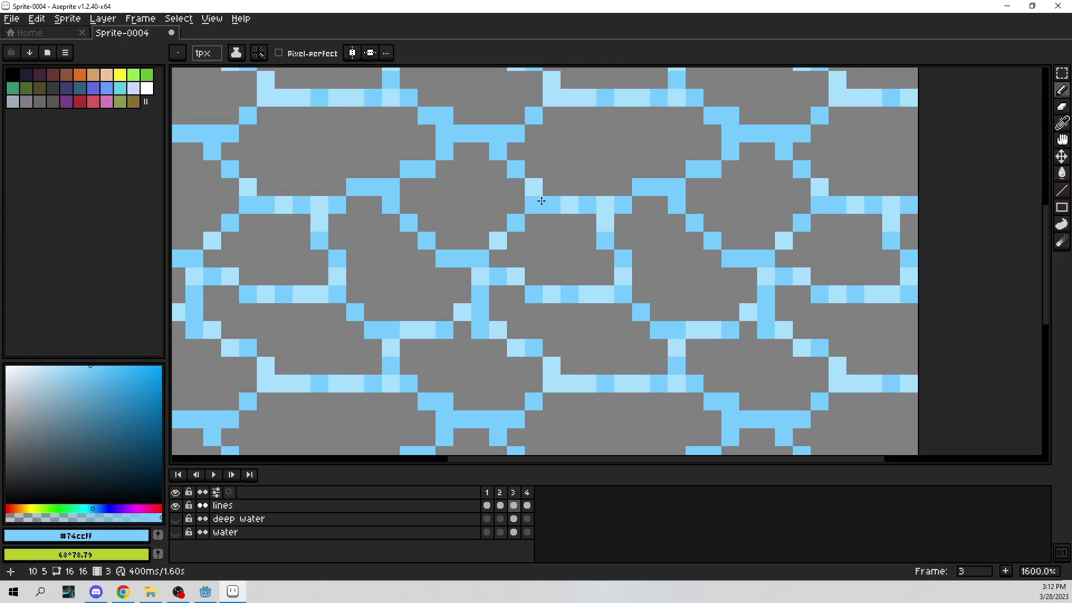
{"action": "mouse_move", "coordinate": [541, 200]}
{"action": "left_mouse_down"}
{"action": "mouse_move", "coordinate": [609, 206]}
{"action": "mouse_move", "coordinate": [628, 270]}
{"action": "mouse_move", "coordinate": [611, 296]}
{"action": "mouse_move", "coordinate": [486, 276]}
{"action": "mouse_move", "coordinate": [469, 312]}
{"action": "mouse_move", "coordinate": [495, 336]}
{"action": "mouse_move", "coordinate": [553, 364]}
{"action": "mouse_move", "coordinate": [574, 388]}
{"action": "mouse_move", "coordinate": [662, 389]}
{"action": "mouse_move", "coordinate": [677, 384]}
{"action": "mouse_move", "coordinate": [691, 329]}
{"action": "mouse_move", "coordinate": [715, 330]}
{"action": "left_mouse_up"}
{"action": "left_click", "coordinate": [784, 241]}
{"action": "left_click_drag", "start_coordinate": [651, 314], "coordinate": [602, 306]}
Sample #a7dfff from the frame 2 lines and pencil highlights along the small cell's lower edge in frame 3
{"action": "key", "text": "i"}
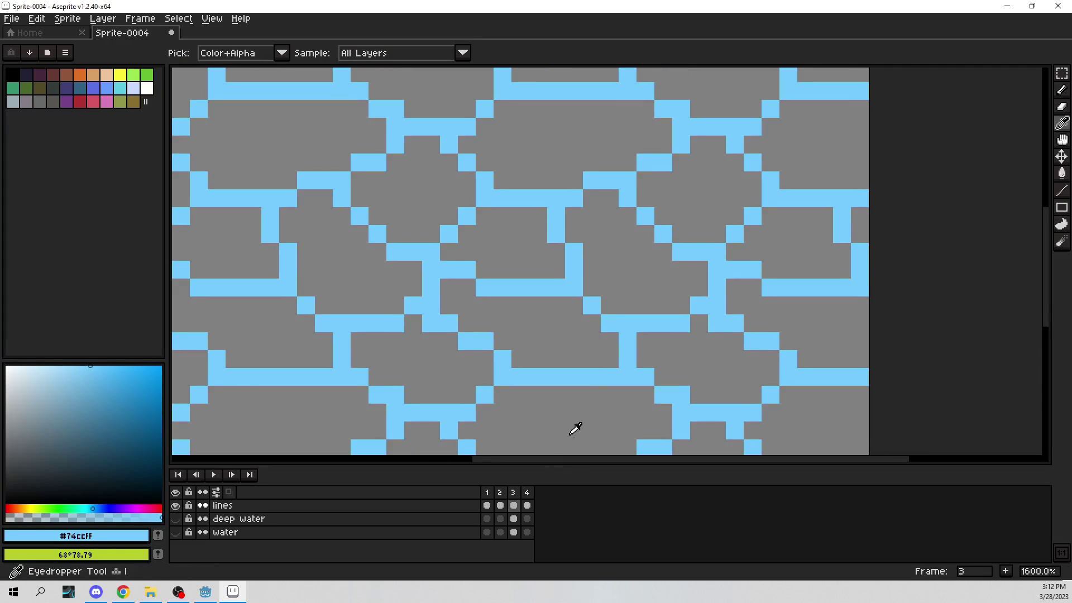
{"action": "left_click", "coordinate": [503, 505]}
{"action": "left_click", "coordinate": [478, 339]}
{"action": "left_click", "coordinate": [513, 504]}
{"action": "key", "text": "b"}
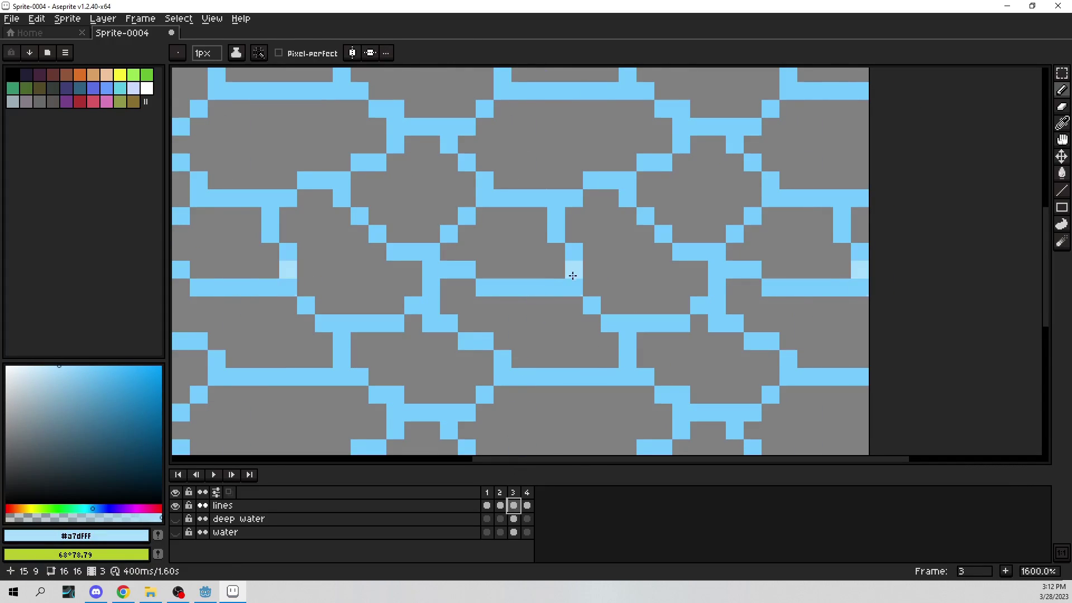
{"action": "left_click_drag", "start_coordinate": [572, 276], "coordinate": [569, 285]}
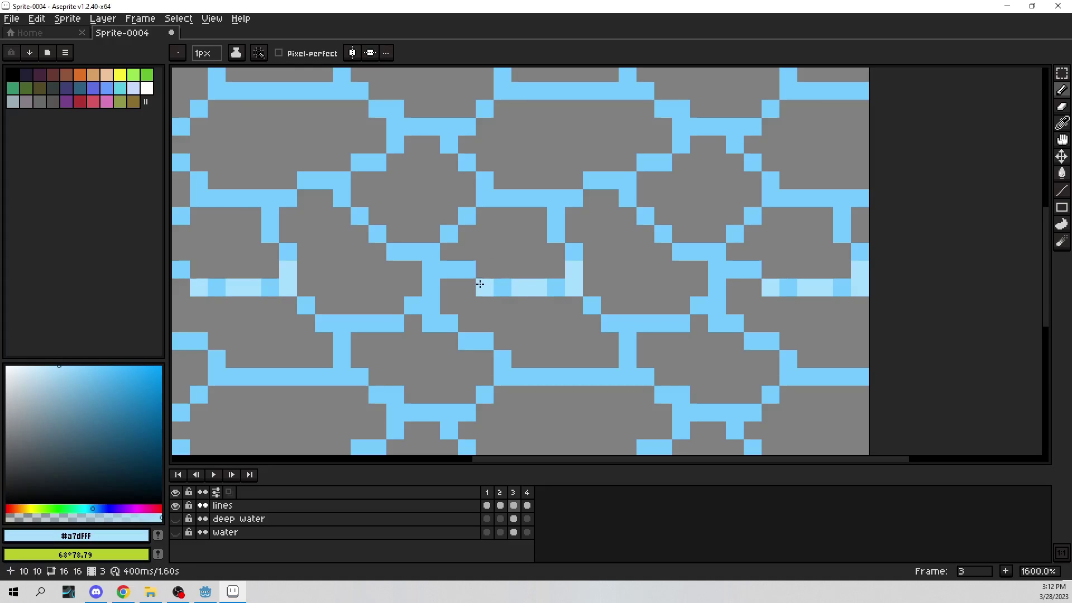
Paint light blue highlights on the stepped diagonal, long horizontal line, vertical line and short link below the small cell in frame 3
{"action": "mouse_move", "coordinate": [439, 302]}
{"action": "left_mouse_down"}
{"action": "mouse_move", "coordinate": [441, 327]}
{"action": "mouse_move", "coordinate": [536, 377]}
{"action": "mouse_move", "coordinate": [633, 377]}
{"action": "mouse_move", "coordinate": [633, 343]}
{"action": "mouse_move", "coordinate": [633, 351]}
{"action": "mouse_move", "coordinate": [646, 331]}
{"action": "left_mouse_up"}
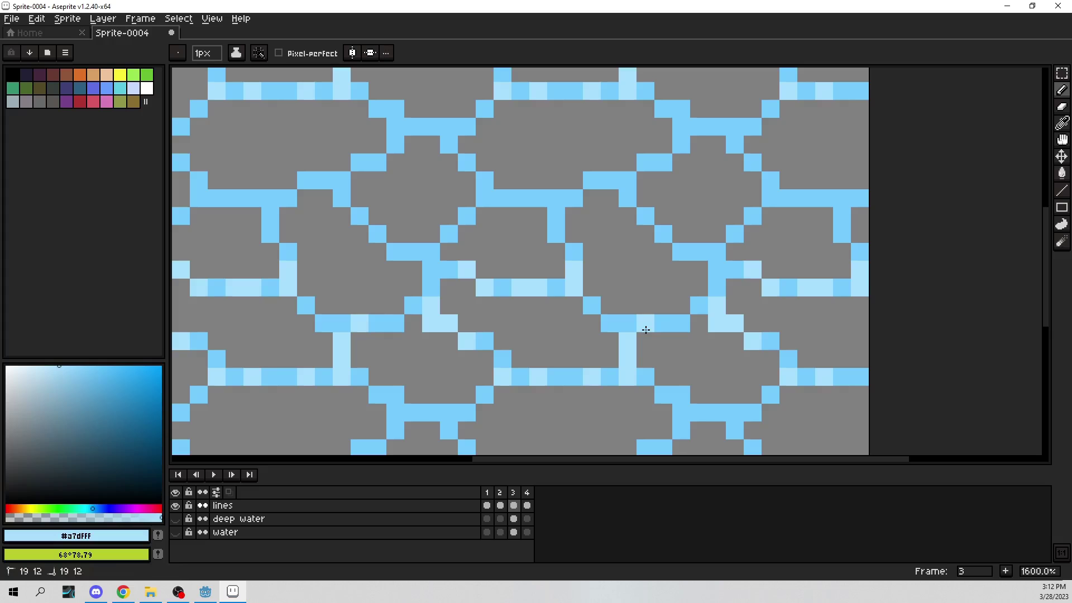
{"action": "mouse_move", "coordinate": [681, 395]}
{"action": "left_mouse_down"}
{"action": "mouse_move", "coordinate": [704, 414]}
{"action": "mouse_move", "coordinate": [749, 412]}
{"action": "left_mouse_up"}
{"action": "left_click", "coordinate": [680, 429]}
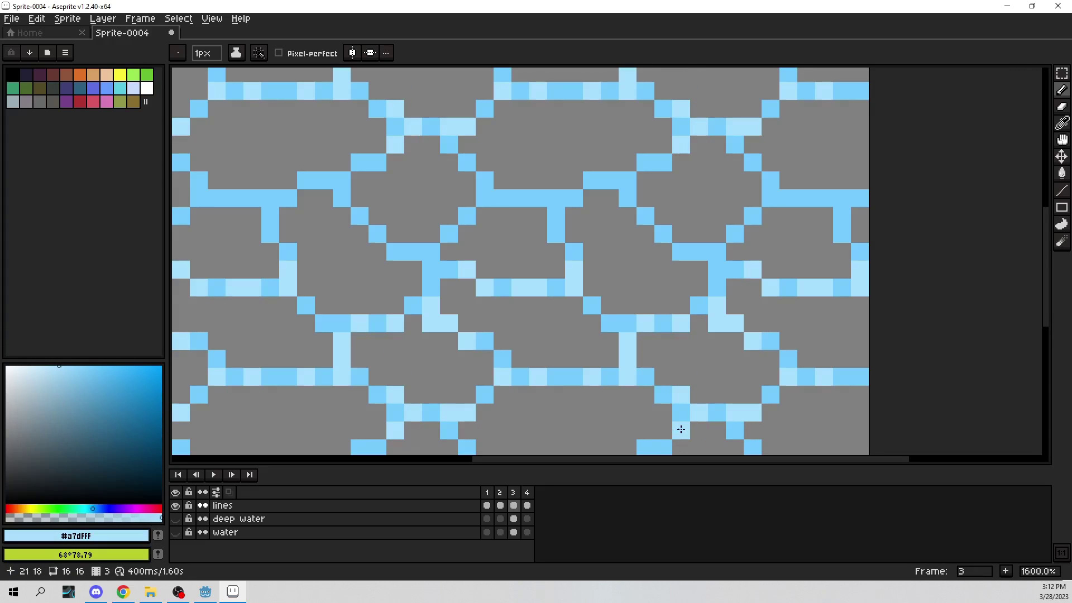
Complete the frame 3 highlights on the small cell's top and vertical edges and the diagonal lines beside it
{"action": "scroll", "coordinate": [659, 449], "scroll_direction": "down", "scroll_amount": 3}
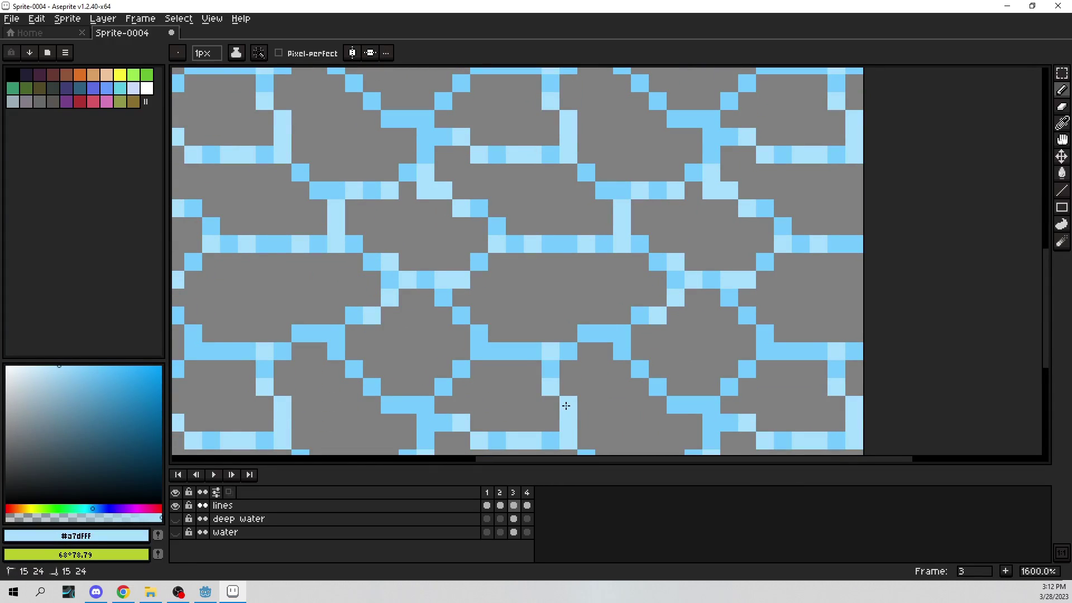
{"action": "mouse_move", "coordinate": [434, 393]}
{"action": "left_mouse_down"}
{"action": "mouse_move", "coordinate": [372, 396]}
{"action": "mouse_move", "coordinate": [332, 348]}
{"action": "left_mouse_up"}
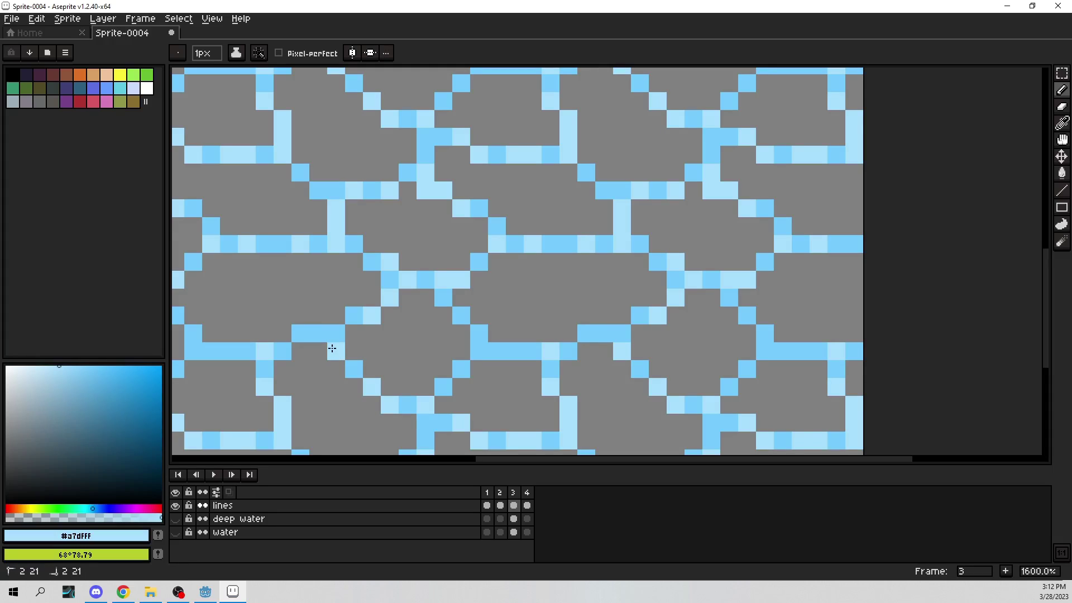
{"action": "scroll", "coordinate": [321, 332], "scroll_direction": "down", "scroll_amount": 1}
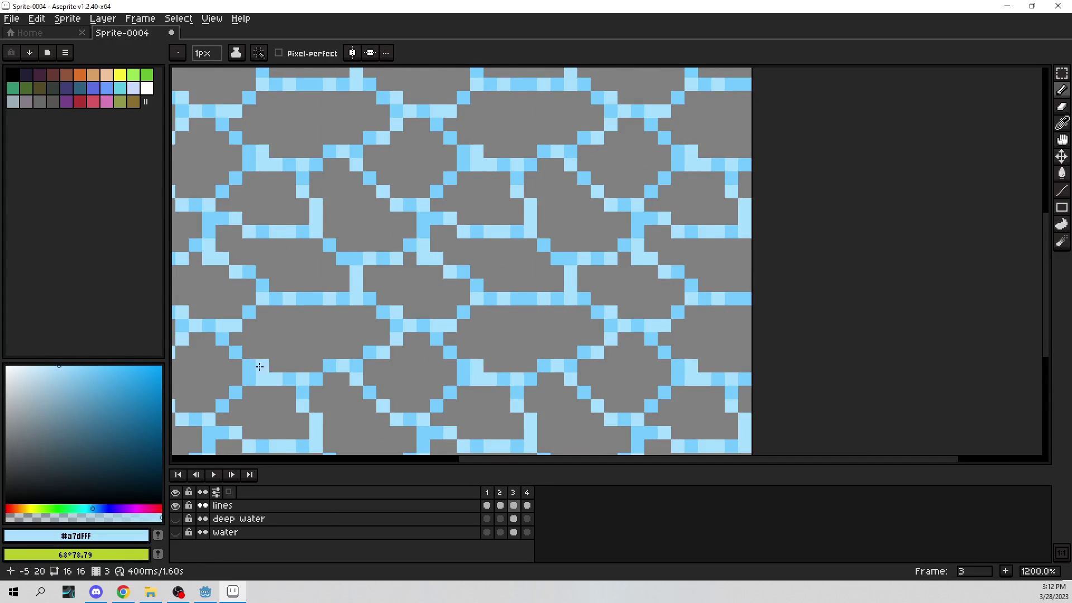
{"action": "scroll", "coordinate": [339, 374], "scroll_direction": "down", "scroll_amount": 3}
{"action": "scroll", "coordinate": [434, 364], "scroll_direction": "down", "scroll_amount": 1}
{"action": "scroll", "coordinate": [437, 363], "scroll_direction": "up", "scroll_amount": 2}
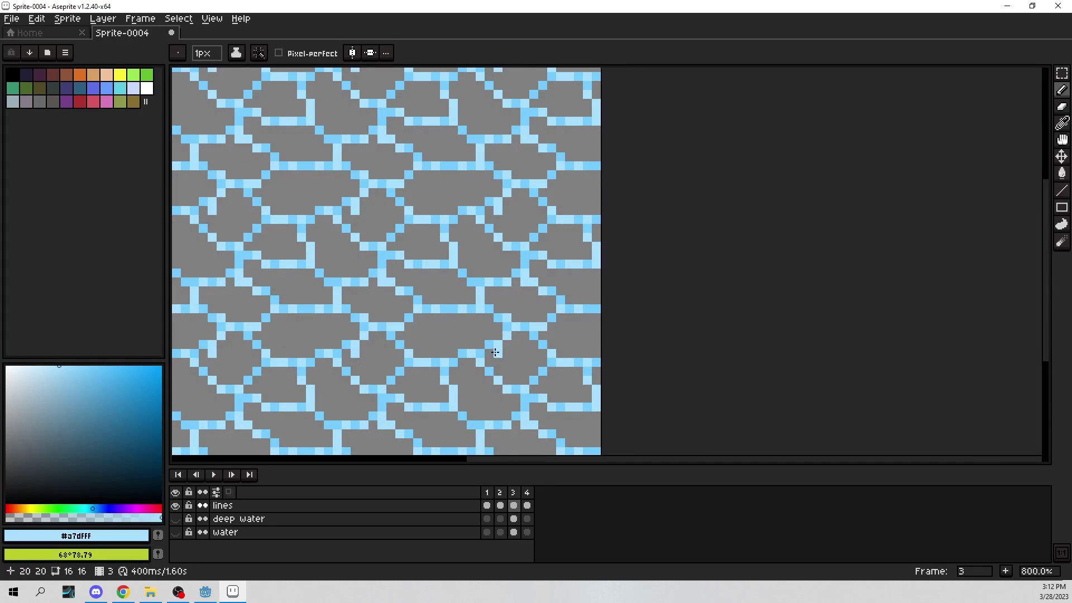
Compare the lines cels of frames 1, 2 and 3 to check how the highlights shift
{"action": "left_click_drag", "start_coordinate": [438, 364], "coordinate": [528, 398]}
{"action": "left_click", "coordinate": [503, 506]}
{"action": "left_click", "coordinate": [514, 504]}
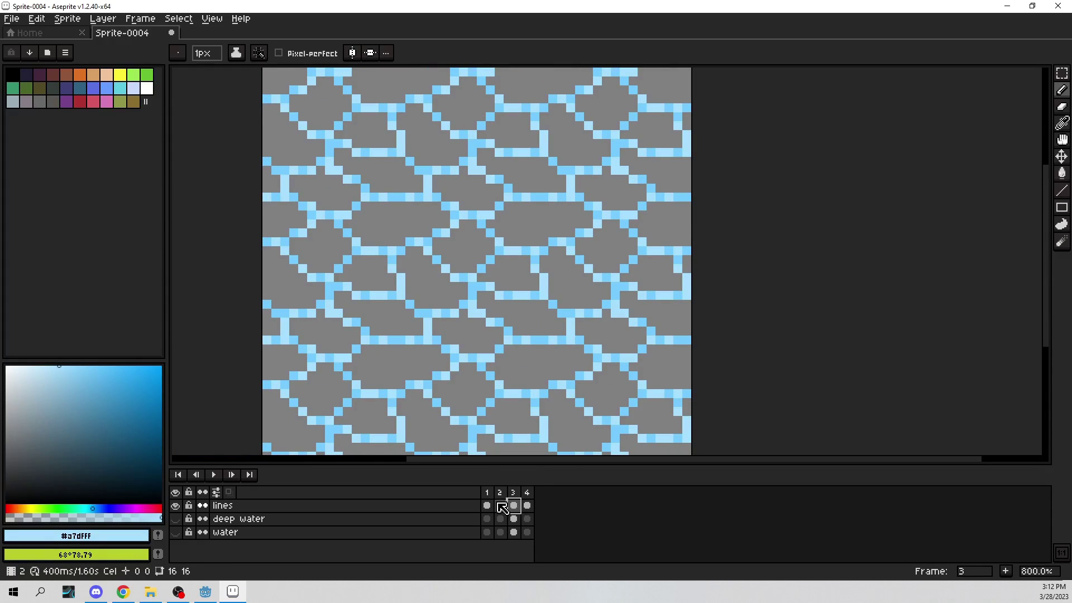
{"action": "left_click", "coordinate": [489, 506]}
{"action": "left_click", "coordinate": [501, 506]}
{"action": "left_click", "coordinate": [516, 507]}
{"action": "left_click", "coordinate": [489, 508]}
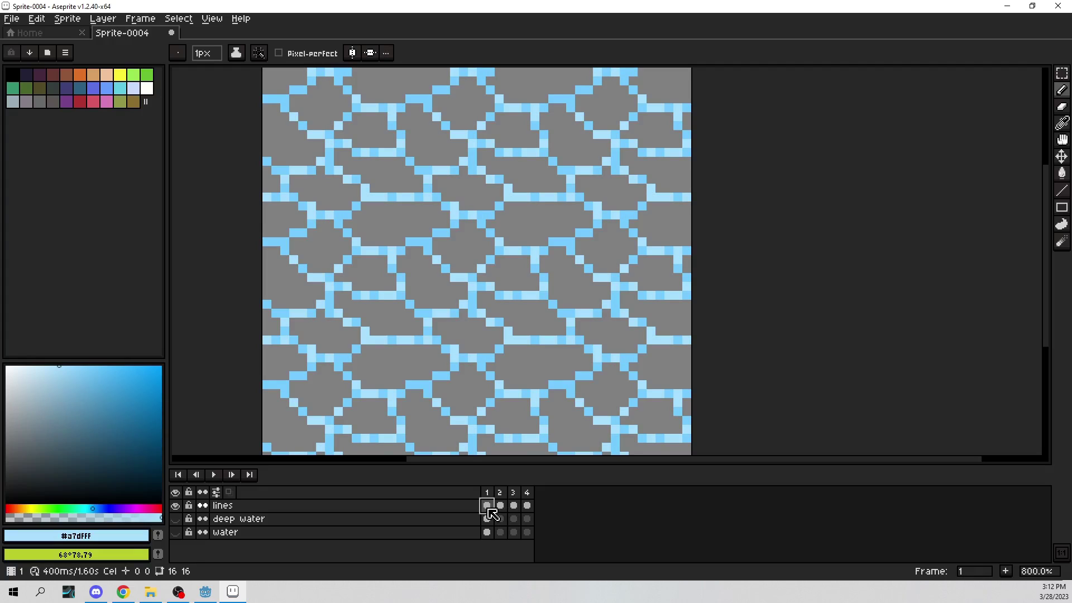
Copy the lines cel of frame 2 into frame 4 and check it against frame 3
{"action": "left_click", "coordinate": [501, 506]}
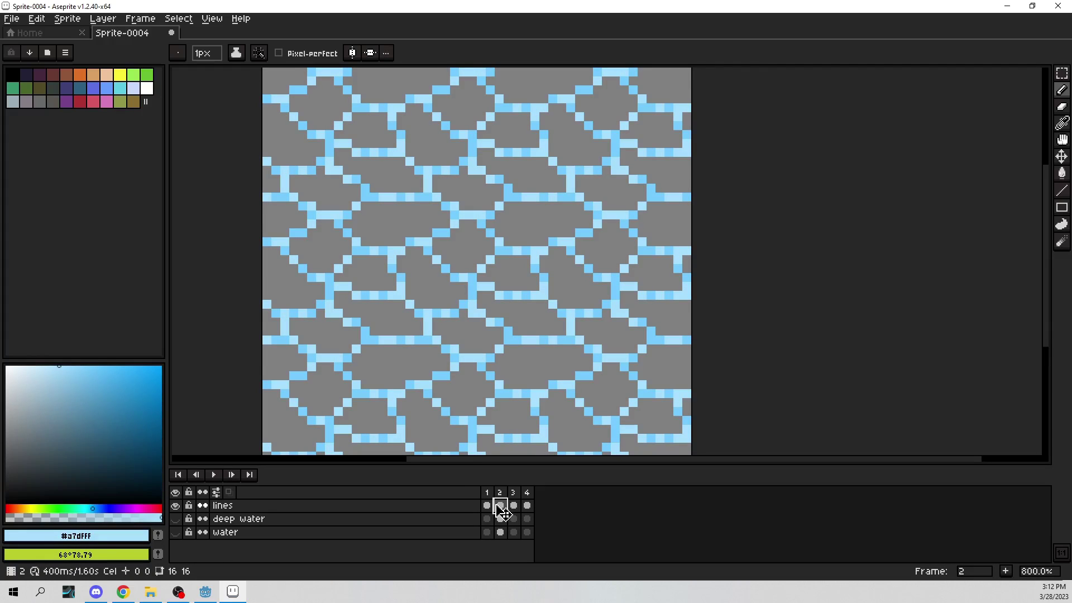
{"action": "left_click", "coordinate": [526, 510]}
{"action": "key", "text": "ctrl+v"}
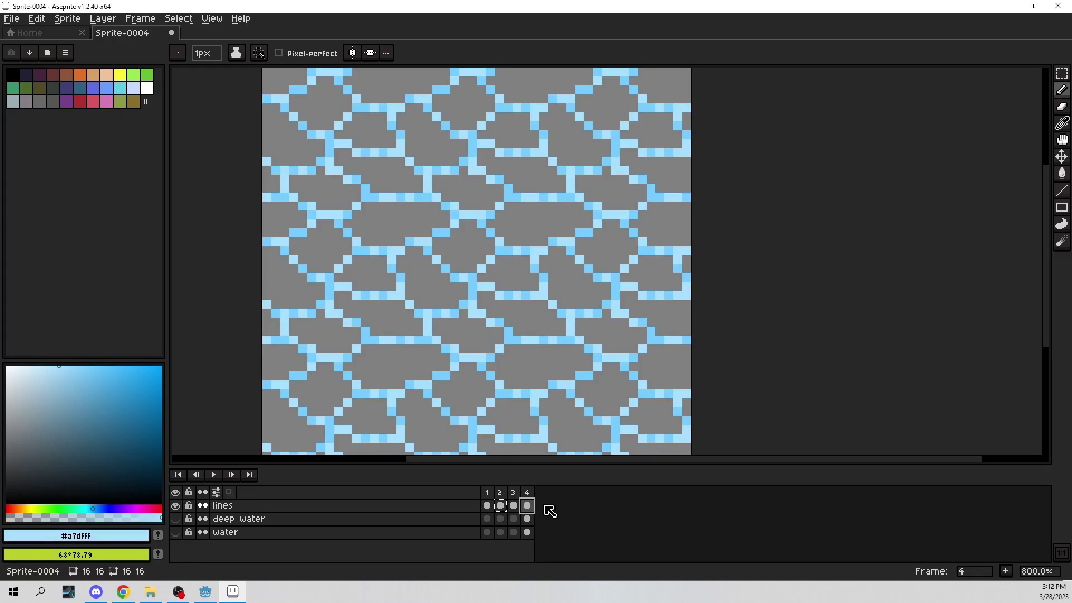
{"action": "left_click", "coordinate": [515, 508]}
{"action": "left_click", "coordinate": [531, 505]}
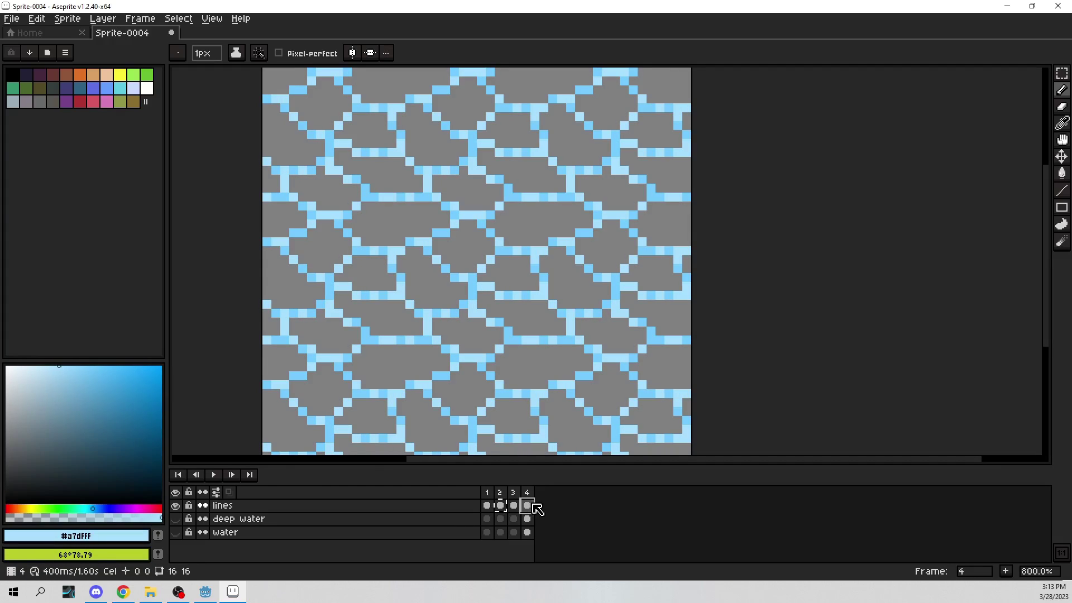
Play the lines-only animation across the four frames in the tiled view, starting from frame 1
{"action": "left_click", "coordinate": [486, 506]}
{"action": "left_click", "coordinate": [174, 19]}
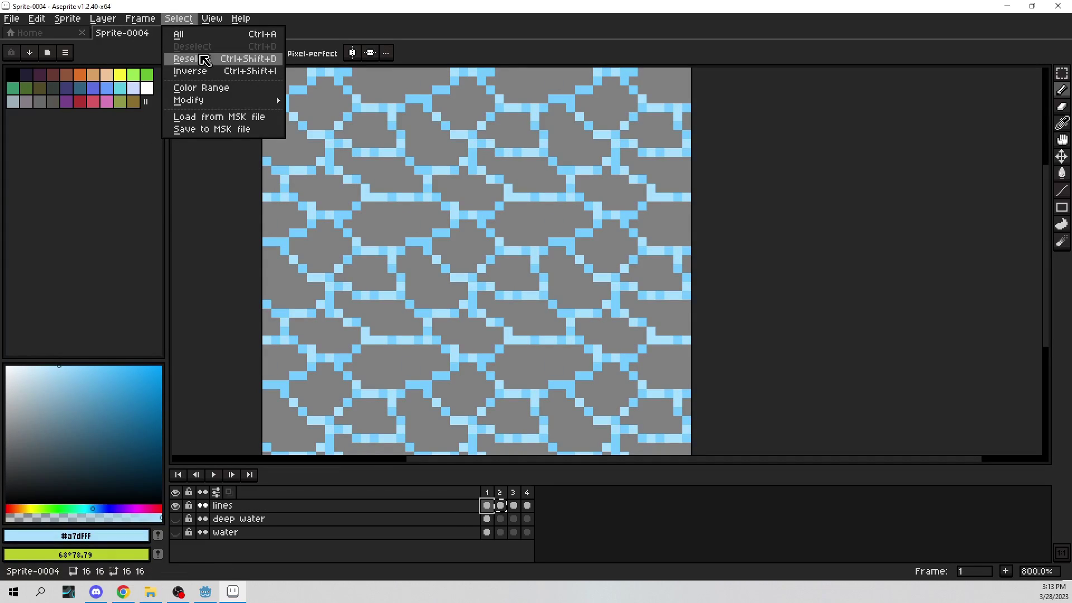
{"action": "left_click", "coordinate": [190, 58]}
{"action": "left_click", "coordinate": [179, 19]}
{"action": "left_click", "coordinate": [200, 47]}
{"action": "scroll", "coordinate": [256, 200], "scroll_direction": "down", "scroll_amount": 1}
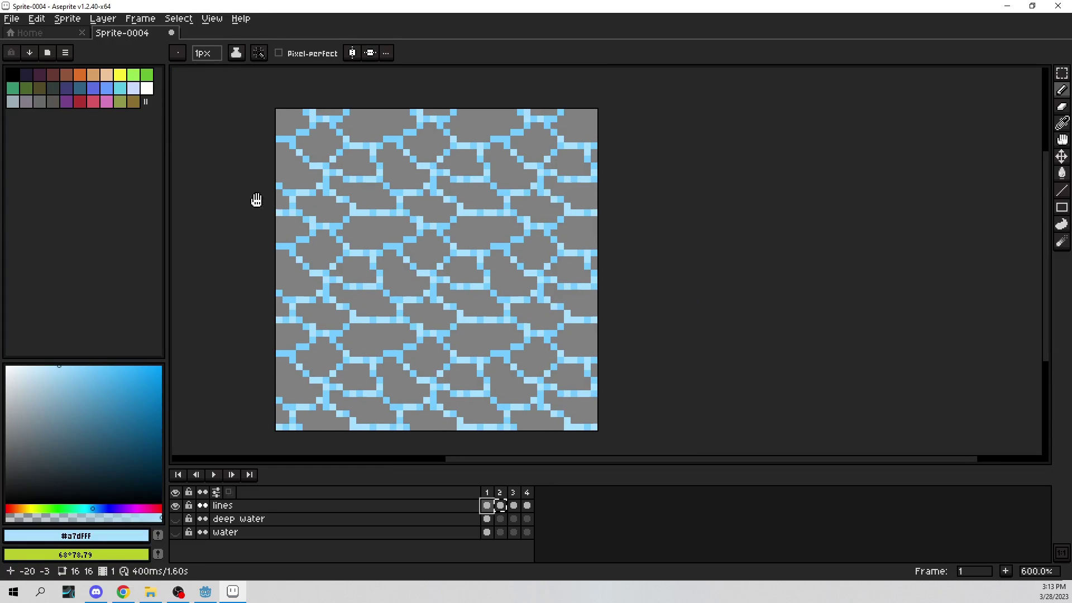
{"action": "left_click_drag", "start_coordinate": [257, 200], "coordinate": [264, 204]}
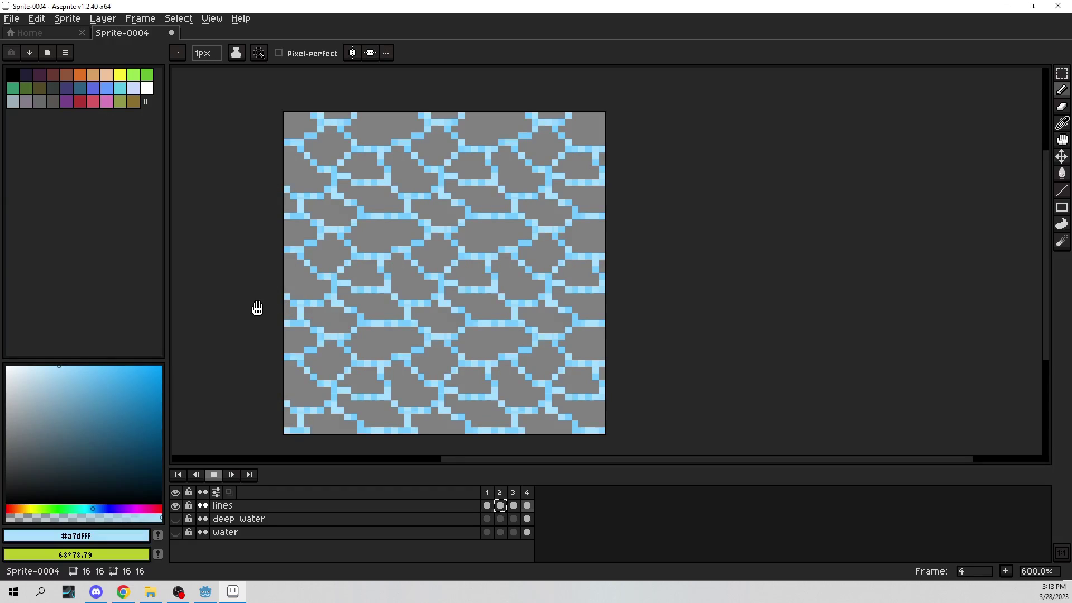
{"action": "left_click", "coordinate": [214, 477]}
Compare the lines cels of frames 4, 3 and 2 to check how the highlights move
{"action": "left_click", "coordinate": [527, 506]}
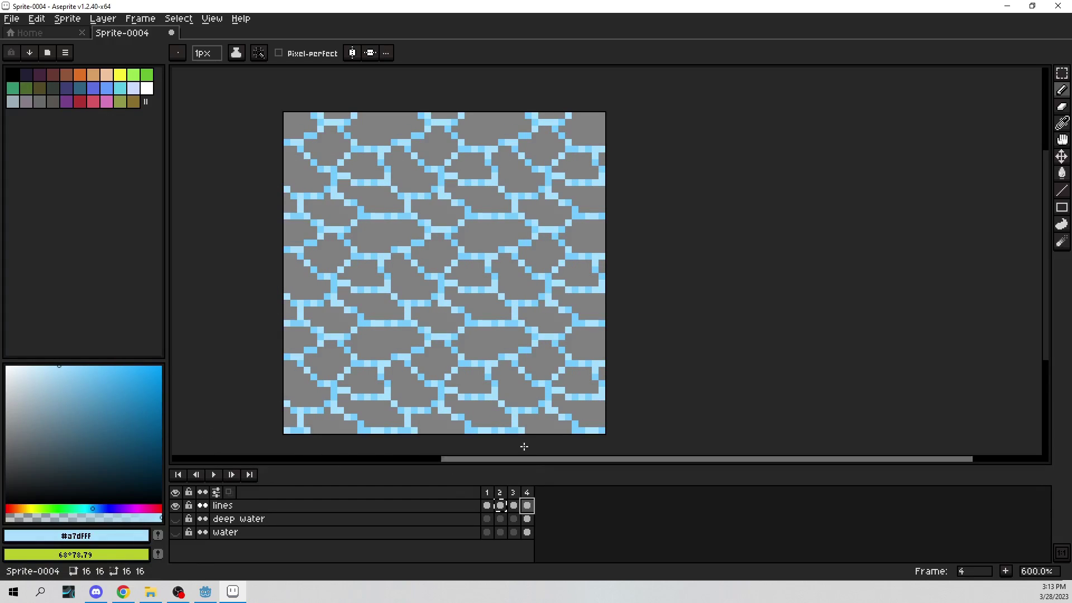
{"action": "left_click", "coordinate": [514, 507]}
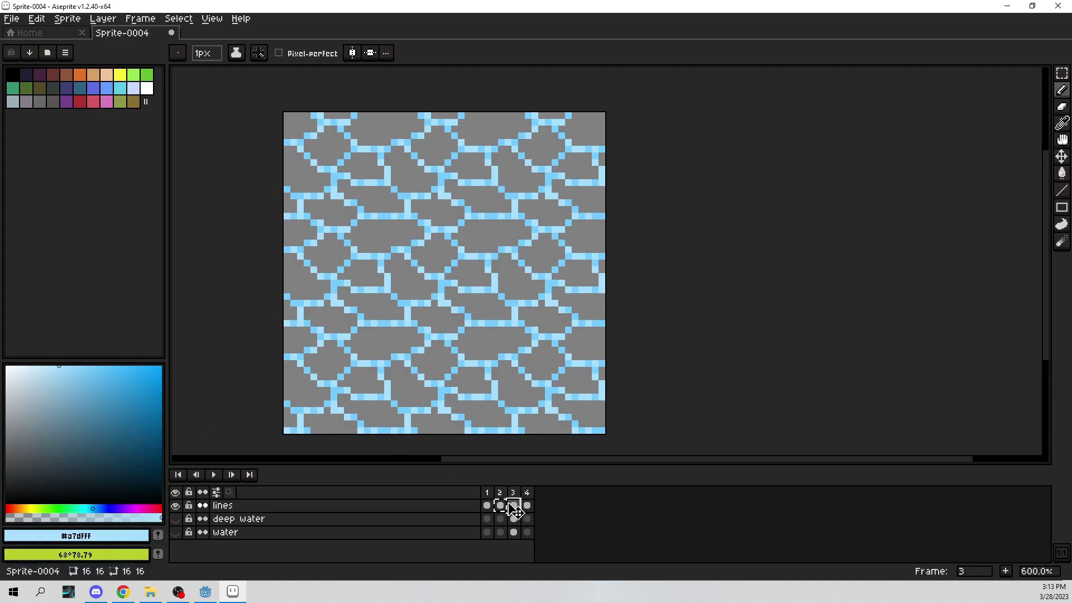
{"action": "left_click", "coordinate": [527, 505]}
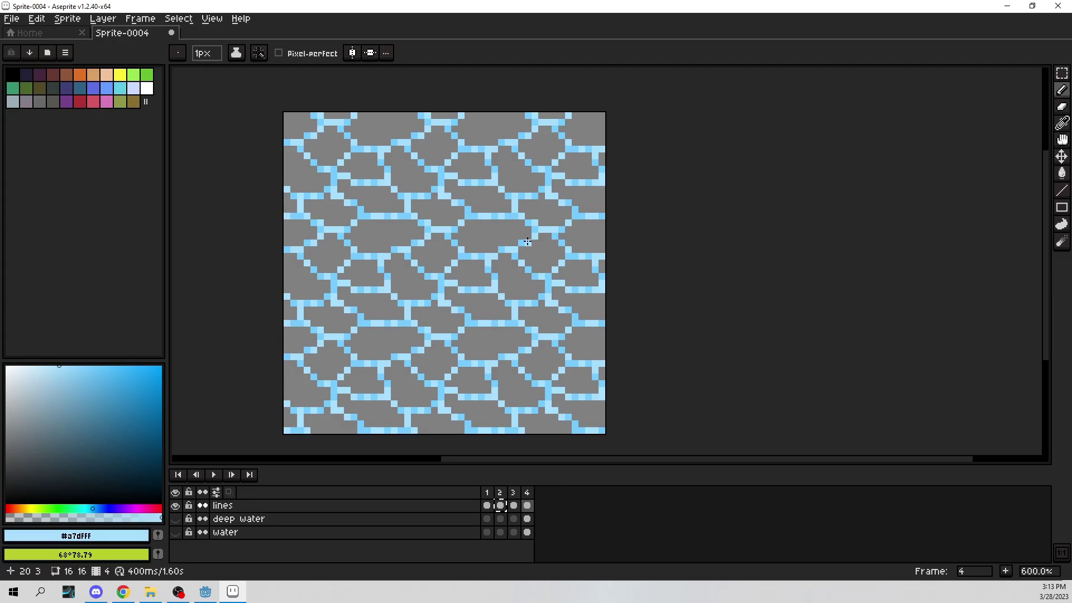
{"action": "left_click", "coordinate": [500, 506]}
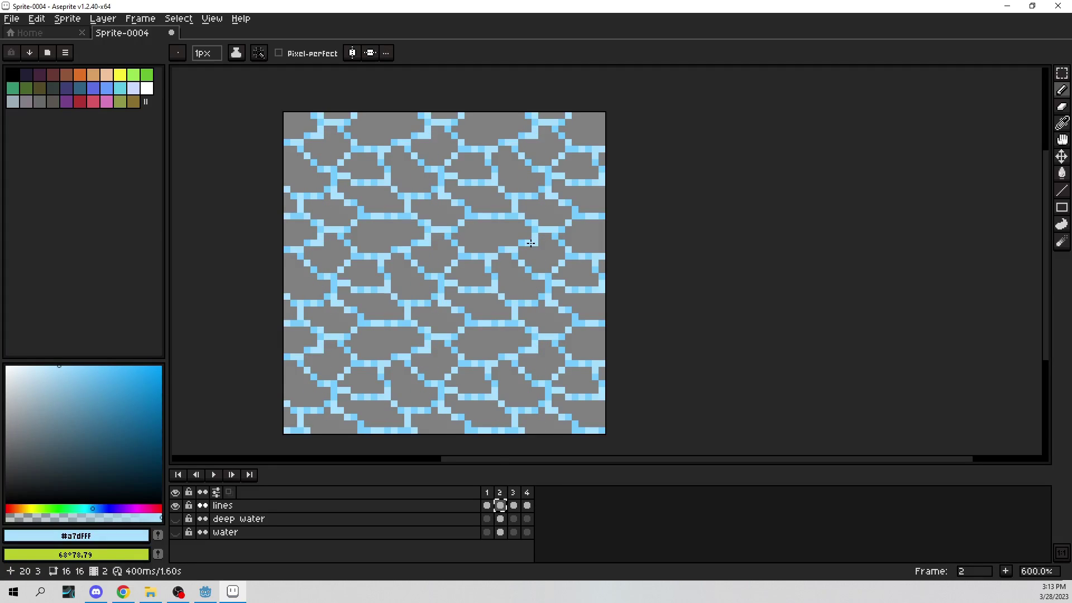
{"action": "left_click", "coordinate": [178, 18]}
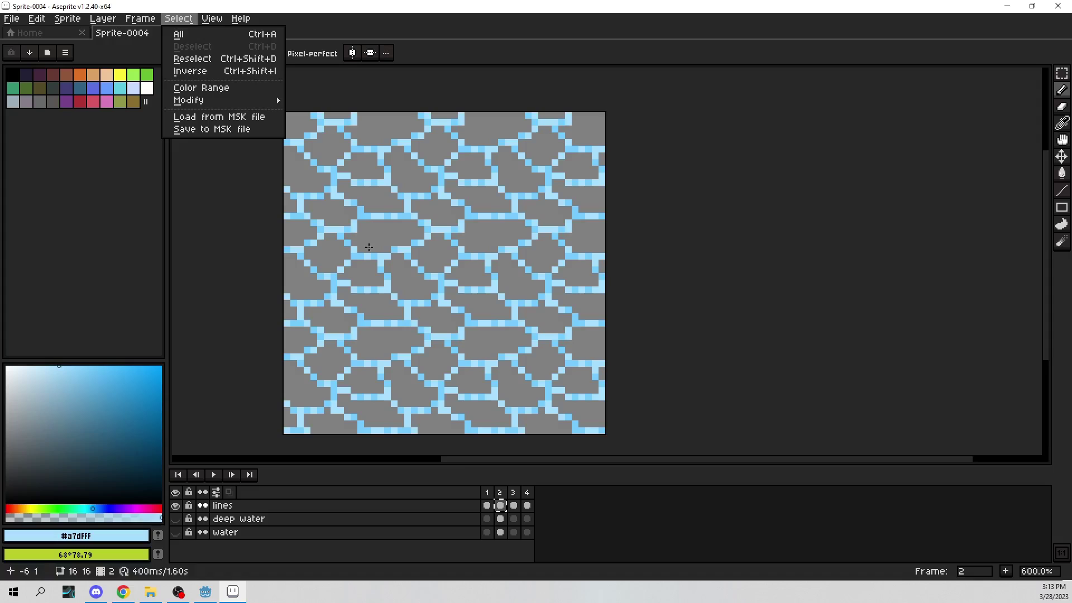
{"action": "left_click", "coordinate": [481, 505]}
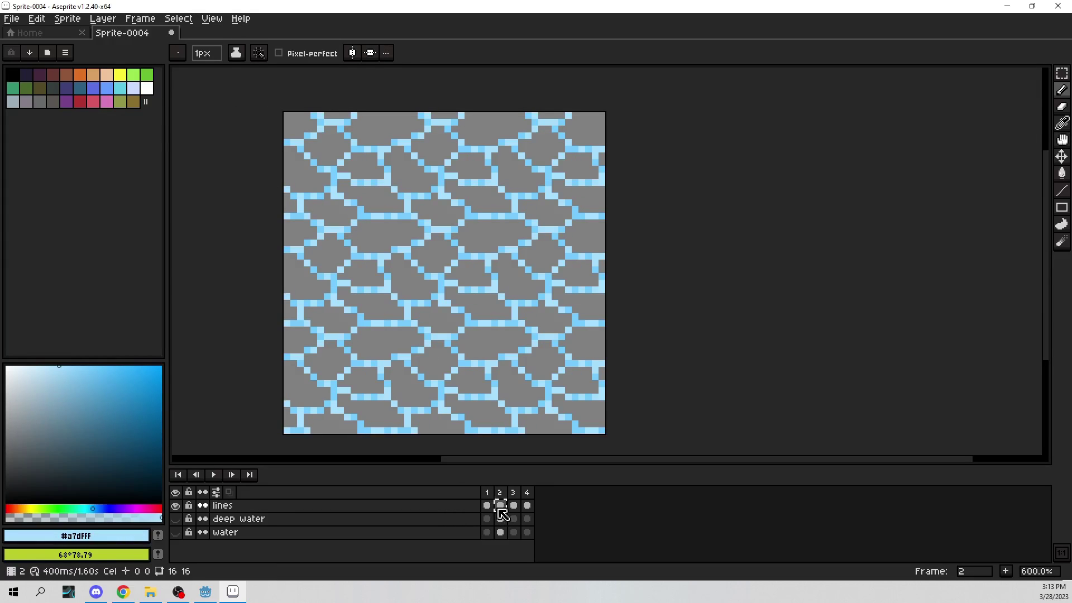
Show the deep water and water layers again and play the complete tiled animation
{"action": "left_click", "coordinate": [175, 519]}
{"action": "left_click", "coordinate": [176, 532]}
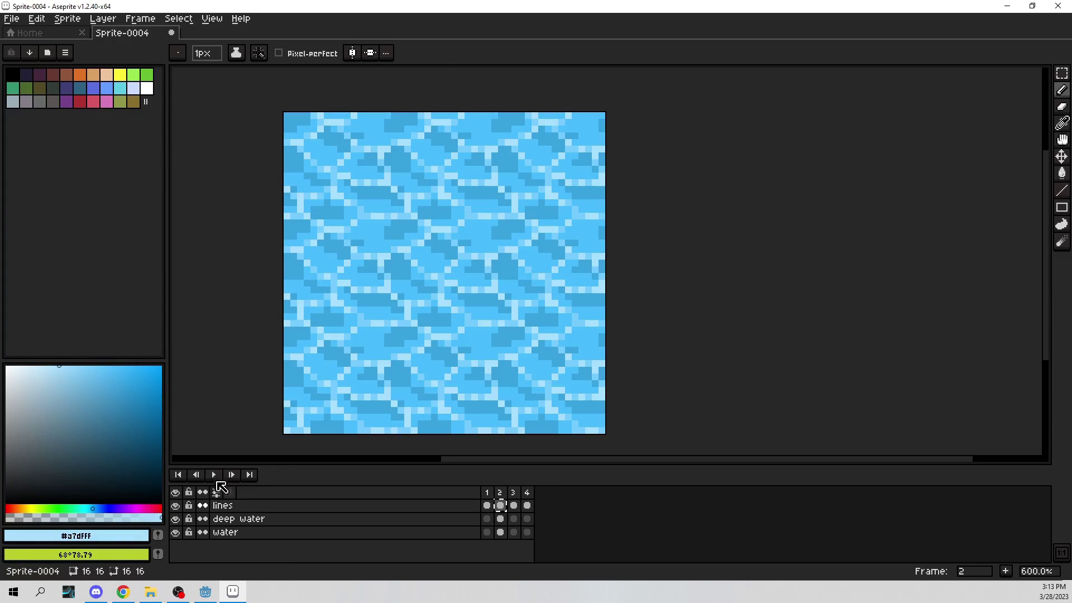
{"action": "scroll", "coordinate": [638, 294], "scroll_direction": "down", "scroll_amount": 1}
{"action": "scroll", "coordinate": [646, 290], "scroll_direction": "down", "scroll_amount": 1}
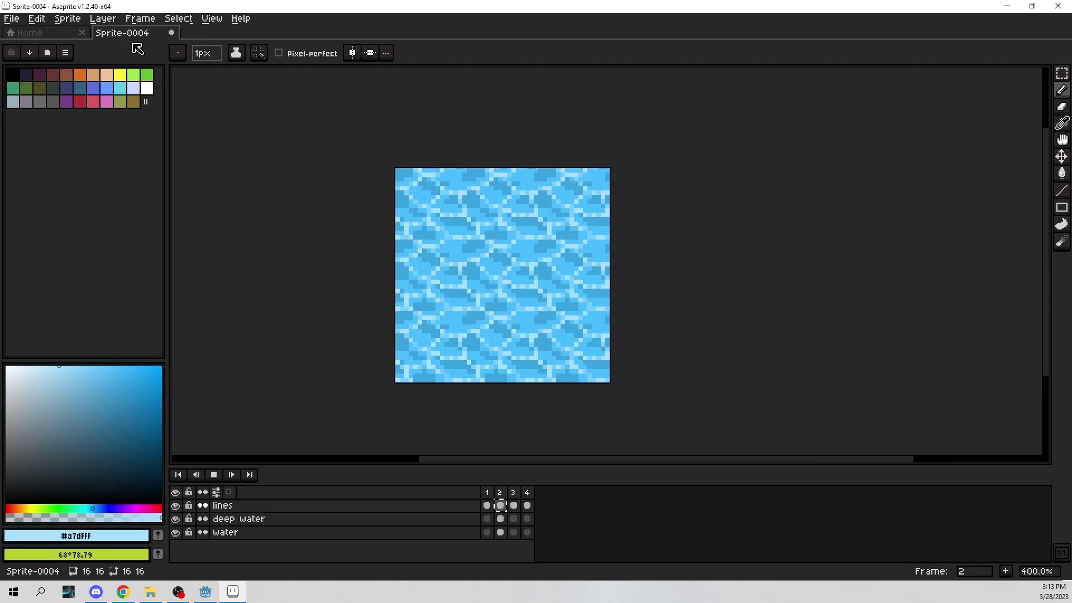
{"action": "left_click", "coordinate": [215, 476]}
Set the duration of all four frames to 300 milliseconds
{"action": "left_click", "coordinate": [179, 20]}
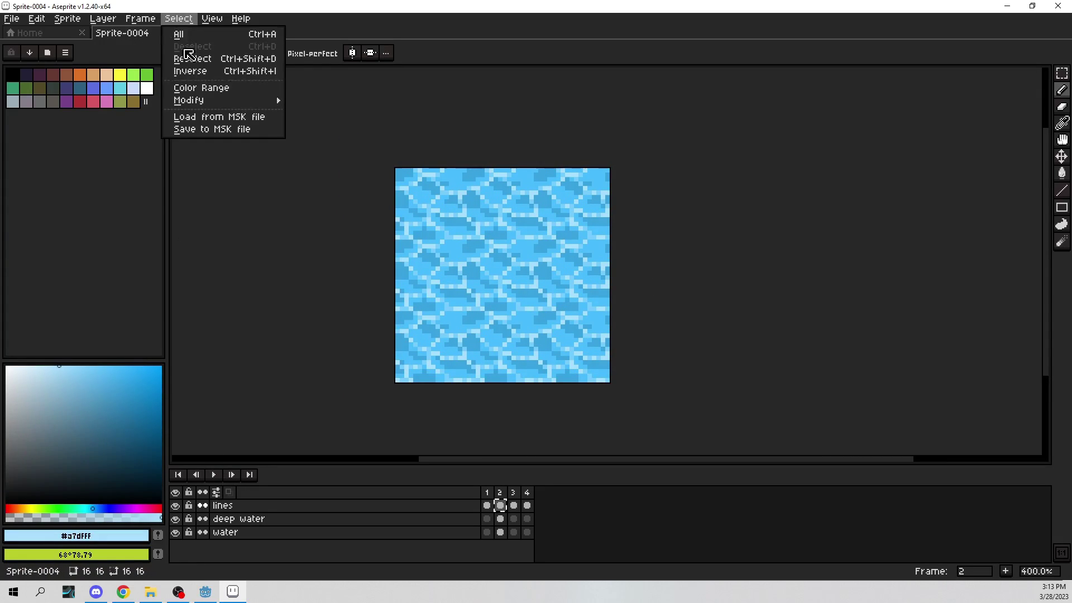
{"action": "mouse_move", "coordinate": [138, 17]}
{"action": "left_click", "coordinate": [190, 169]}
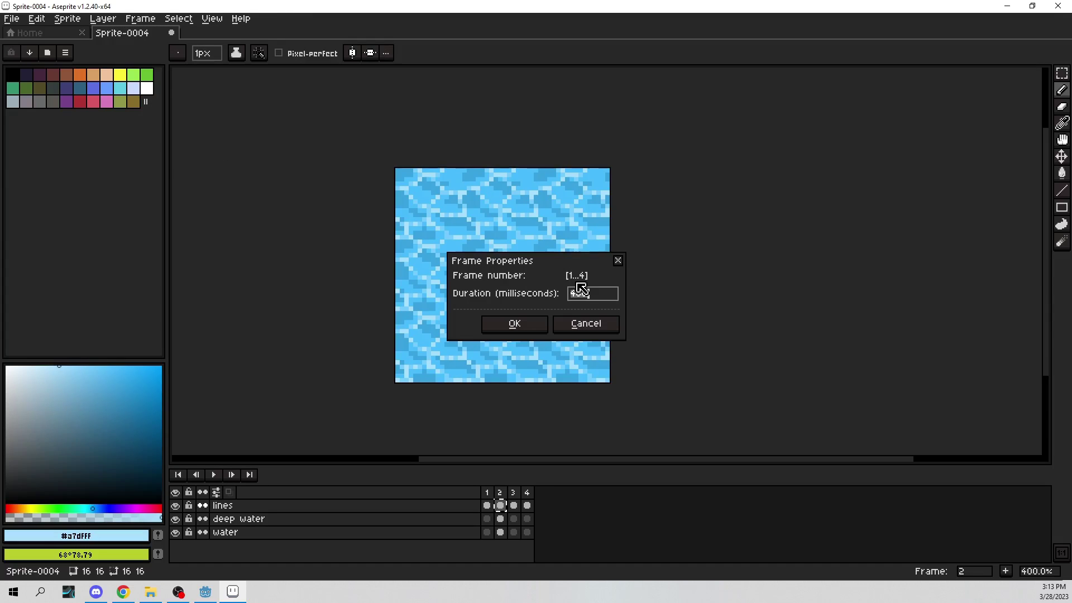
Play the water animation at the new speed and examine the tiled pattern at several zoom levels
{"action": "left_click", "coordinate": [213, 476]}
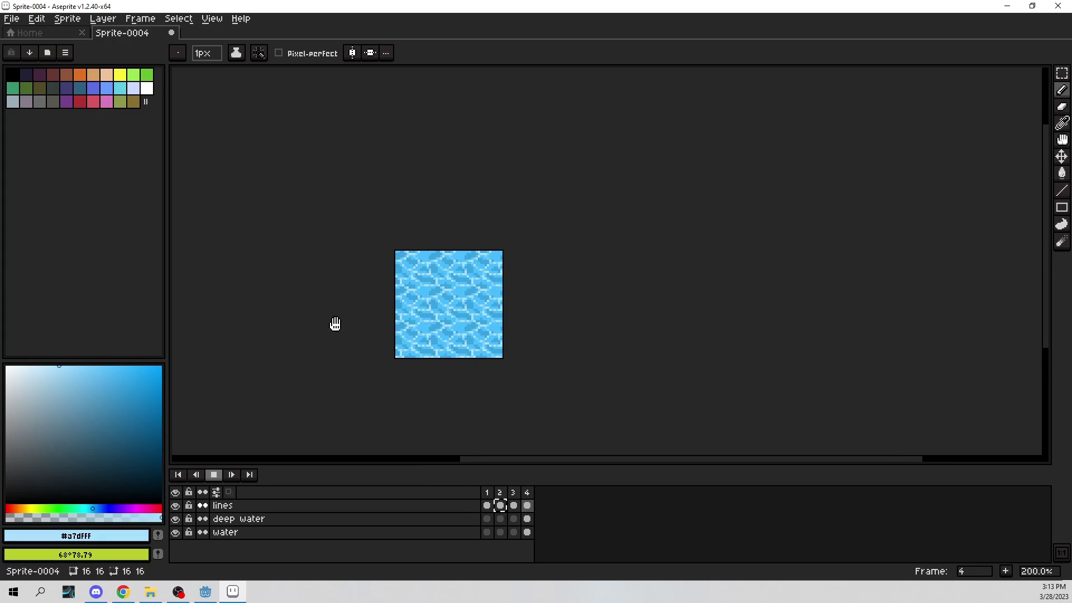
{"action": "scroll", "coordinate": [395, 312], "scroll_direction": "up", "scroll_amount": 4}
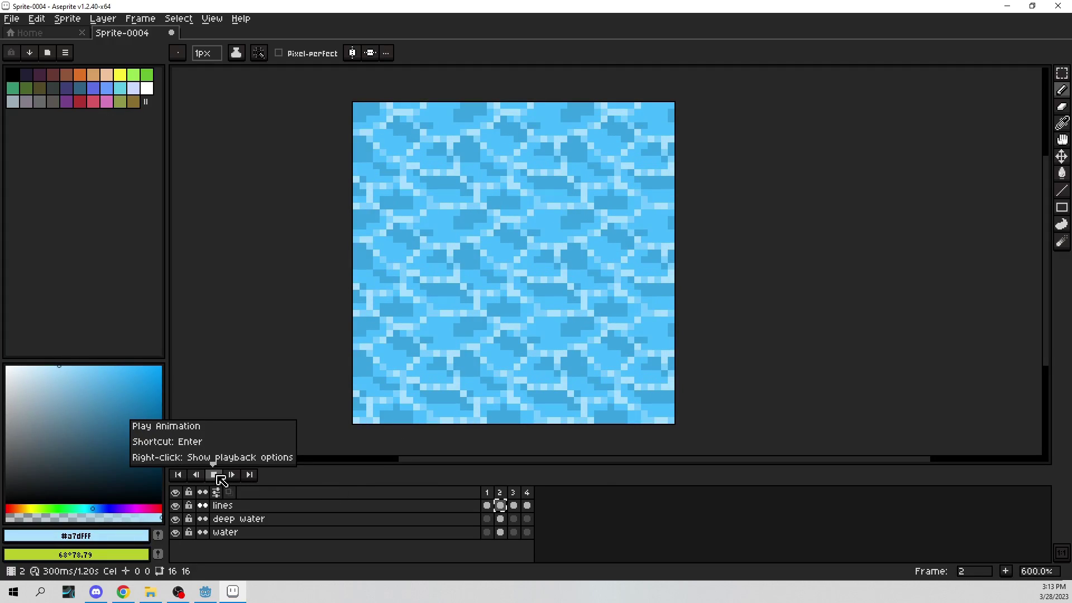
{"action": "scroll", "coordinate": [656, 341], "scroll_direction": "down", "scroll_amount": 3}
{"action": "scroll", "coordinate": [588, 309], "scroll_direction": "up", "scroll_amount": 2}
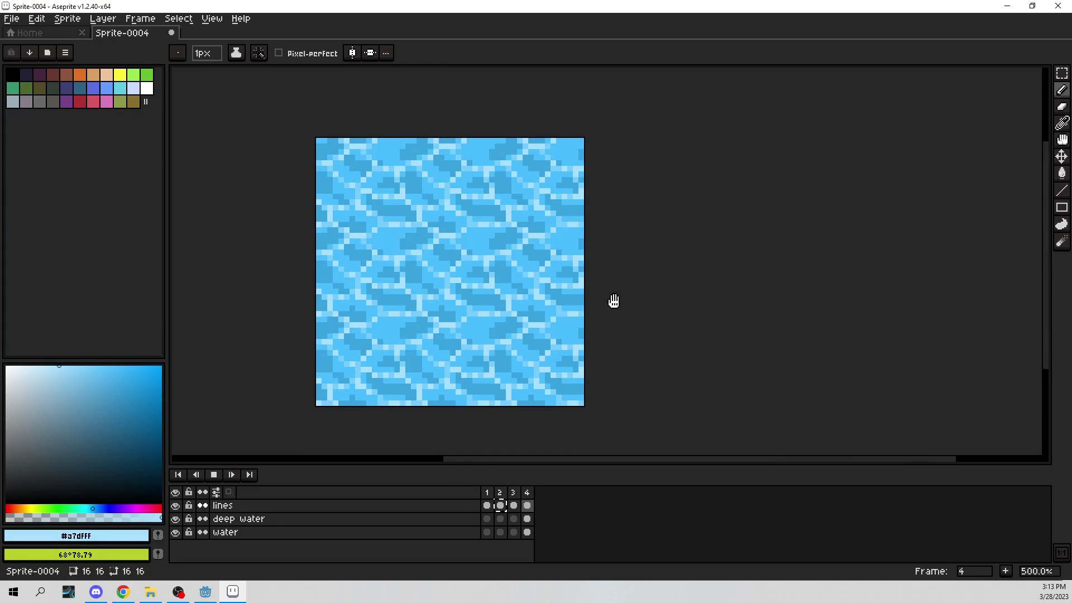
{"action": "left_click", "coordinate": [189, 21]}
{"action": "left_click", "coordinate": [692, 141]}
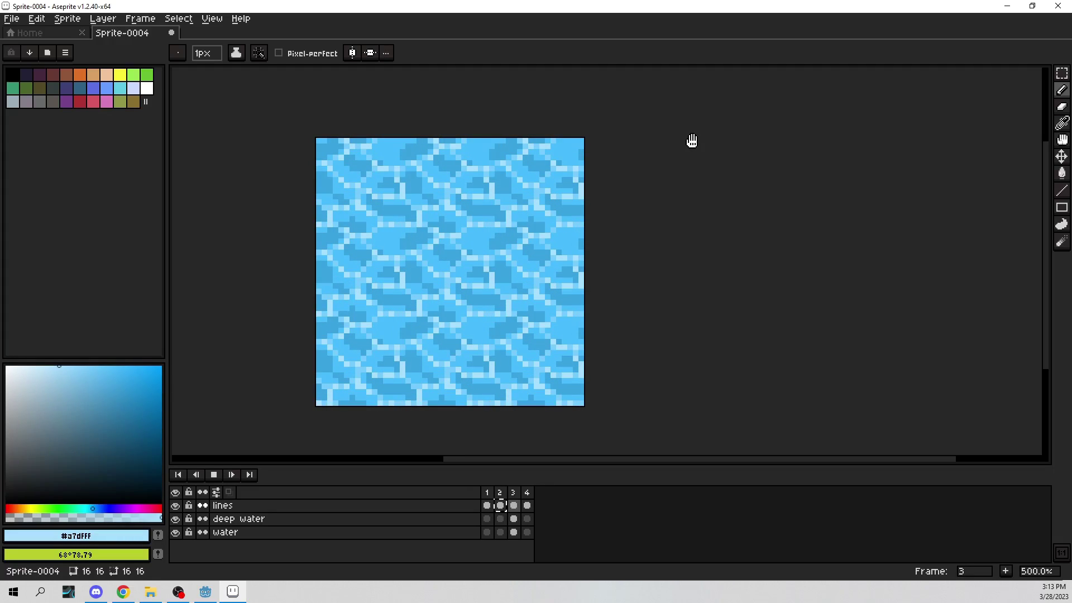
{"action": "left_click_drag", "start_coordinate": [618, 224], "coordinate": [677, 235]}
{"action": "scroll", "coordinate": [639, 234], "scroll_direction": "up", "scroll_amount": 1}
{"action": "scroll", "coordinate": [608, 239], "scroll_direction": "down", "scroll_amount": 1}
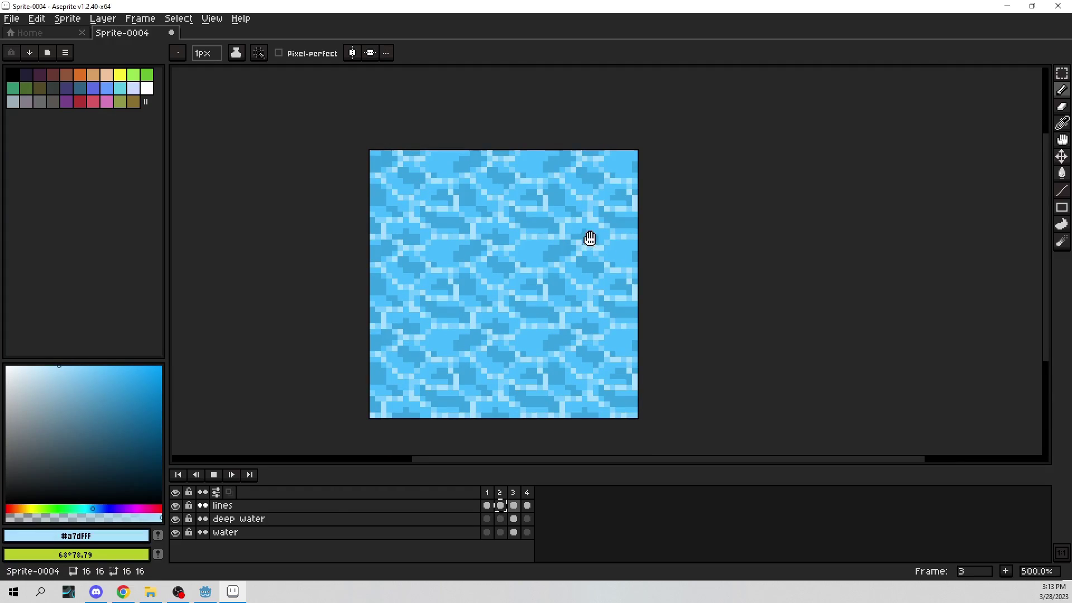
Turn off tiled mode and play the animation on the single 16x16 tile
{"action": "left_click", "coordinate": [187, 19]}
{"action": "mouse_move", "coordinate": [212, 18]}
{"action": "mouse_move", "coordinate": [247, 92]}
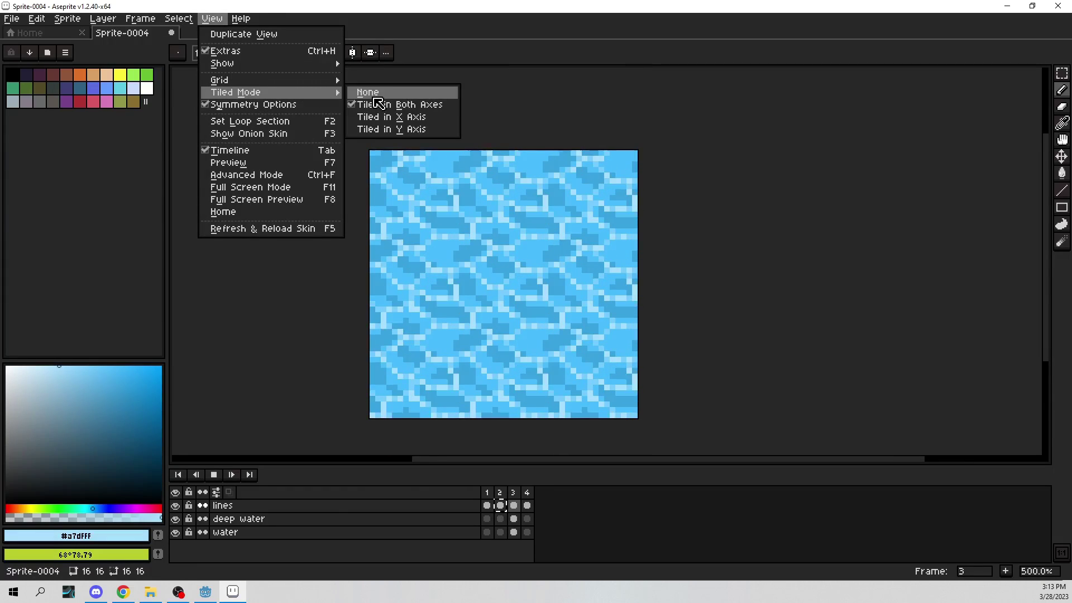
{"action": "left_click", "coordinate": [375, 96]}
{"action": "scroll", "coordinate": [707, 223], "scroll_direction": "up", "scroll_amount": 4}
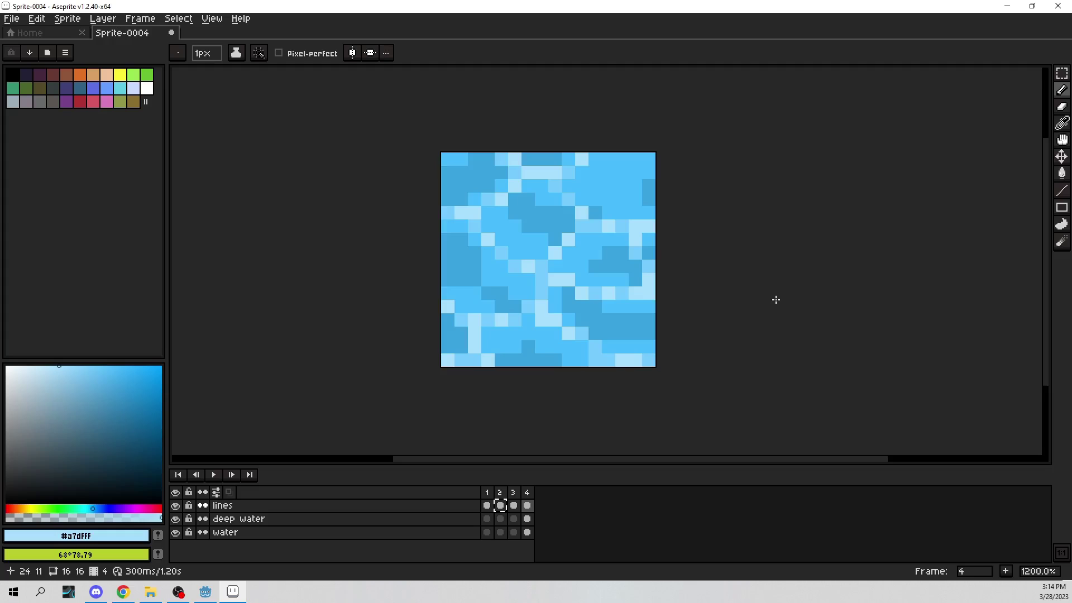
{"action": "scroll", "coordinate": [776, 300], "scroll_direction": "right", "scroll_amount": 2}
{"action": "left_click", "coordinate": [213, 475]}
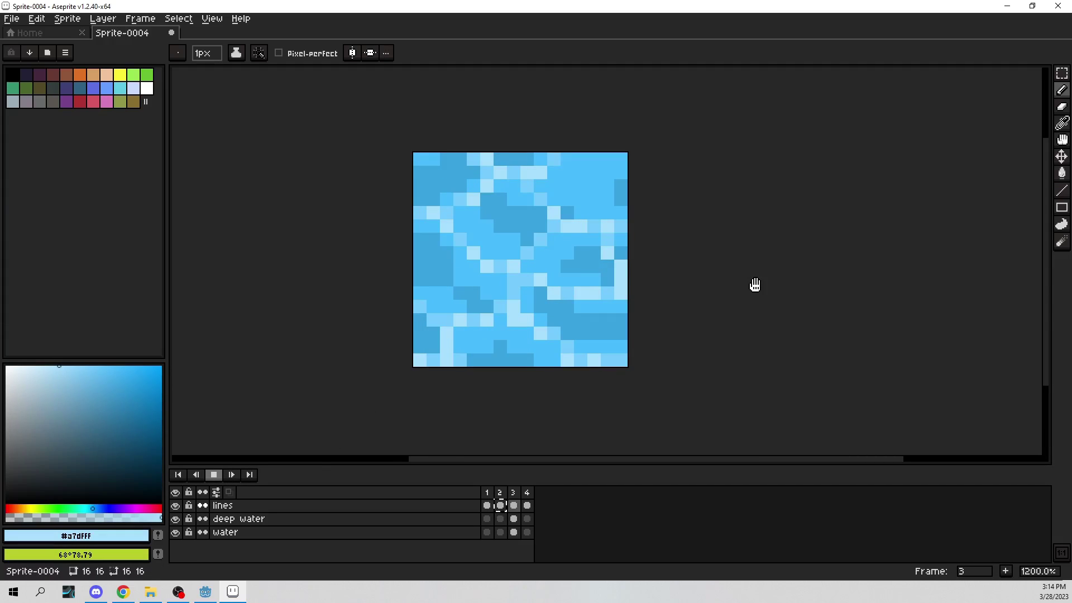
Tile the canvas in both axes again and watch the water animation play at different zoom levels
{"action": "left_click", "coordinate": [179, 18]}
{"action": "mouse_move", "coordinate": [212, 18]}
{"action": "mouse_move", "coordinate": [249, 92]}
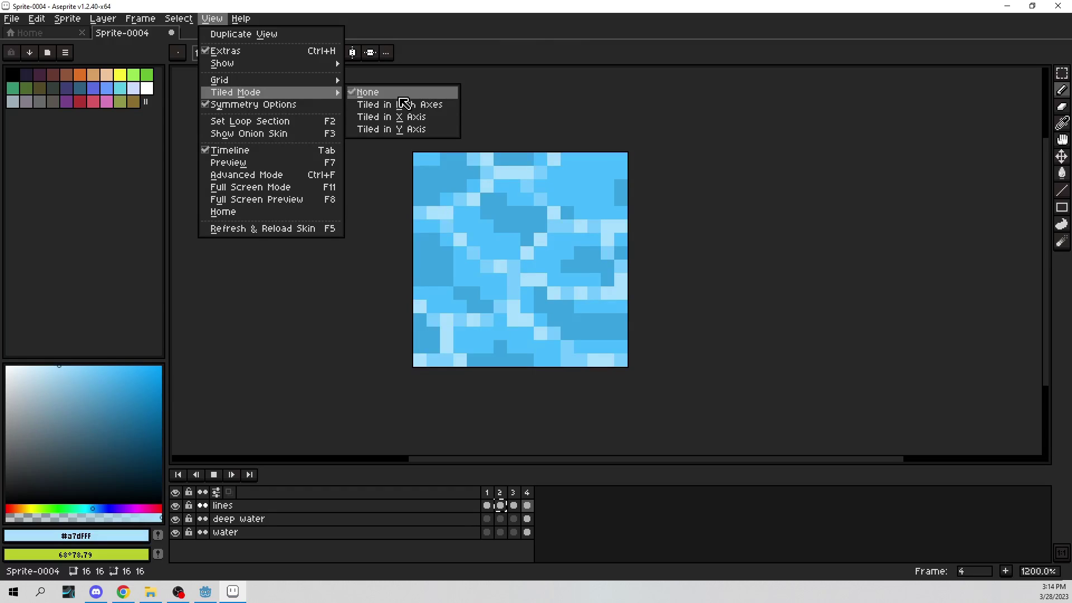
{"action": "left_click", "coordinate": [403, 105]}
{"action": "key", "text": "Return"}
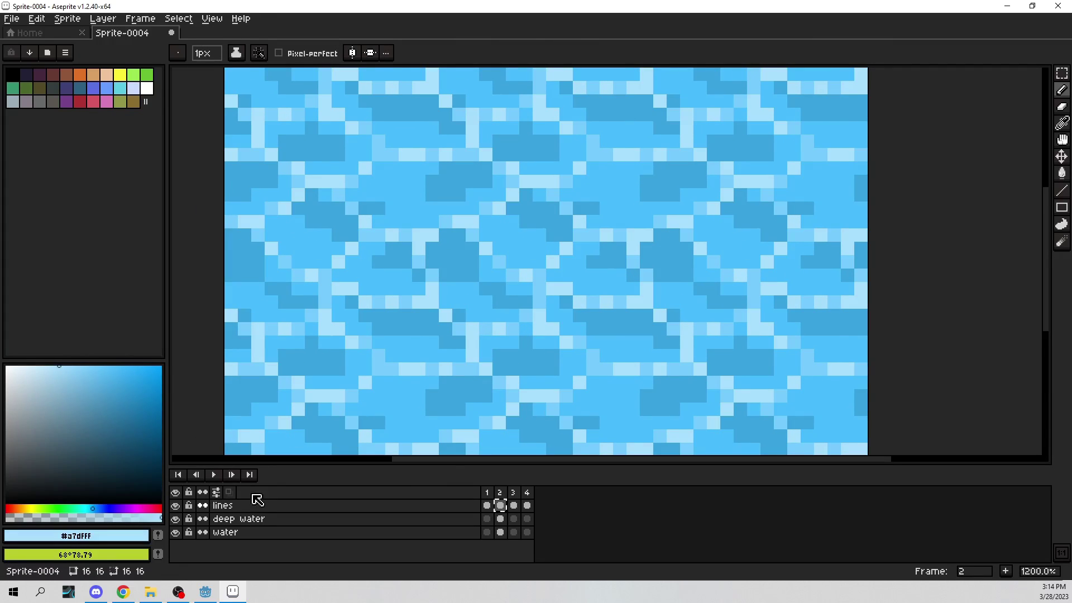
{"action": "scroll", "coordinate": [929, 273], "scroll_direction": "down", "scroll_amount": 5}
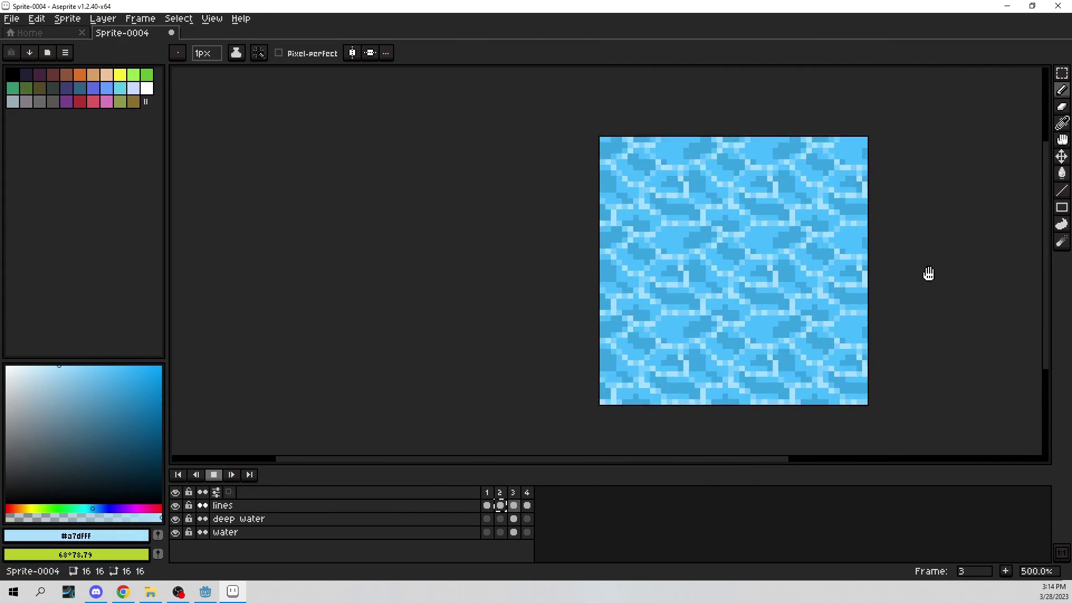
{"action": "scroll", "coordinate": [861, 279], "scroll_direction": "down", "scroll_amount": 1}
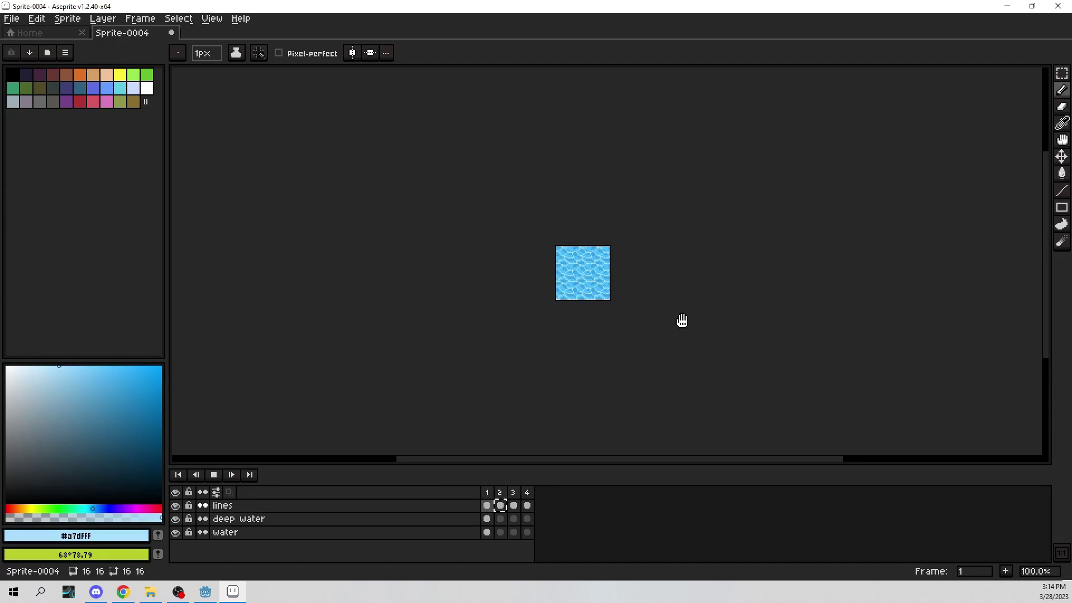
{"action": "scroll", "coordinate": [694, 322], "scroll_direction": "up", "scroll_amount": 3}
{"action": "left_click", "coordinate": [180, 19]}
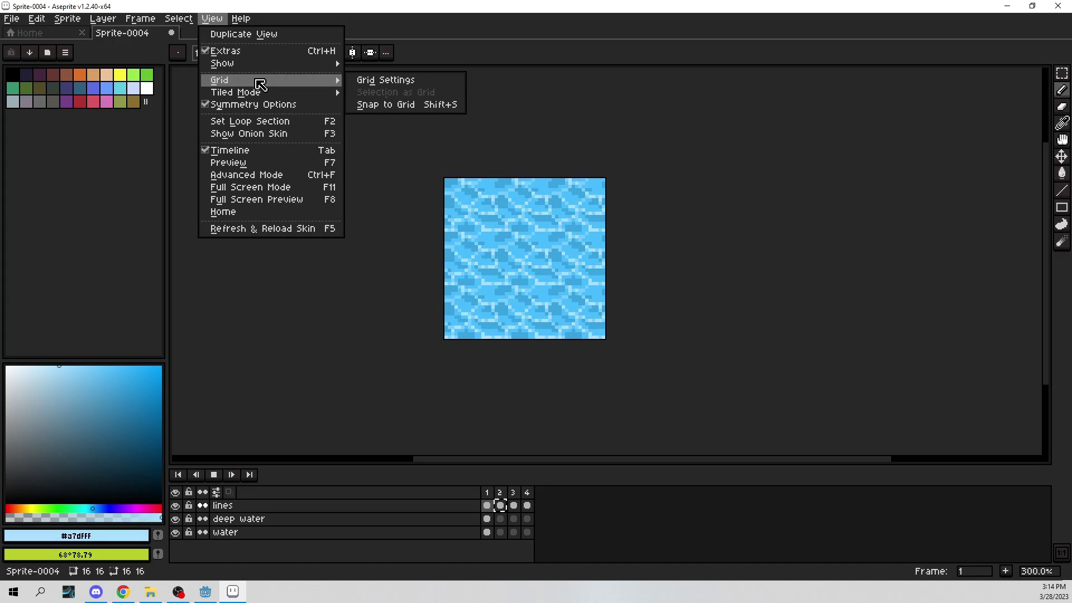
{"action": "left_click", "coordinate": [260, 107]}
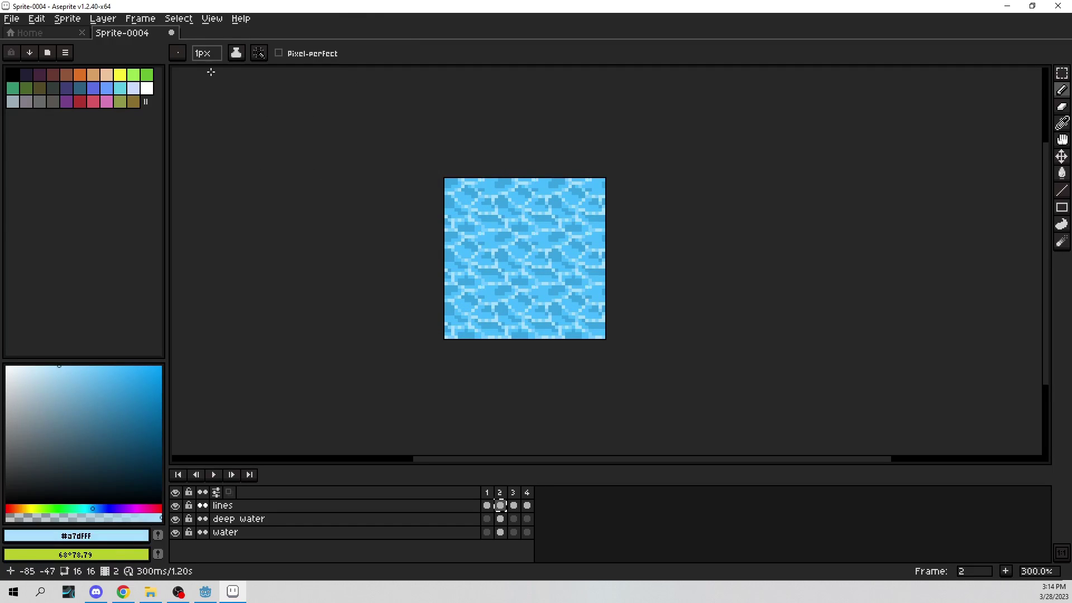
{"action": "left_click", "coordinate": [190, 19]}
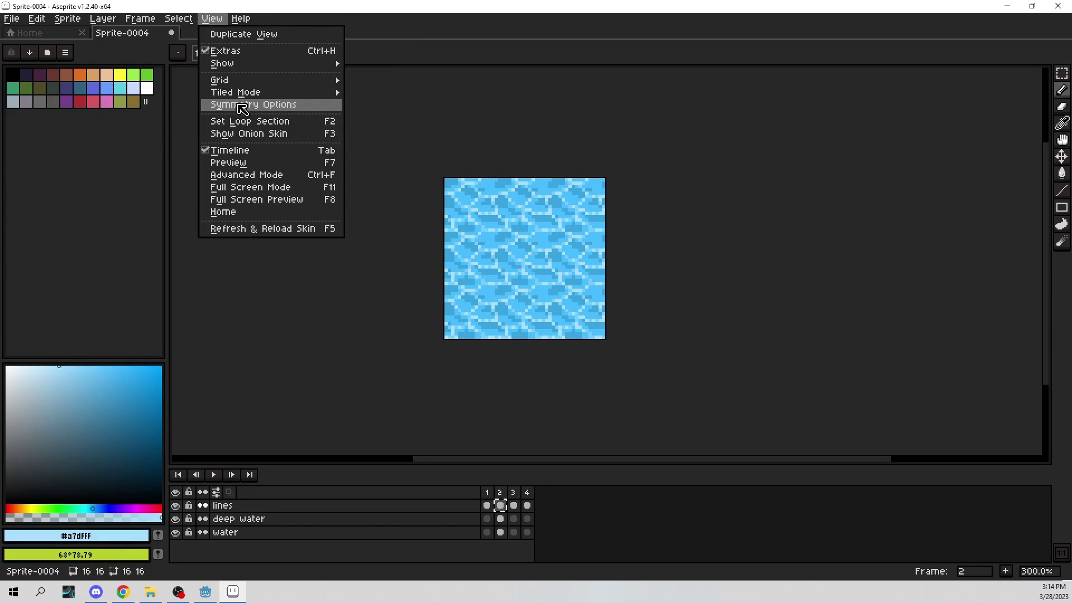
{"action": "left_click", "coordinate": [227, 106]}
Replay the finished water animation in the tiled view and look over the whole pattern
{"action": "left_click", "coordinate": [217, 475]}
{"action": "scroll", "coordinate": [574, 270], "scroll_direction": "up", "scroll_amount": 1}
{"action": "scroll", "coordinate": [603, 260], "scroll_direction": "up", "scroll_amount": 1}
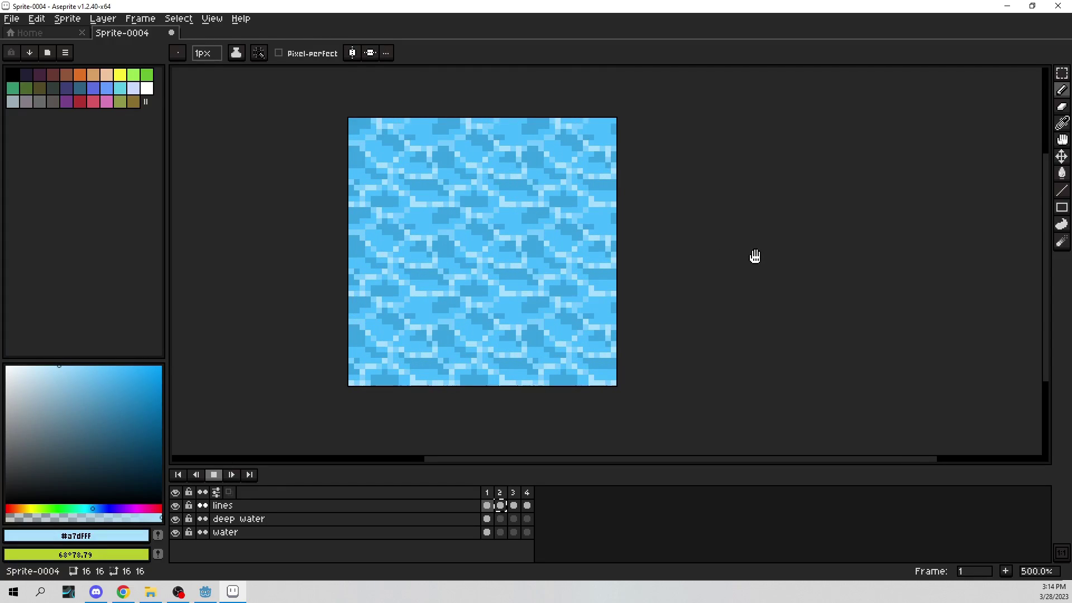
{"action": "left_click_drag", "start_coordinate": [756, 258], "coordinate": [802, 268]}
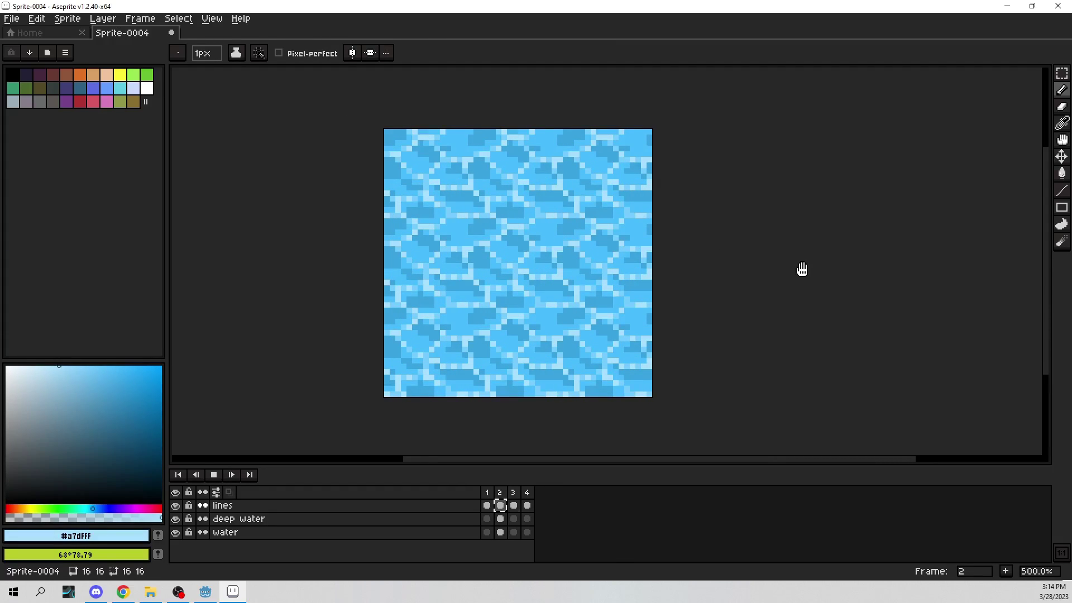